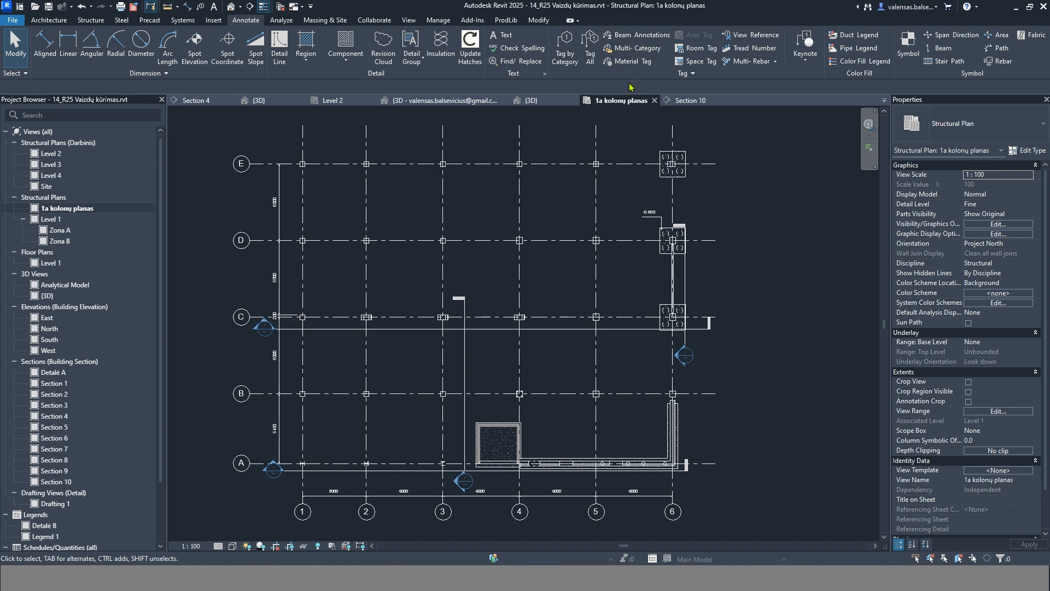
Step: Tag the structural column at grid intersection B-4 by category, with a leader line
{"action": "left_click", "coordinate": [567, 63]}
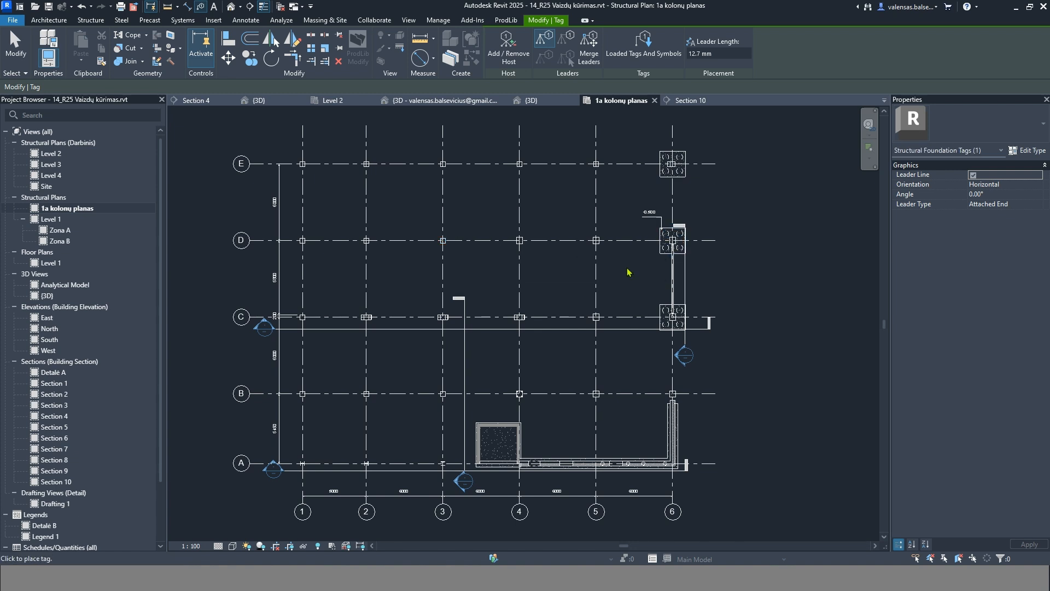
{"action": "scroll", "coordinate": [496, 429], "scroll_direction": "up", "scroll_amount": 4}
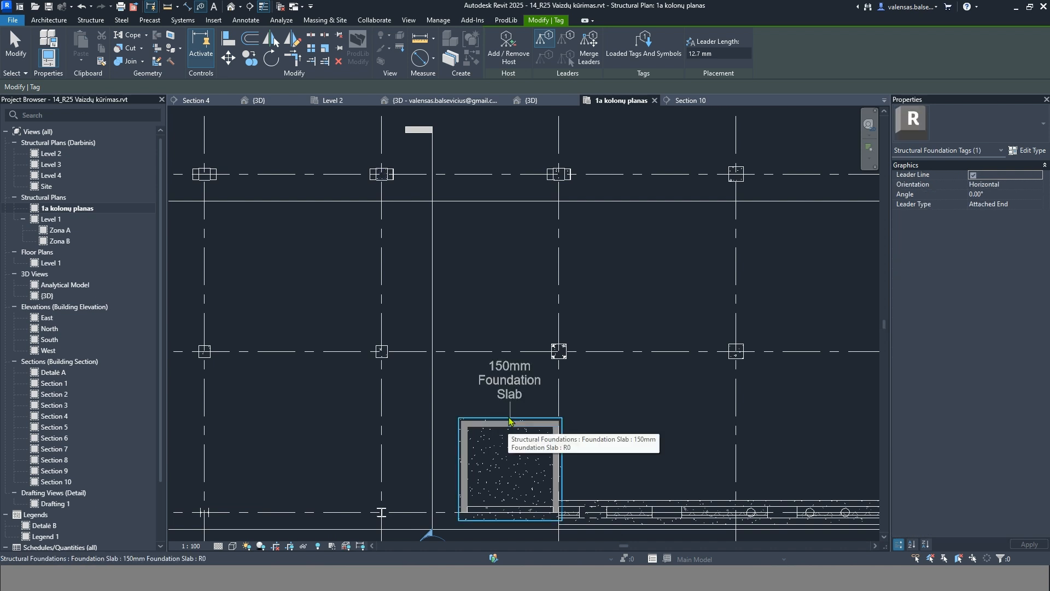
{"action": "left_click", "coordinate": [566, 353]}
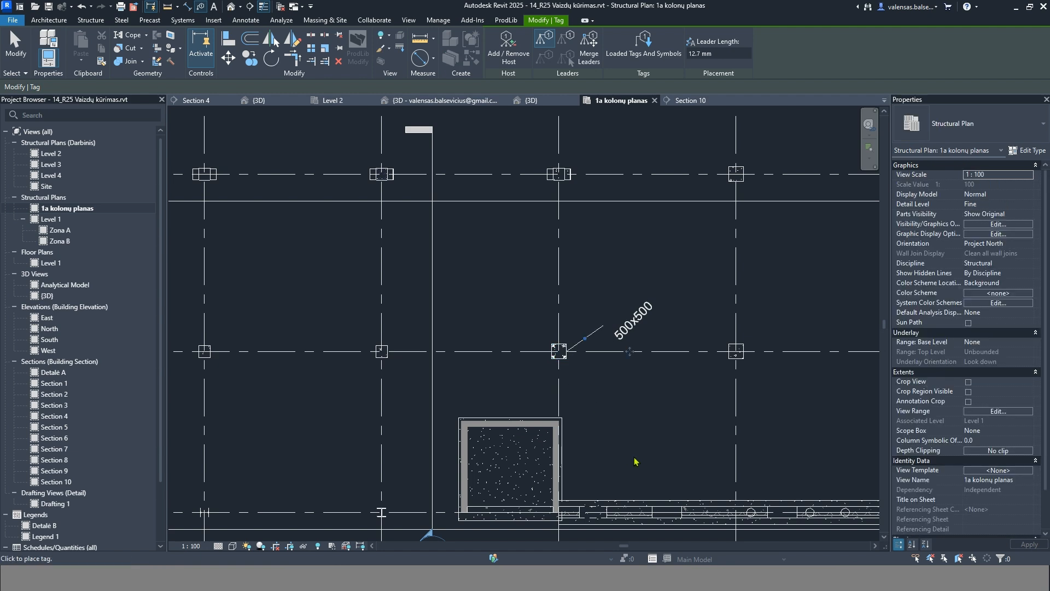
{"action": "key", "text": "Escape"}
{"action": "key", "text": "Escape"}
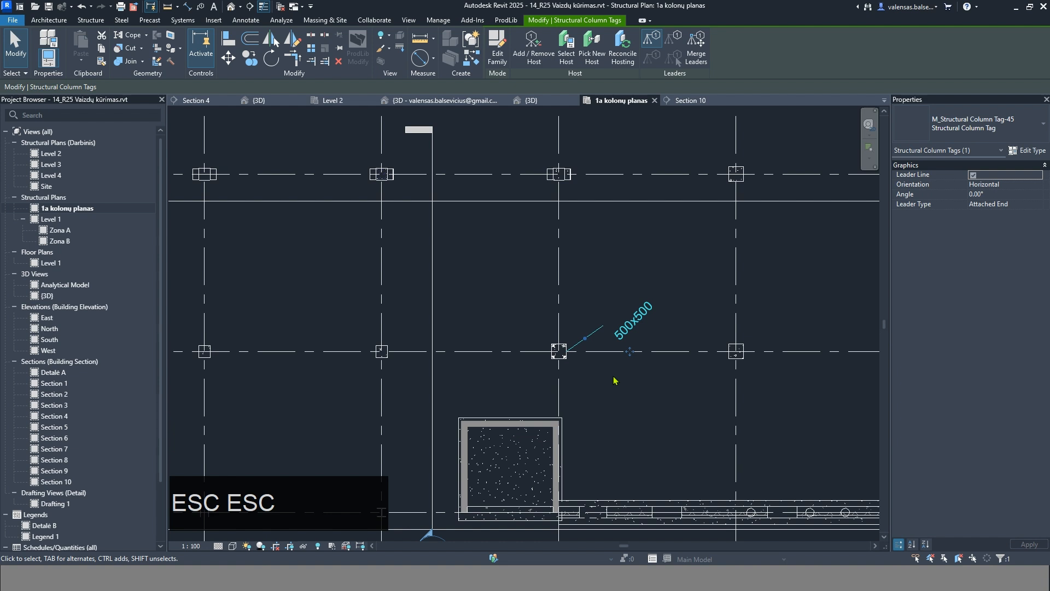
Step: Check the column tag's available types and compare them with the type of the tagged column at B-4
{"action": "left_click", "coordinate": [973, 126]}
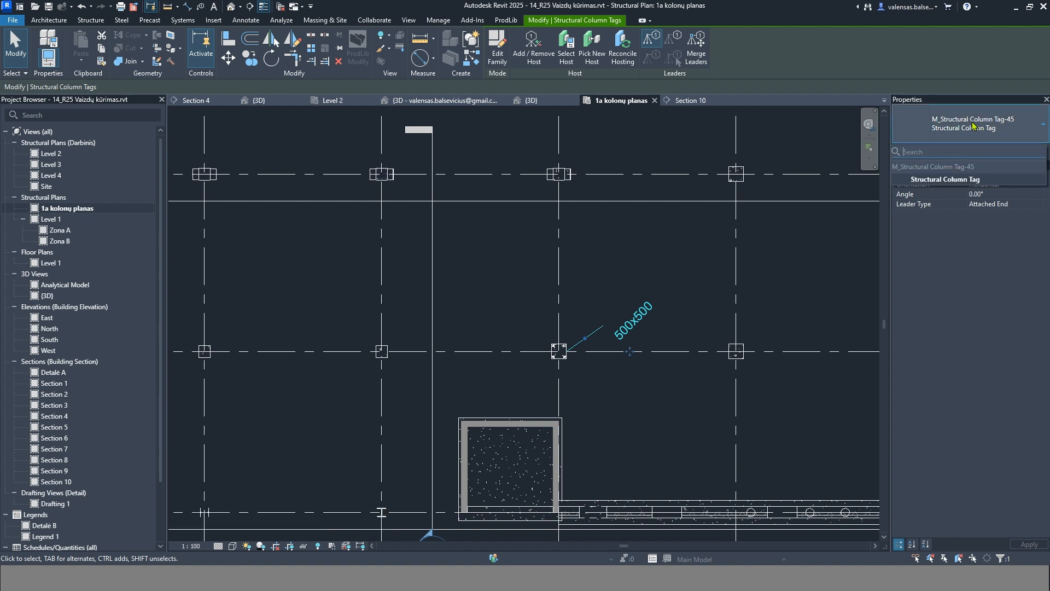
{"action": "left_click", "coordinate": [973, 126]}
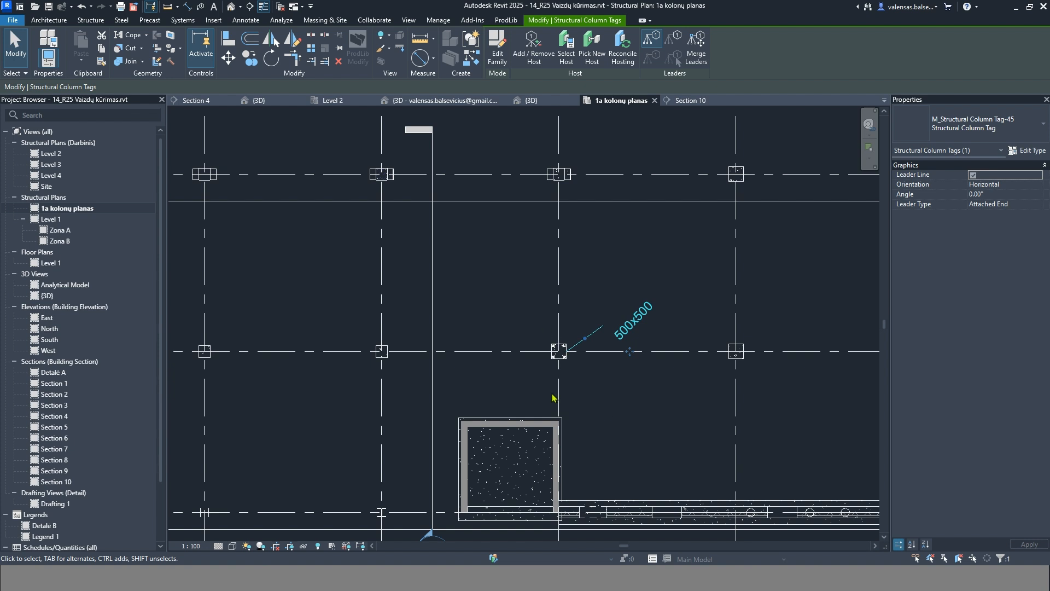
{"action": "scroll", "coordinate": [751, 366], "scroll_direction": "up", "scroll_amount": 2}
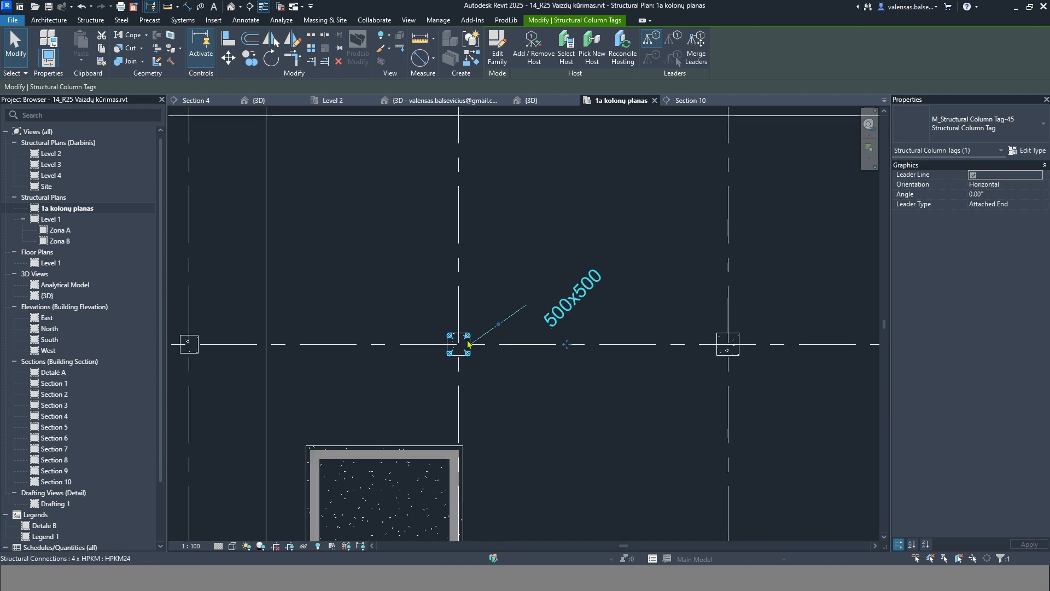
{"action": "scroll", "coordinate": [468, 344], "scroll_direction": "up", "scroll_amount": 4}
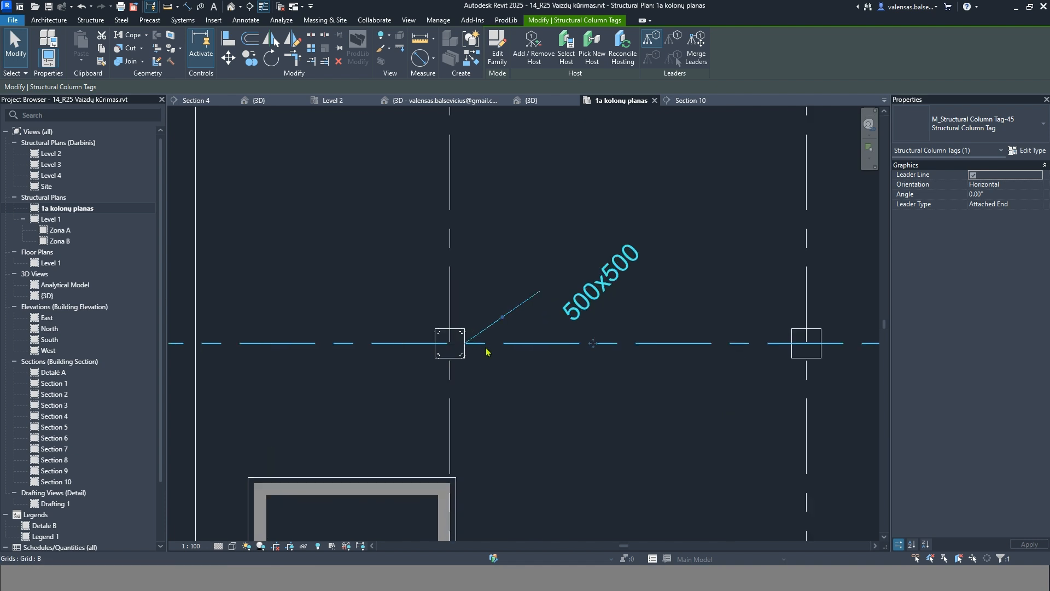
{"action": "key", "text": "Tab"}
{"action": "left_click", "coordinate": [459, 343]}
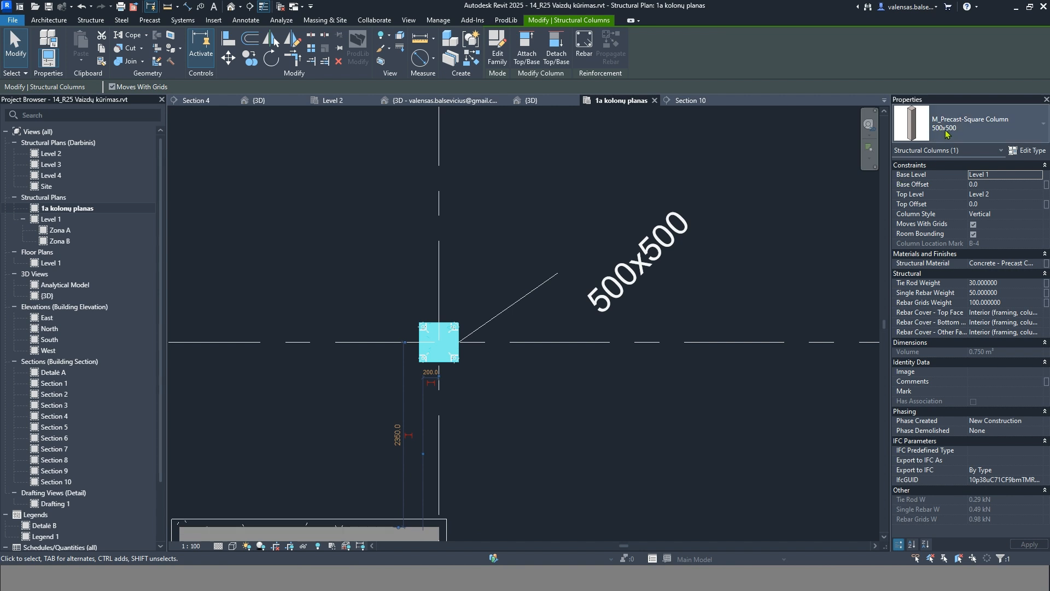
{"action": "left_click", "coordinate": [627, 281]}
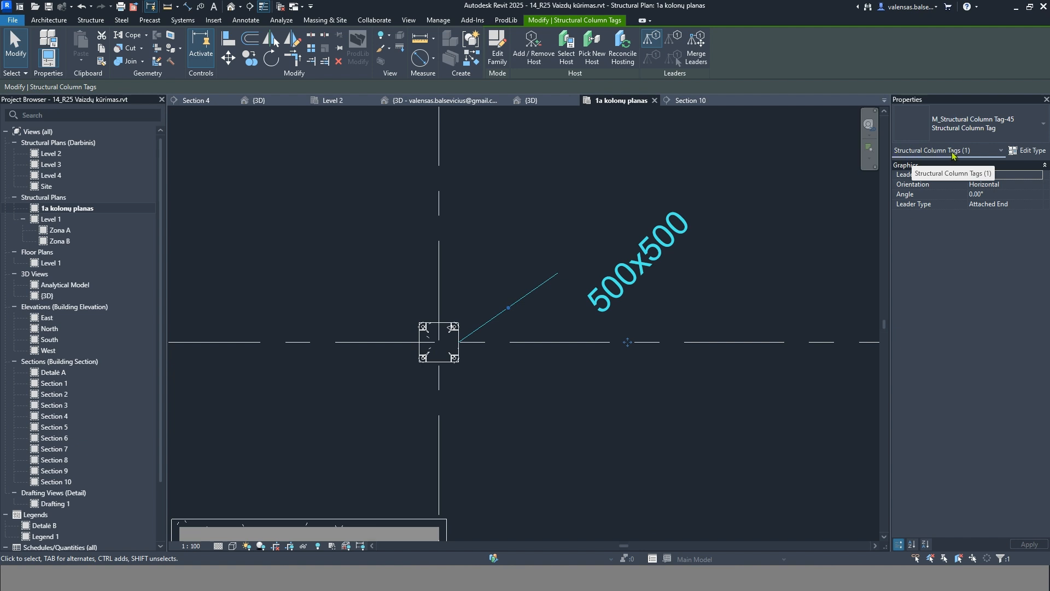
Step: Tag the four-pile cap foundation at grid intersection C-6 by category, placing the tag beside it
{"action": "scroll", "coordinate": [477, 316], "scroll_direction": "down", "scroll_amount": 3}
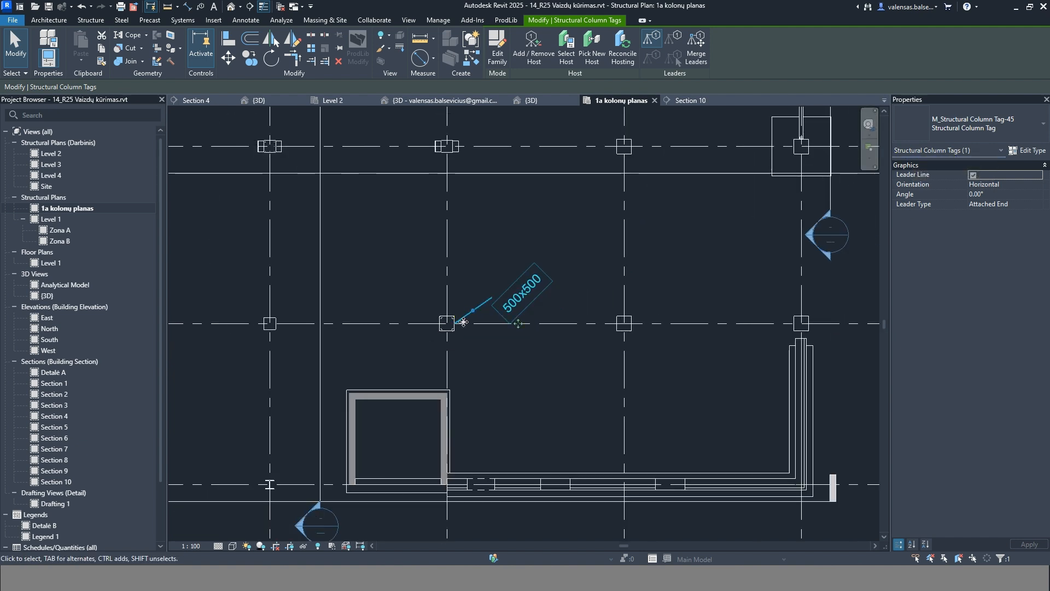
{"action": "scroll", "coordinate": [536, 406], "scroll_direction": "down", "scroll_amount": 2}
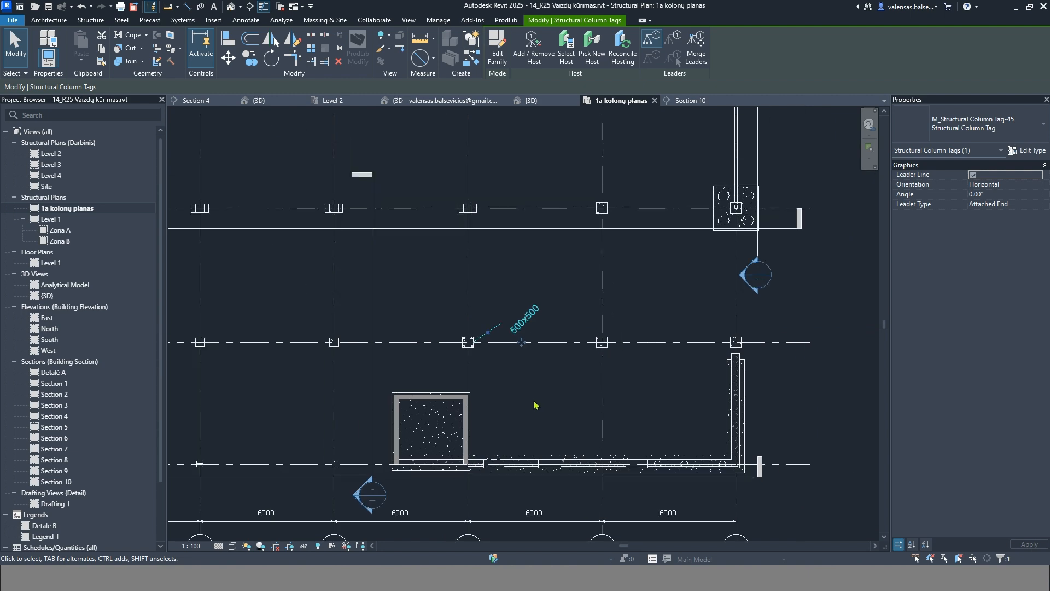
{"action": "key", "text": "t"}
{"action": "key", "text": "g"}
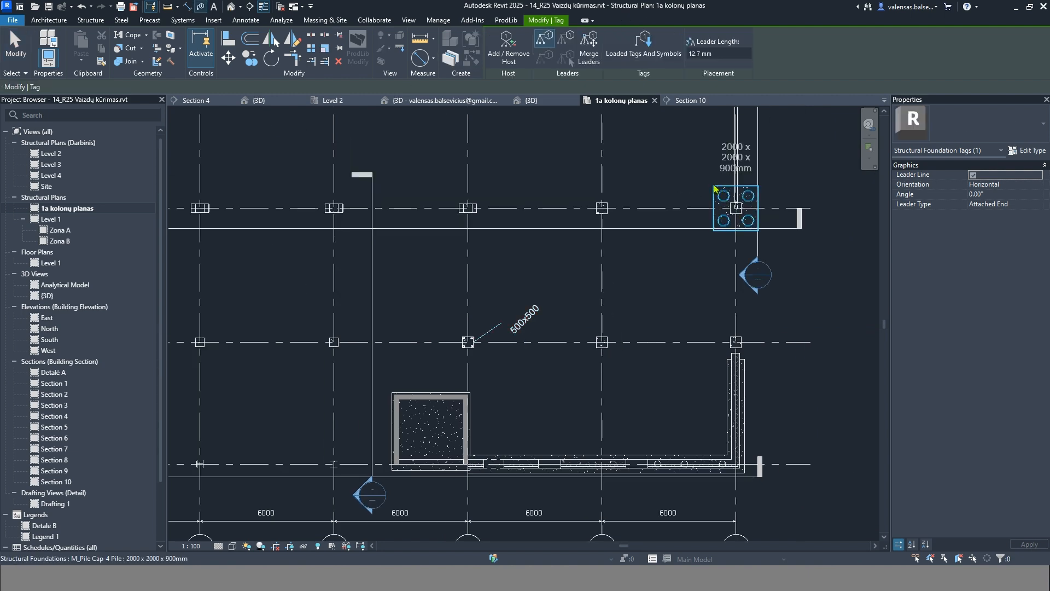
{"action": "left_click", "coordinate": [715, 196]}
{"action": "key", "text": "Escape"}
{"action": "key", "text": "Escape"}
Step: Compare the properties of the foundation tag at C-6 and the column tag at B-4
{"action": "left_click", "coordinate": [684, 203]}
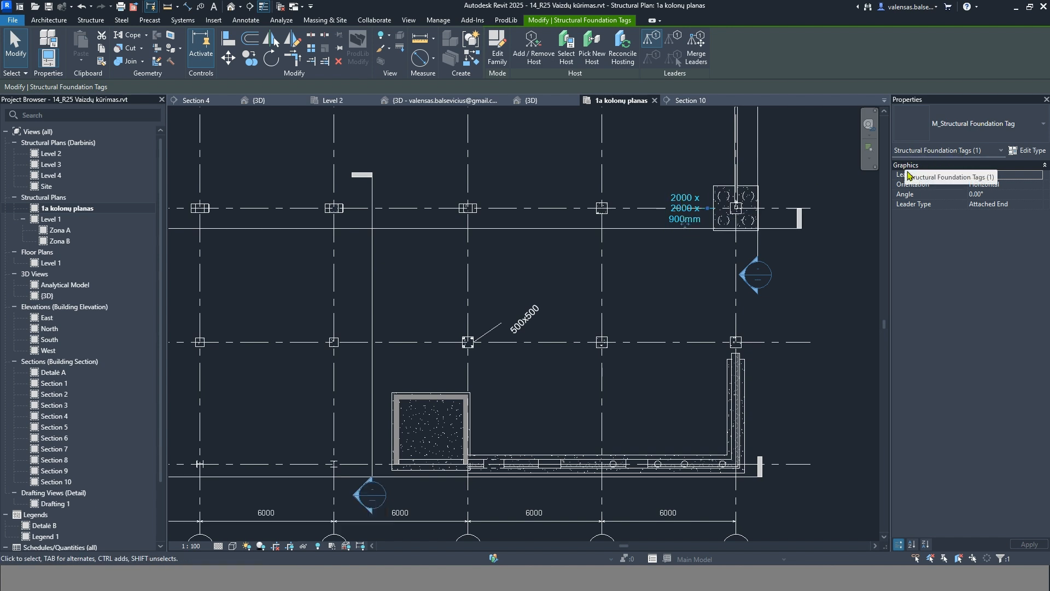
{"action": "key", "text": "ctrl"}
{"action": "left_click", "coordinate": [529, 325], "text": "ctrl"}
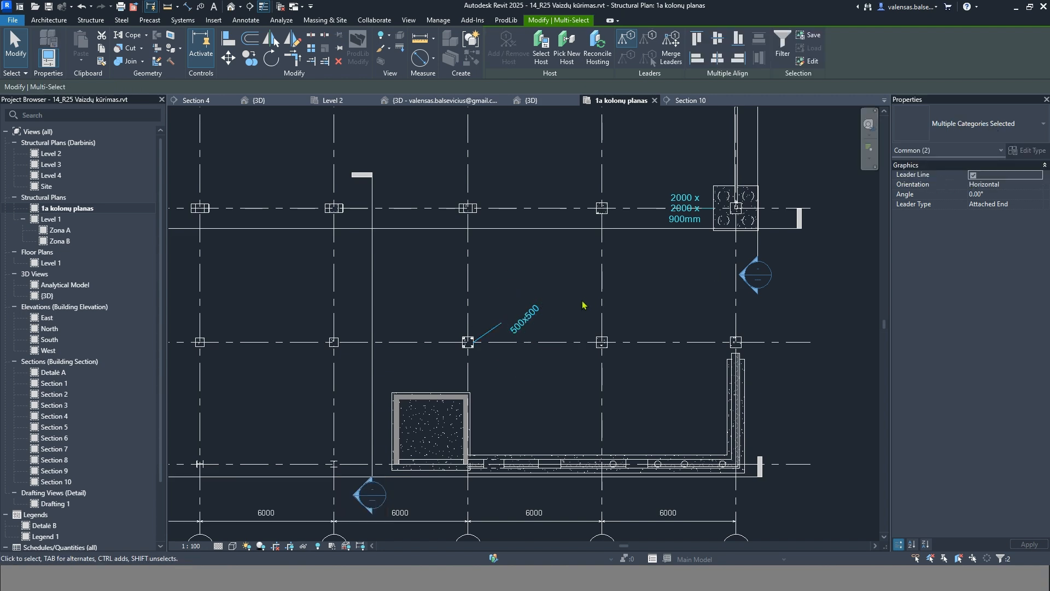
{"action": "left_click", "coordinate": [551, 281]}
Step: Open the B-4 column tag's family for editing and bring up the parameter settings of its label
{"action": "left_click", "coordinate": [531, 315]}
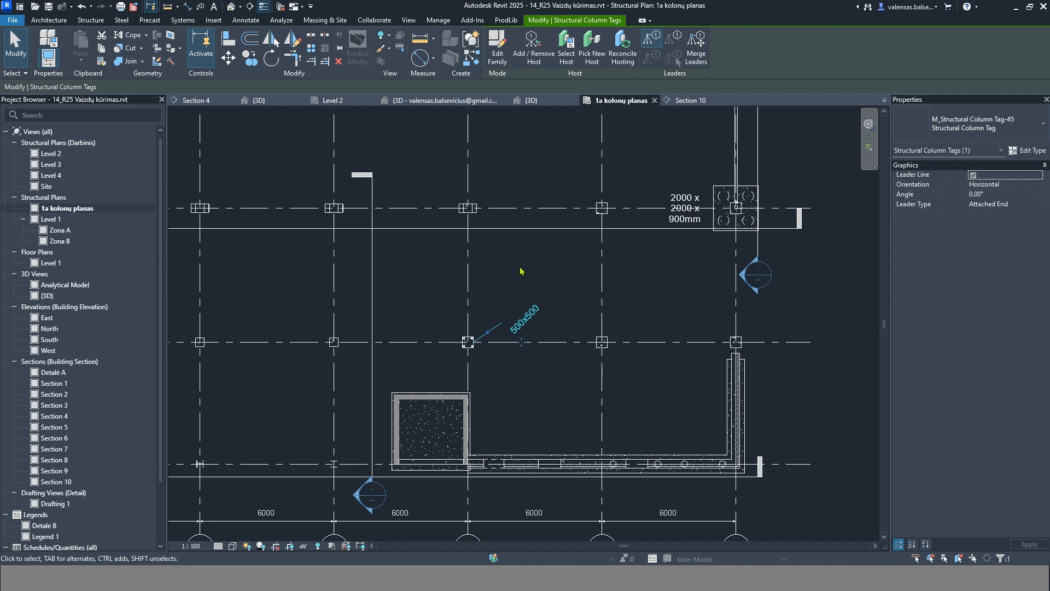
{"action": "left_click", "coordinate": [498, 53]}
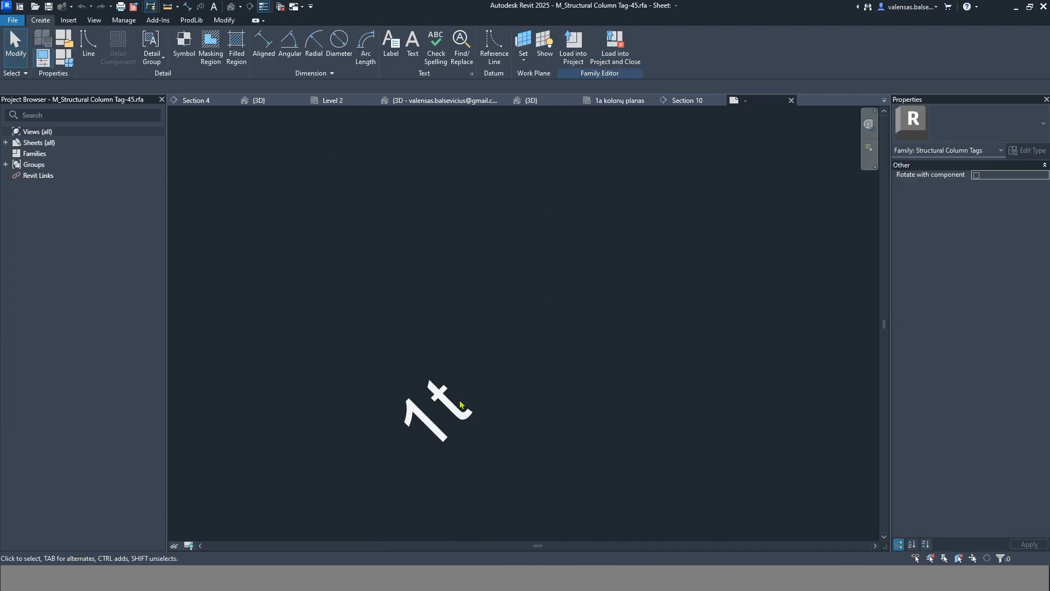
{"action": "scroll", "coordinate": [539, 324], "scroll_direction": "down", "scroll_amount": 3}
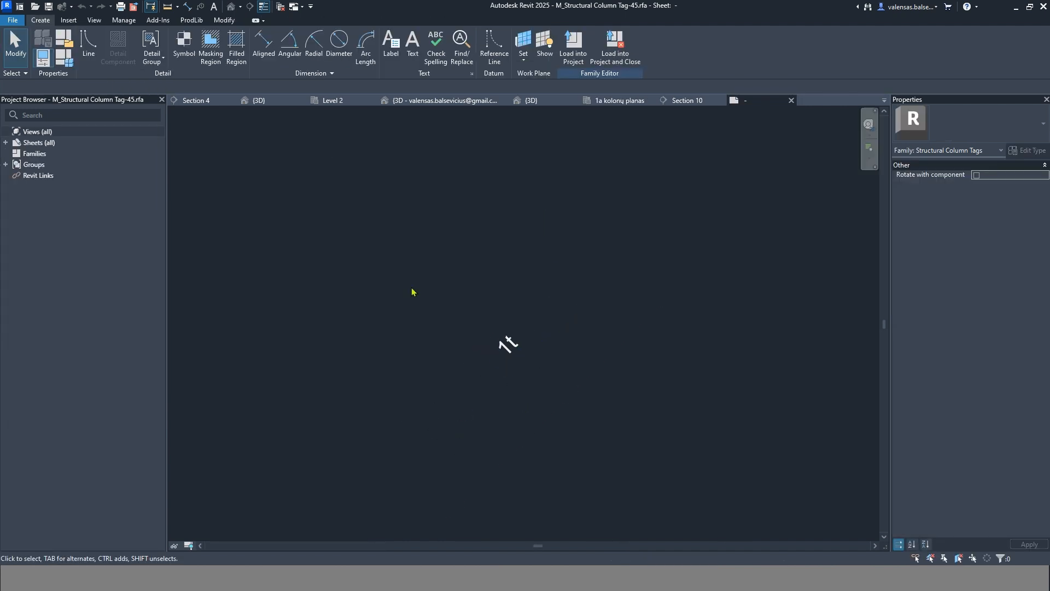
{"action": "left_click", "coordinate": [462, 346]}
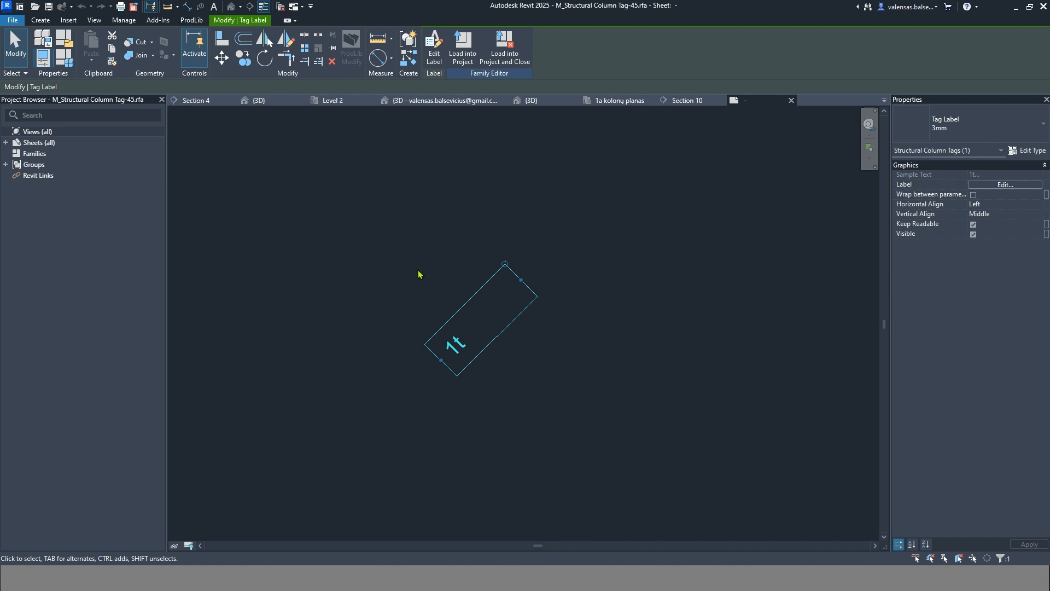
{"action": "left_click", "coordinate": [436, 59]}
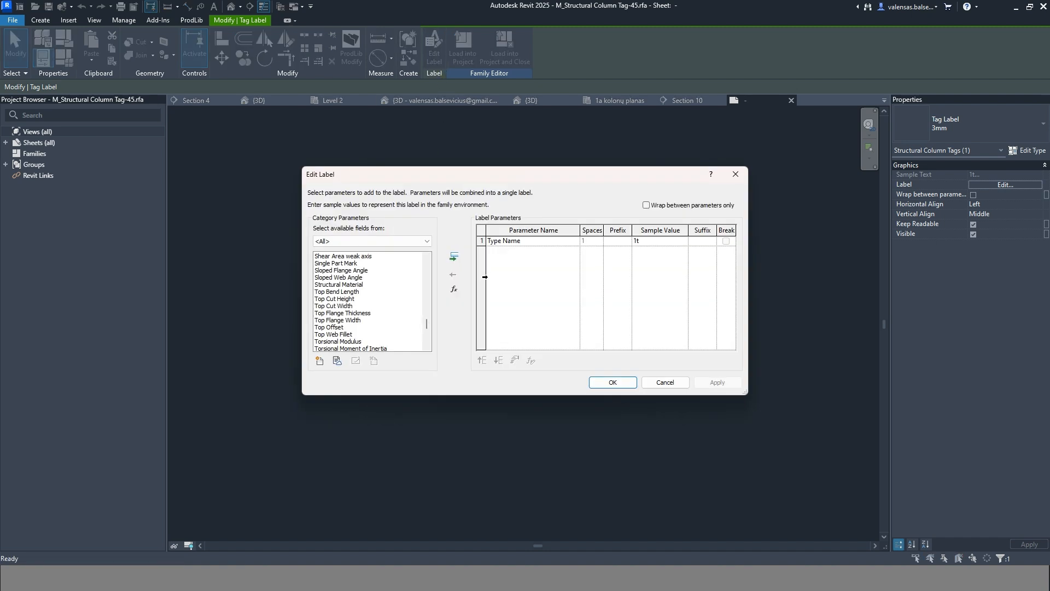
{"action": "left_click", "coordinate": [483, 240]}
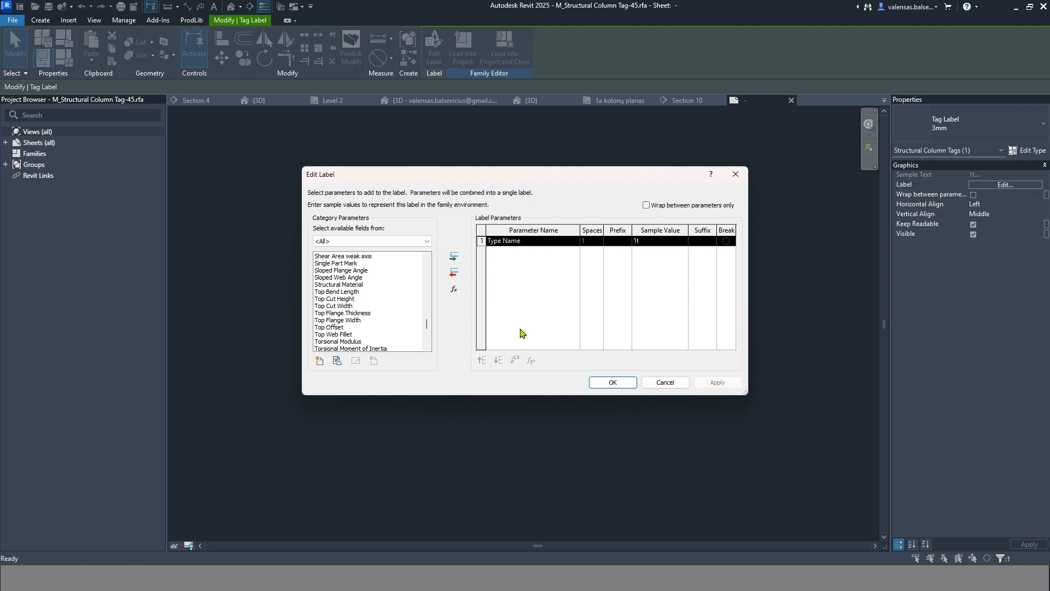
Step: Add the Comments and Mark parameters to the column tag's label
{"action": "left_click_drag", "start_coordinate": [427, 324], "coordinate": [436, 266]}
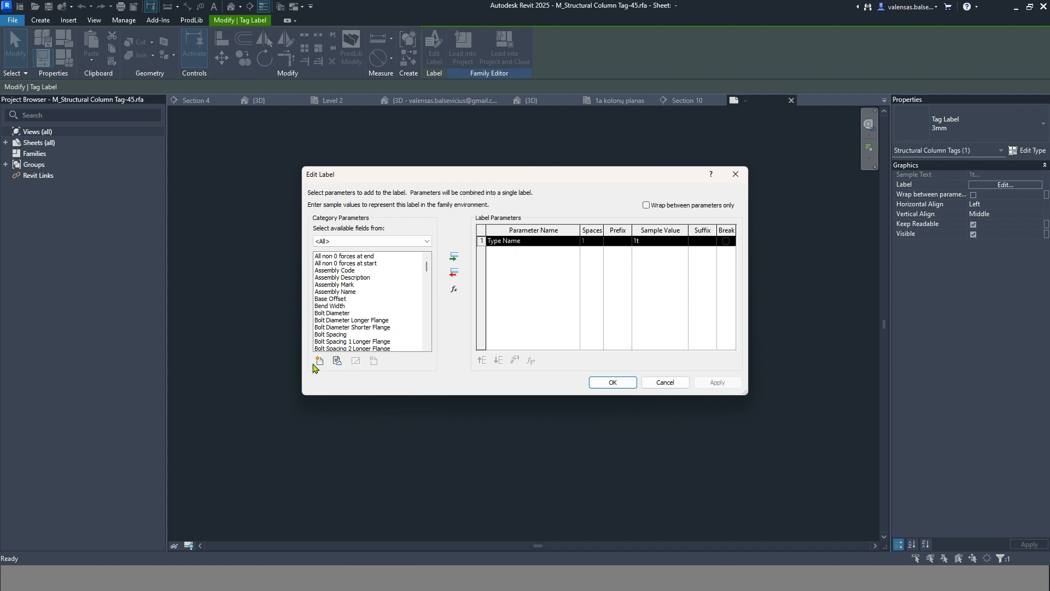
{"action": "left_click_drag", "start_coordinate": [427, 271], "coordinate": [429, 289]}
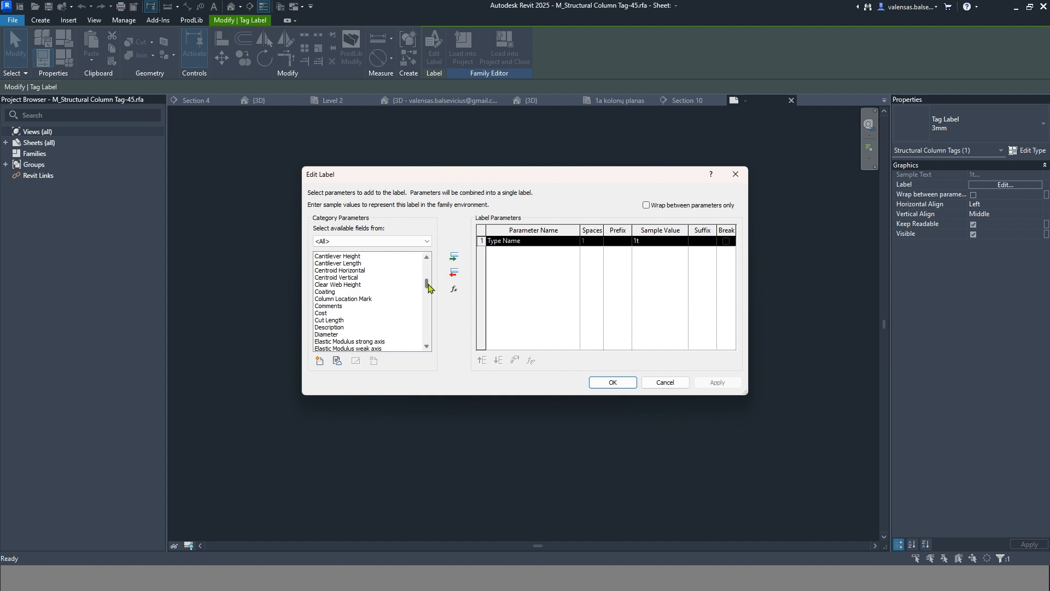
{"action": "left_click", "coordinate": [350, 306]}
{"action": "left_click", "coordinate": [453, 257]}
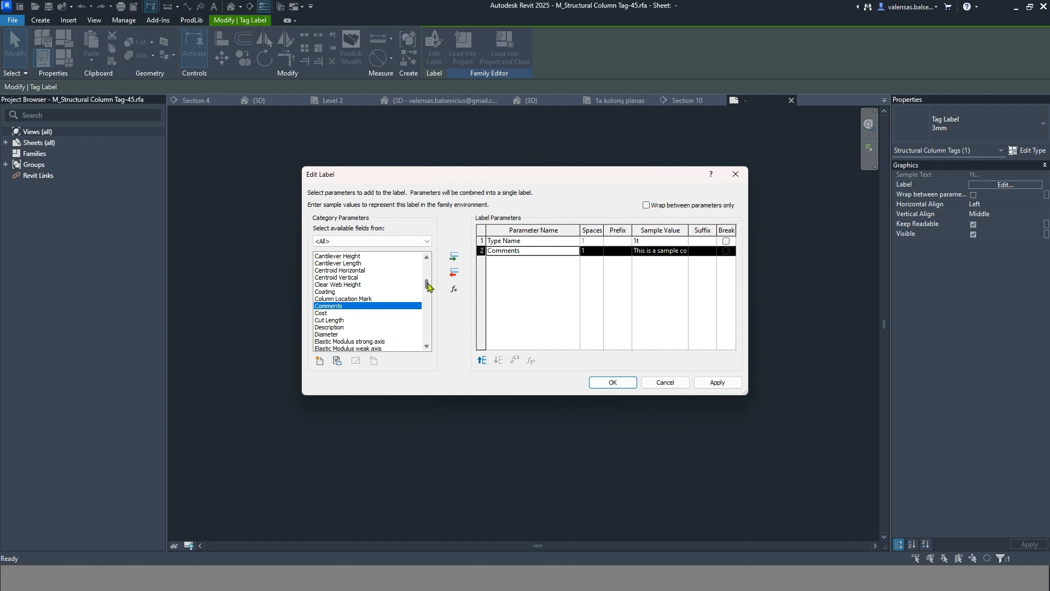
{"action": "scroll", "coordinate": [430, 307], "scroll_direction": "down", "scroll_amount": 10}
{"action": "left_click", "coordinate": [366, 299]}
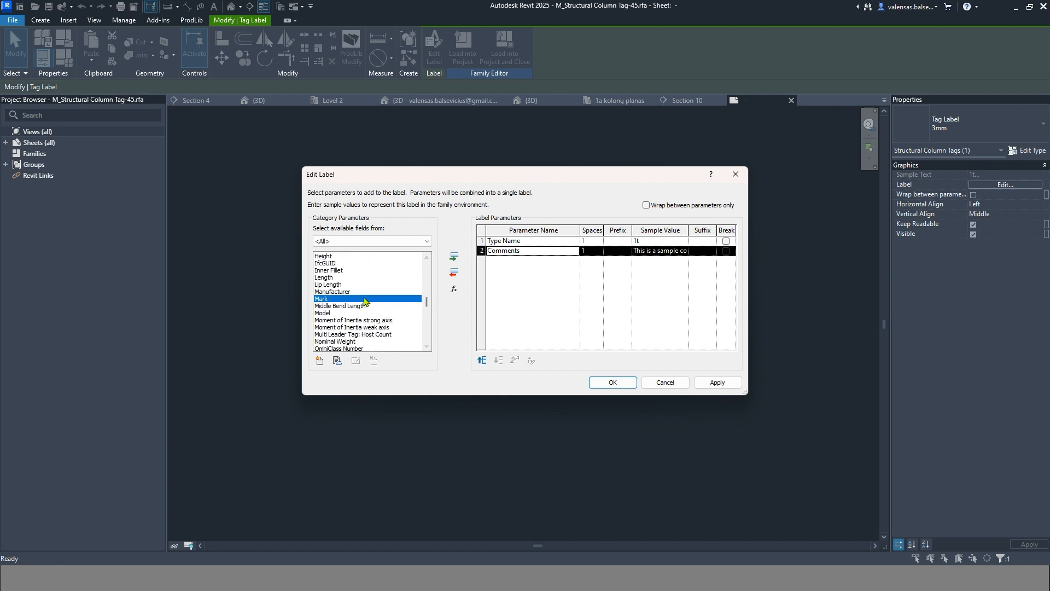
{"action": "left_click", "coordinate": [454, 257]}
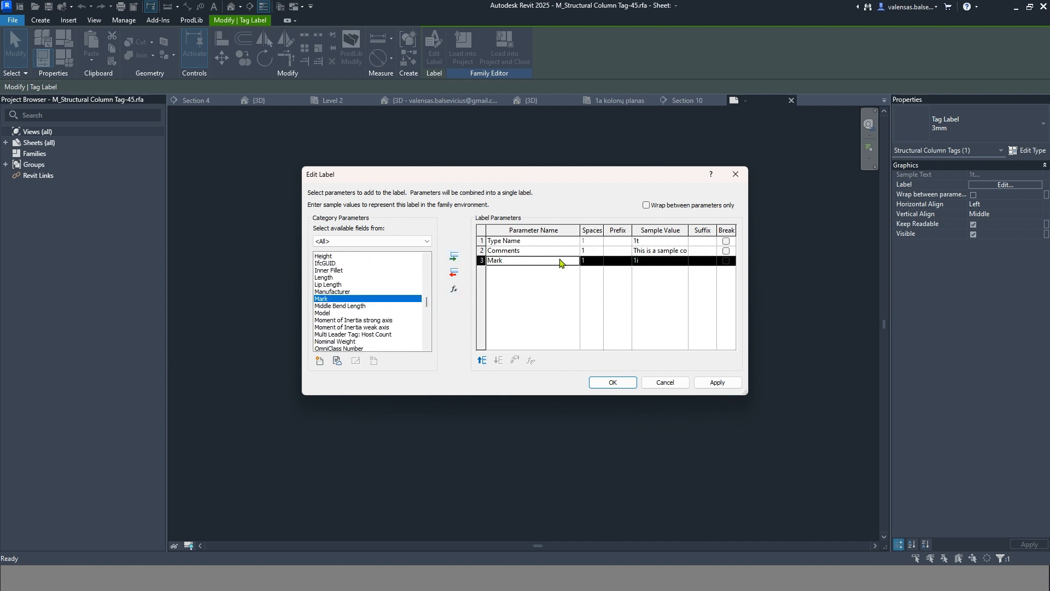
Step: Remove Type Name and Comments from the label, keeping only Mark, and accept the label changes
{"action": "left_click", "coordinate": [481, 250]}
{"action": "left_click", "coordinate": [455, 273]}
{"action": "left_click", "coordinate": [454, 273]}
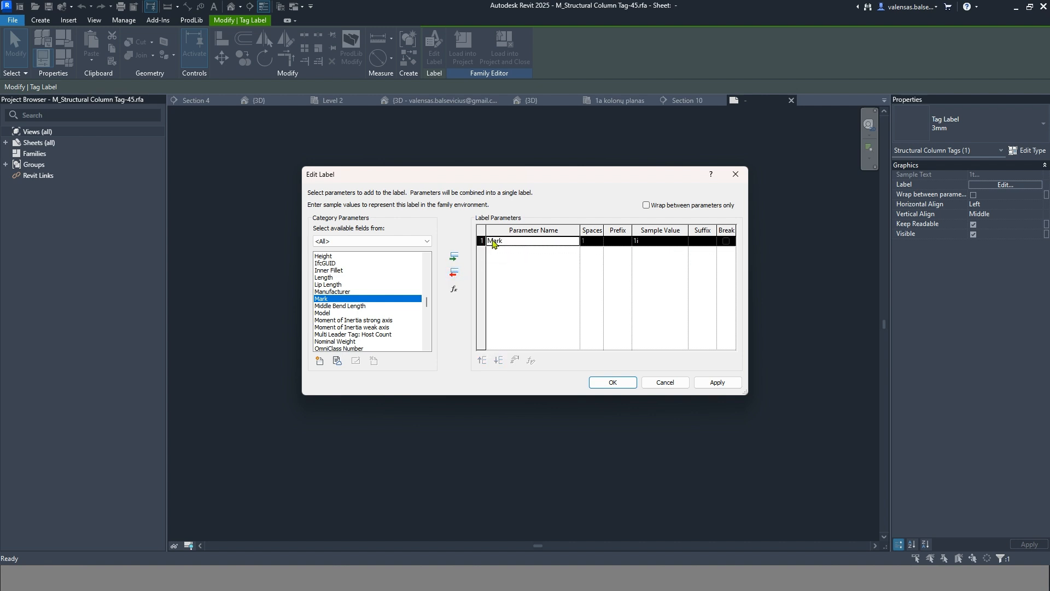
{"action": "left_click", "coordinate": [613, 382]}
{"action": "left_click", "coordinate": [495, 216]}
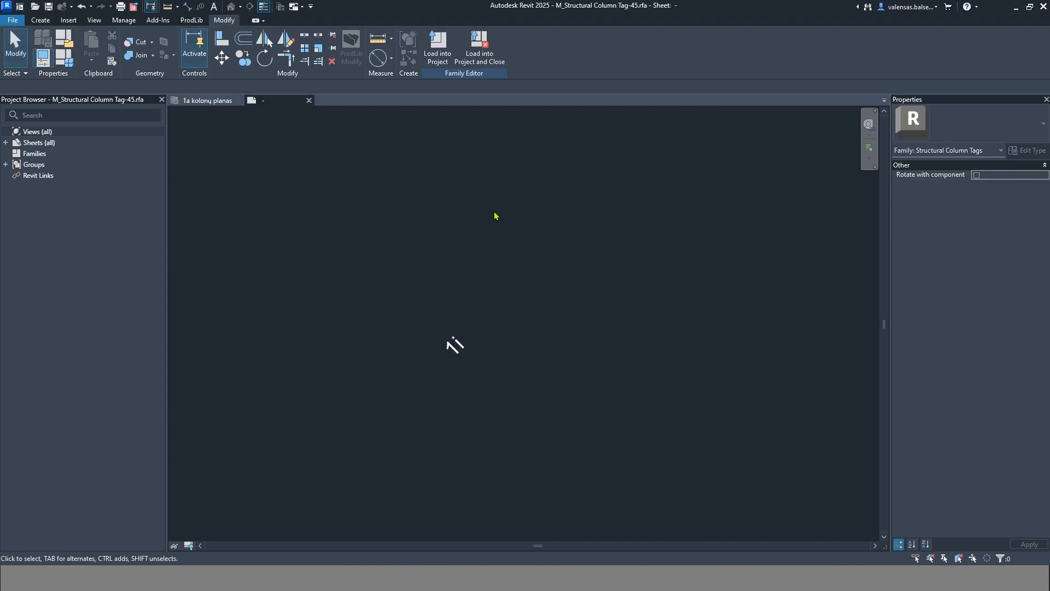
Step: Load the edited column tag family into the project, overwriting the existing version, and select the tag at B-4
{"action": "left_click", "coordinate": [437, 47]}
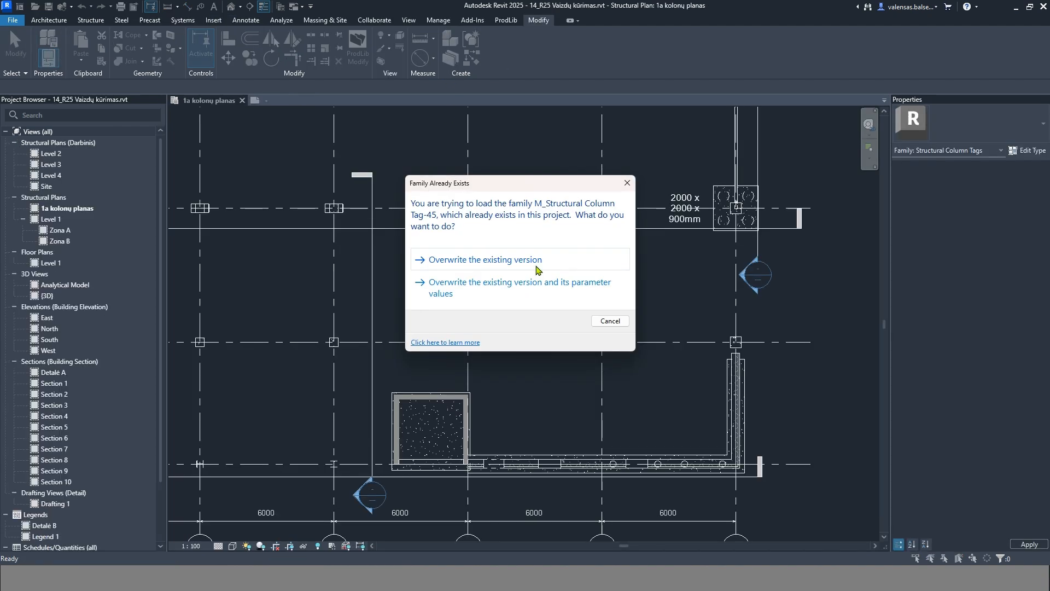
{"action": "left_click", "coordinate": [500, 264]}
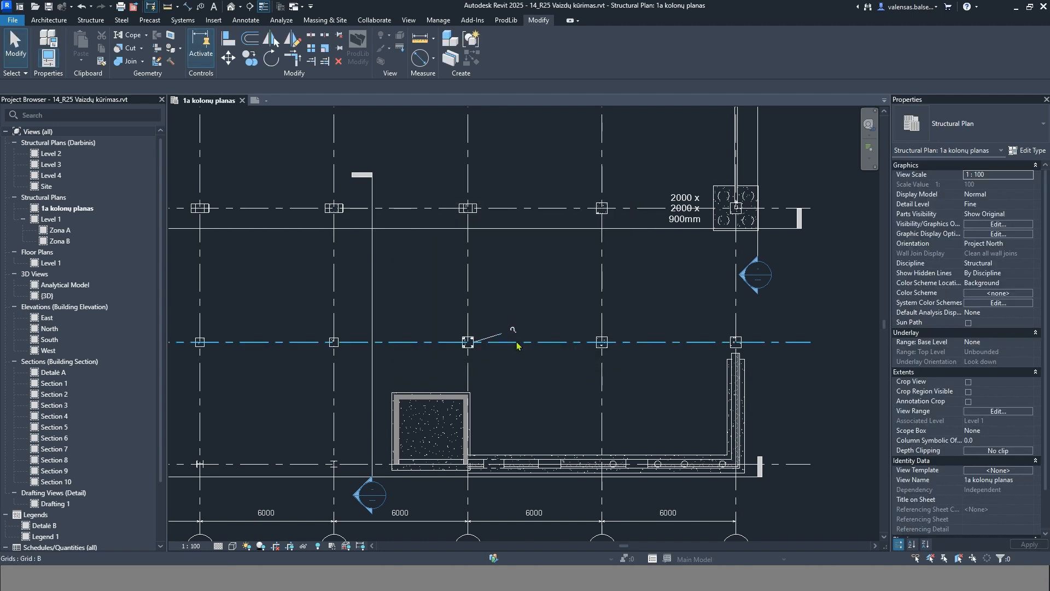
{"action": "left_click", "coordinate": [518, 346]}
{"action": "scroll", "coordinate": [569, 364], "scroll_direction": "up", "scroll_amount": 3}
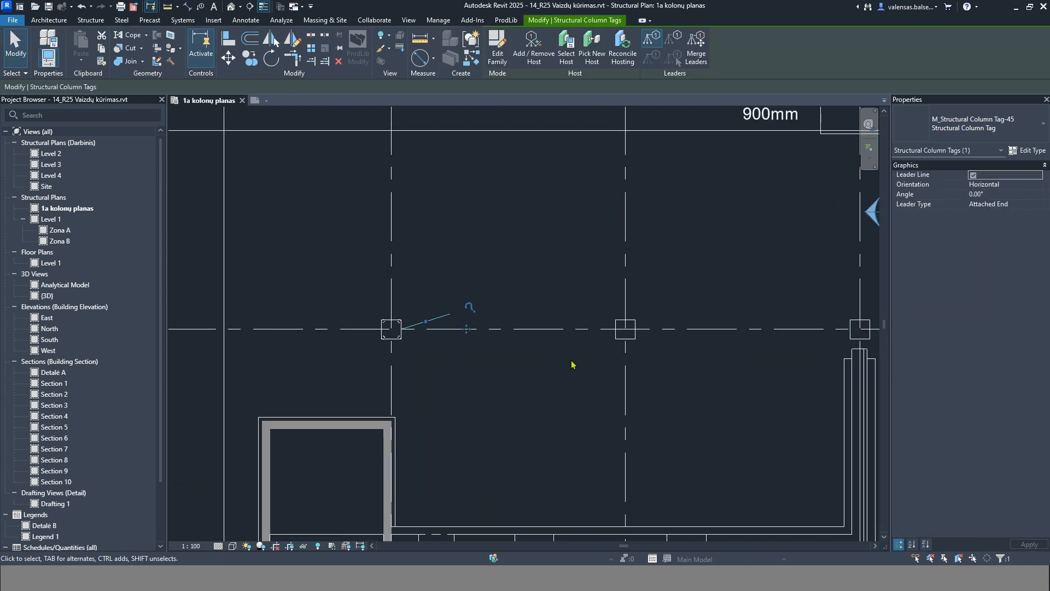
Step: Set the Mark of the 500x500 column at B-4 to K-1
{"action": "left_click", "coordinate": [421, 355]}
{"action": "scroll", "coordinate": [397, 323], "scroll_direction": "up", "scroll_amount": 3}
{"action": "key", "text": "shift+Tab"}
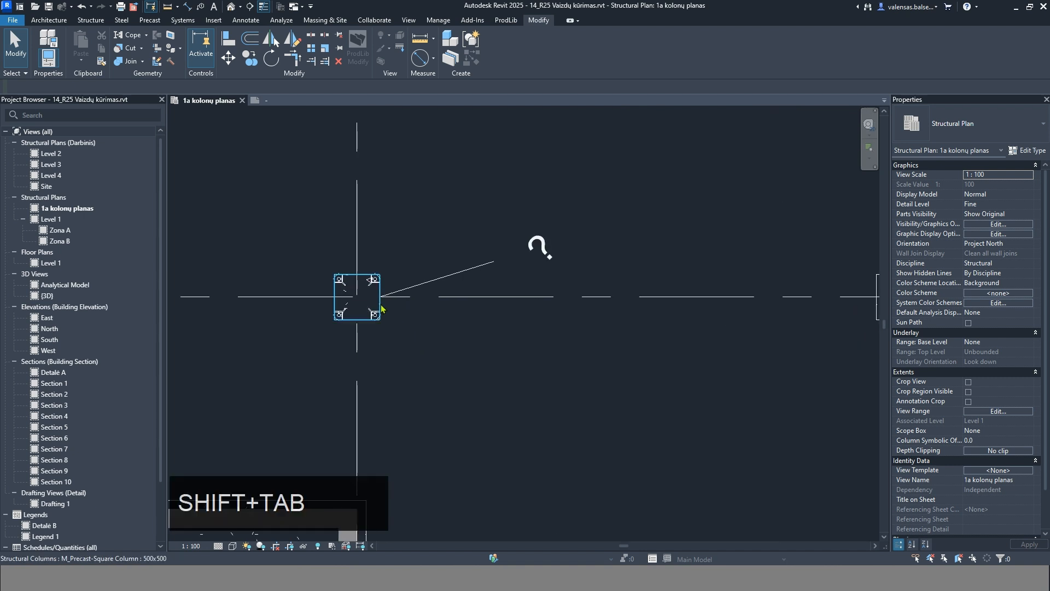
{"action": "left_click", "coordinate": [382, 309]}
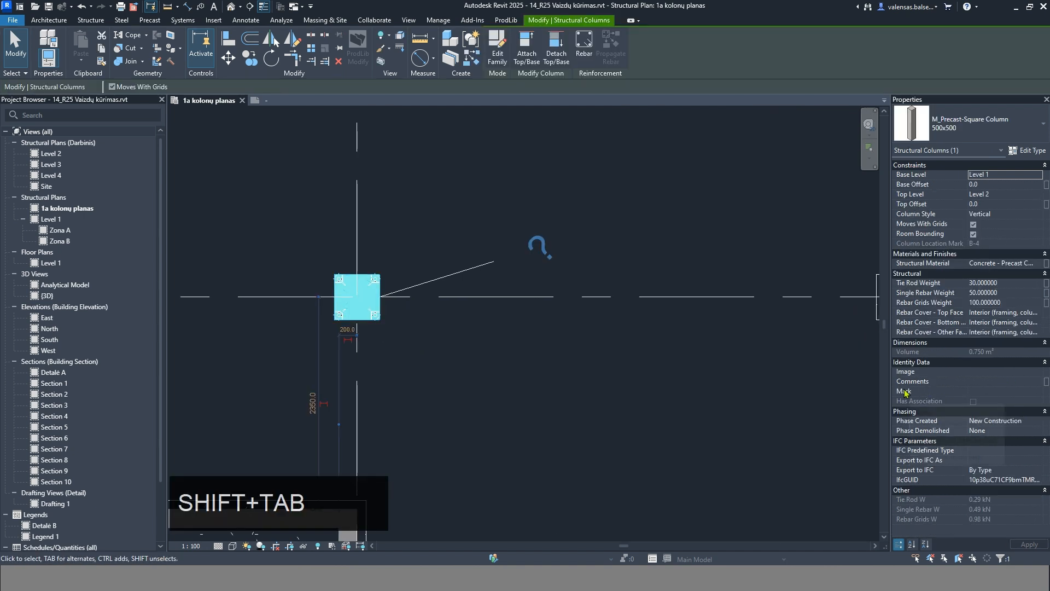
{"action": "left_click", "coordinate": [978, 393]}
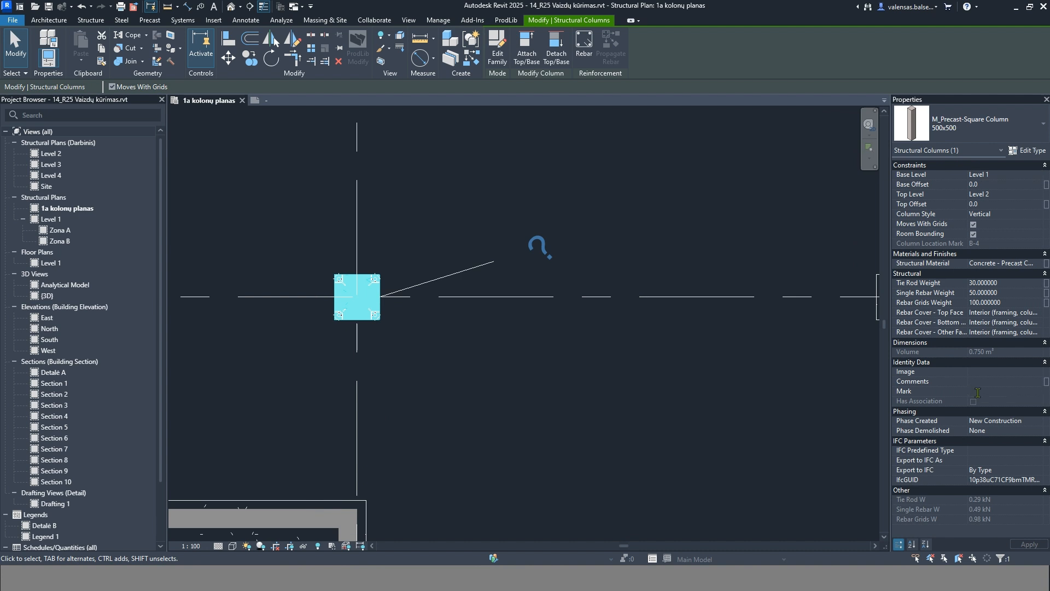
{"action": "type", "text": "K-1"}
{"action": "key", "text": "Return"}
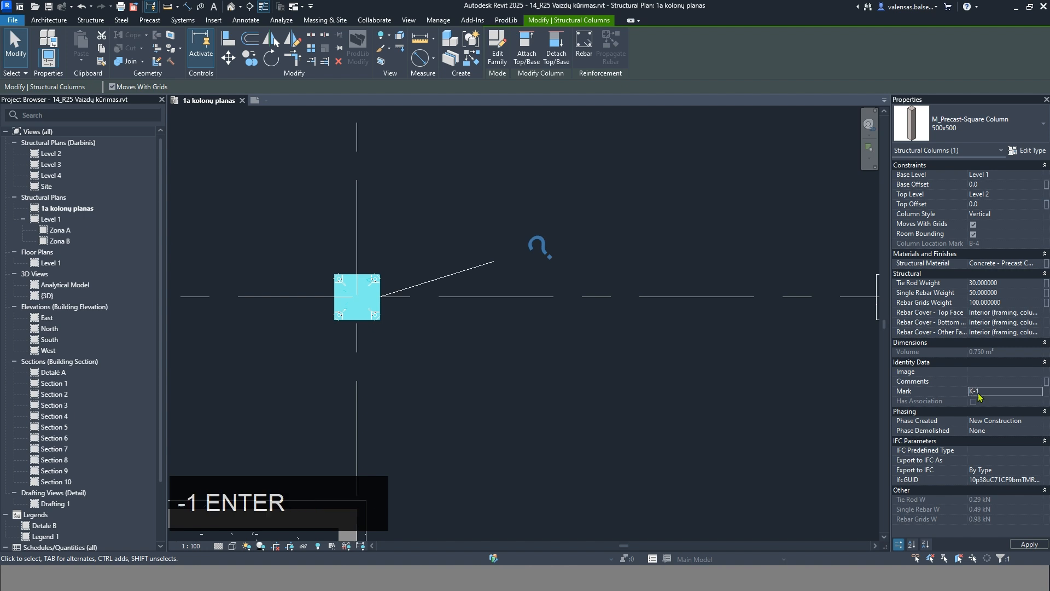
Step: Deselect the column and check how the K-1 tag reads beside the B-4 column in the plan
{"action": "left_click", "coordinate": [523, 381]}
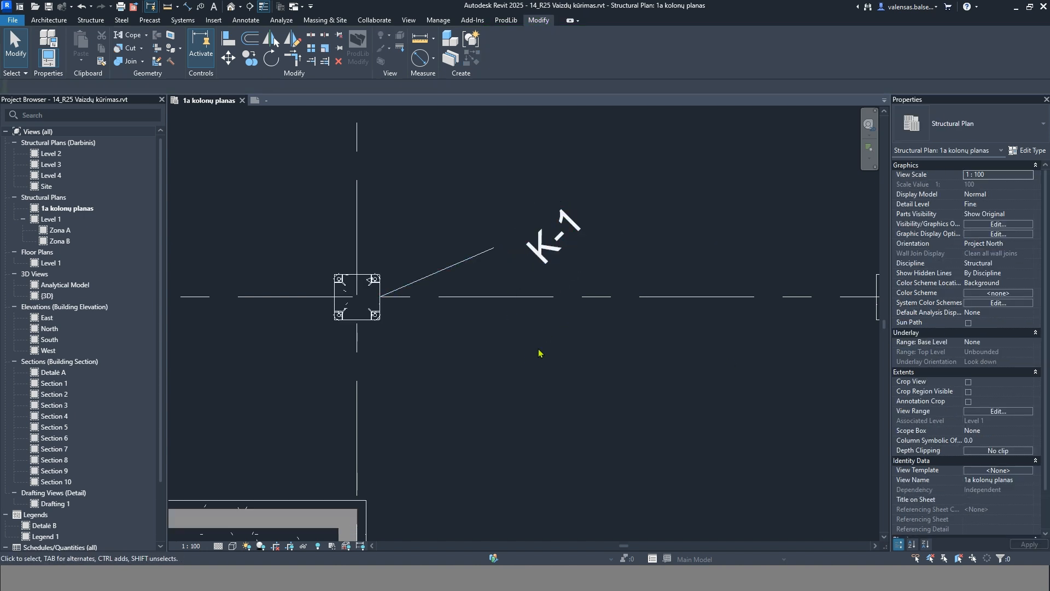
{"action": "scroll", "coordinate": [572, 320], "scroll_direction": "down", "scroll_amount": 3}
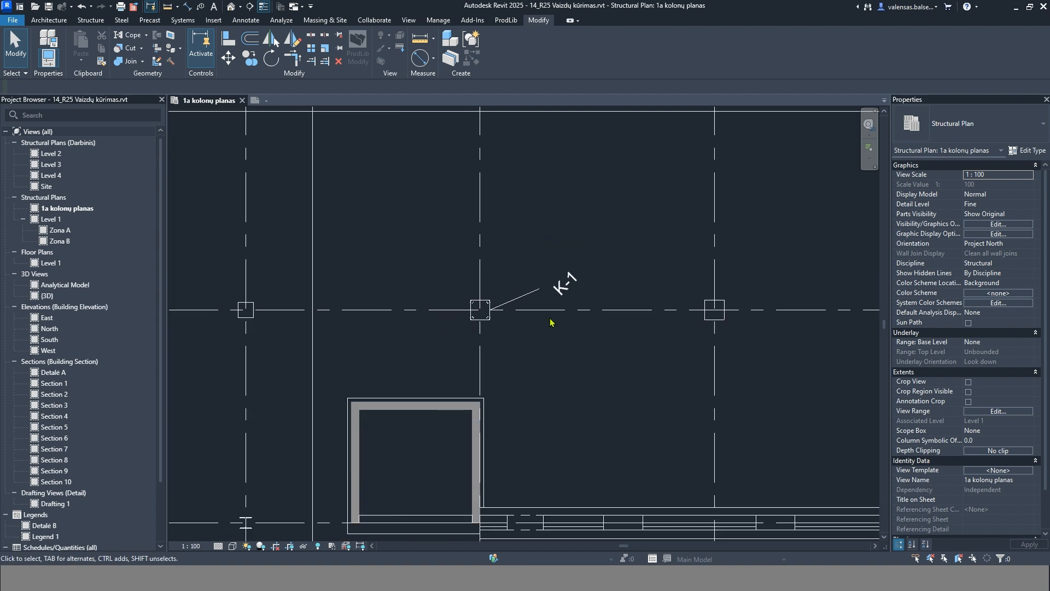
{"action": "scroll", "coordinate": [411, 360], "scroll_direction": "down", "scroll_amount": 2}
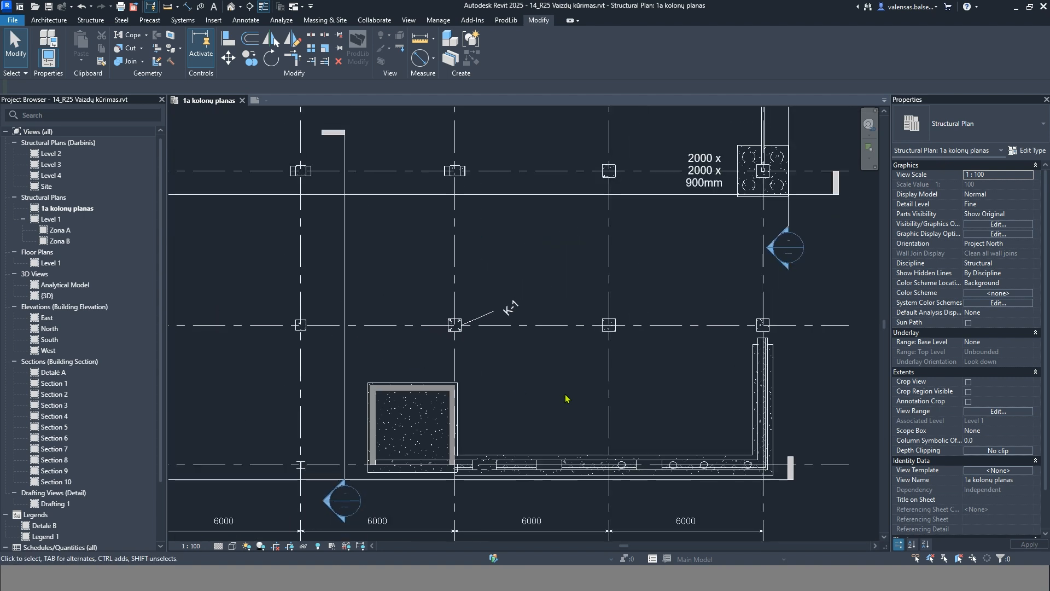
{"action": "scroll", "coordinate": [566, 399], "scroll_direction": "up", "scroll_amount": 1}
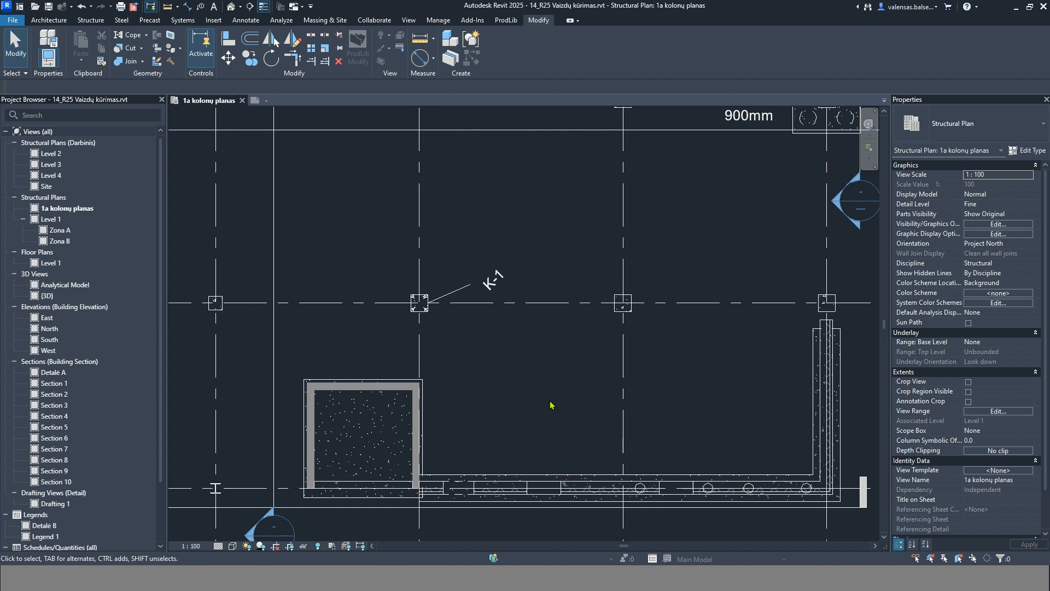
{"action": "left_click", "coordinate": [493, 282]}
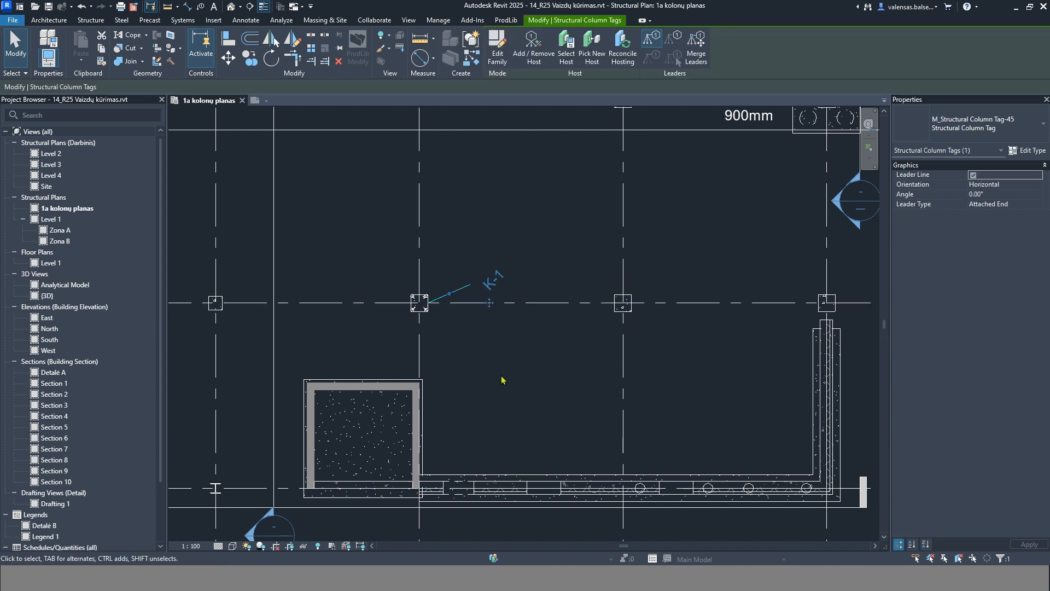
{"action": "left_click", "coordinate": [484, 216]}
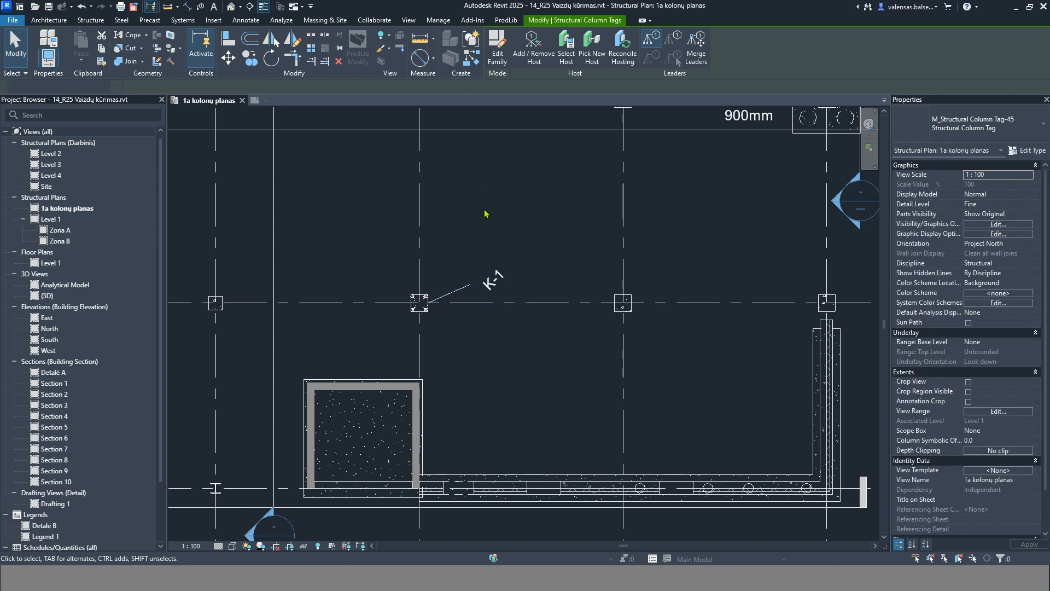
Step: Start Tag by Category and look through the loaded tags and symbols for the structural categories
{"action": "left_click", "coordinate": [245, 20]}
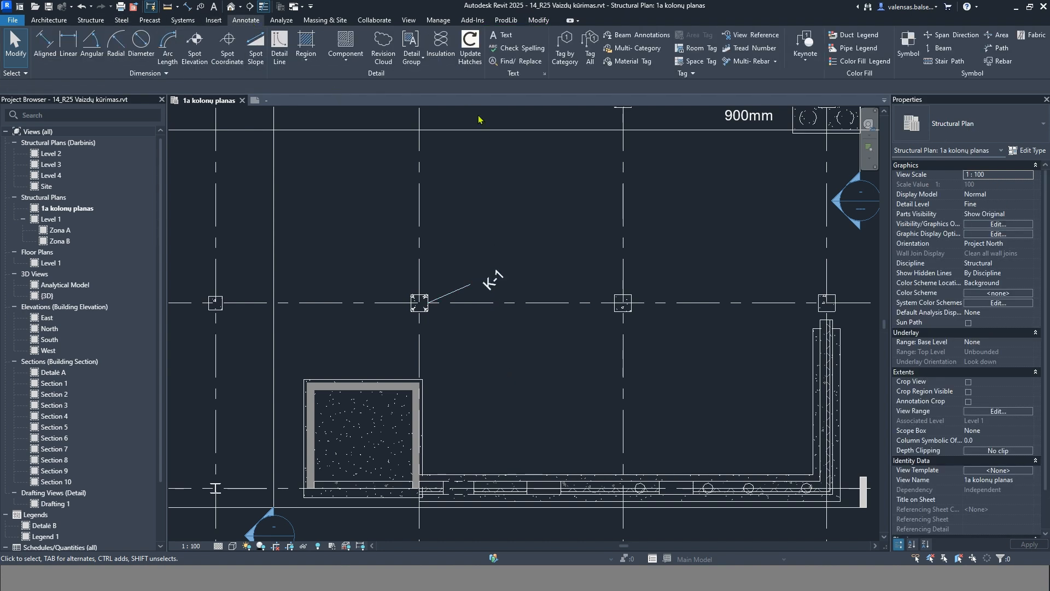
{"action": "left_click", "coordinate": [565, 49]}
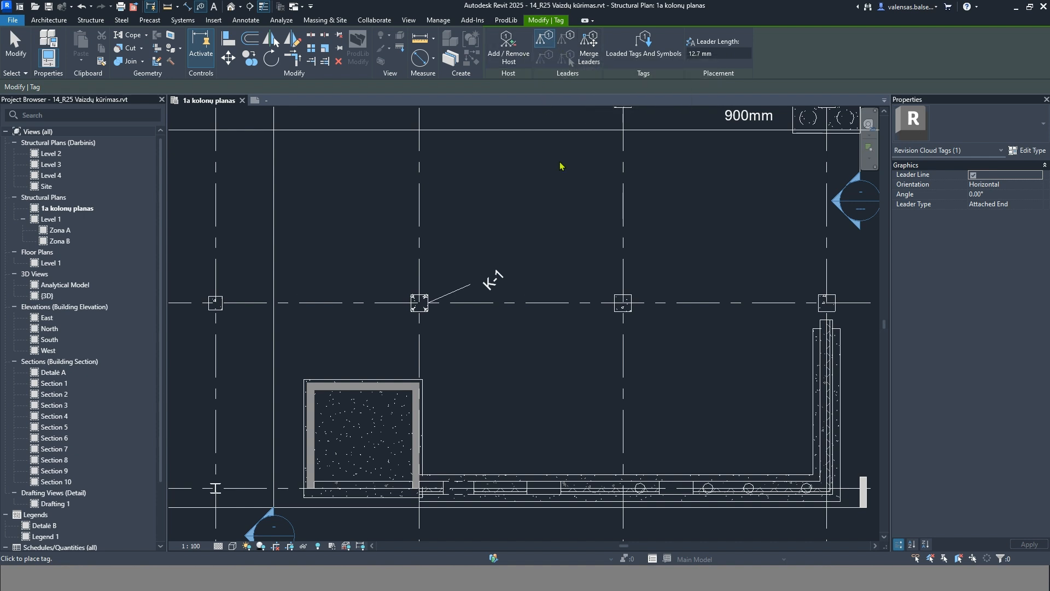
{"action": "left_click", "coordinate": [644, 46]}
{"action": "left_click_drag", "start_coordinate": [628, 262], "coordinate": [623, 295]}
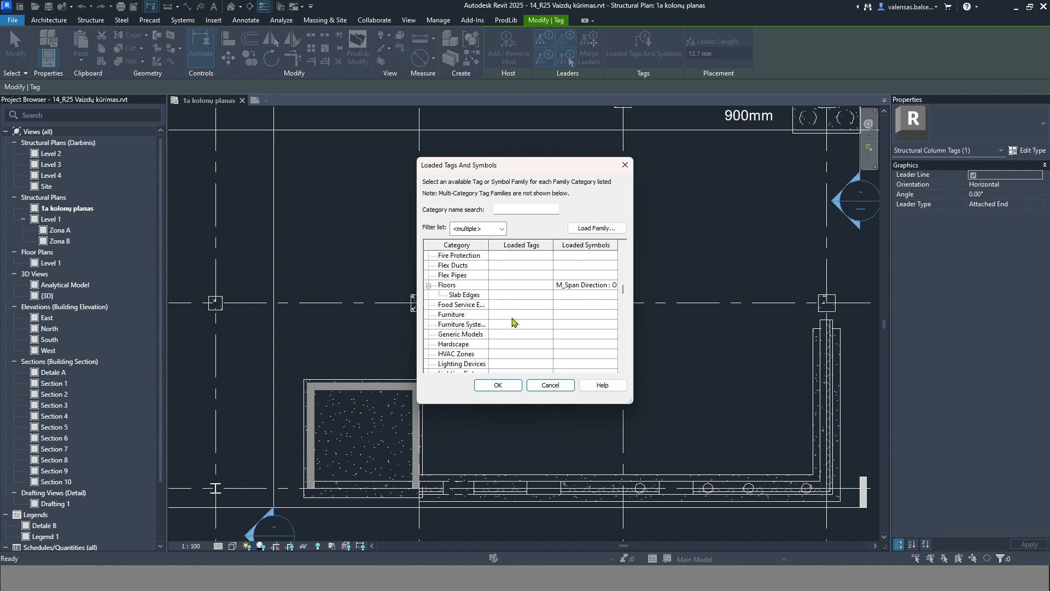
{"action": "left_click_drag", "start_coordinate": [623, 290], "coordinate": [623, 342]}
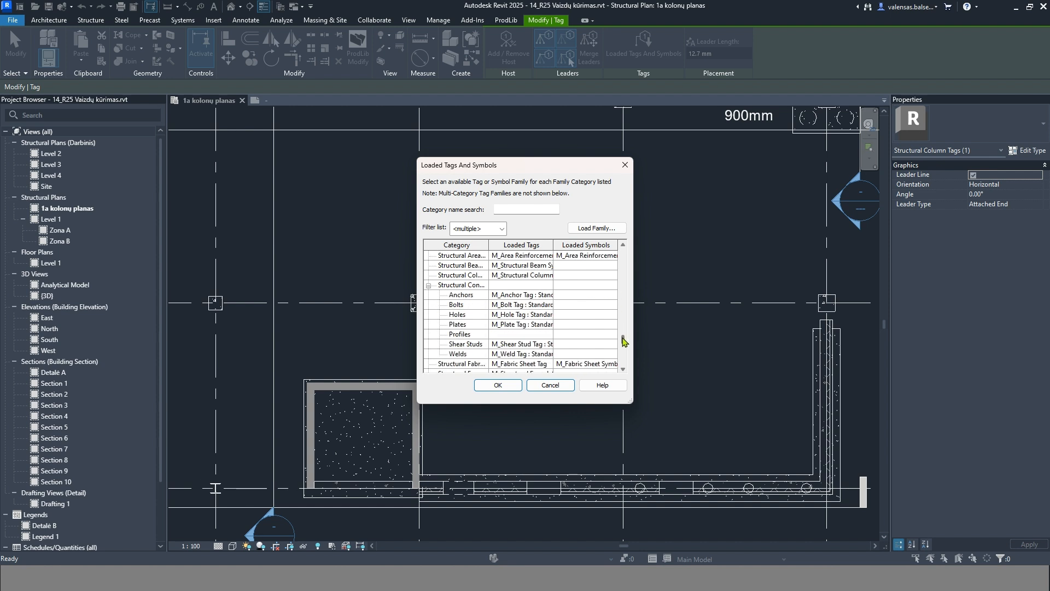
{"action": "scroll", "coordinate": [475, 312], "scroll_direction": "down", "scroll_amount": 1}
{"action": "scroll", "coordinate": [482, 358], "scroll_direction": "down", "scroll_amount": 1}
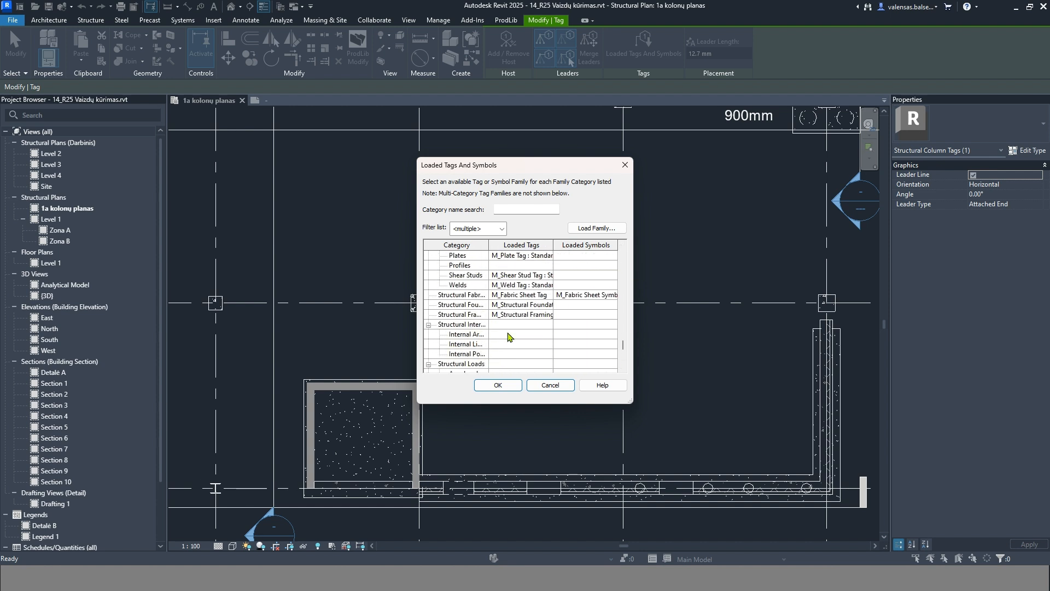
{"action": "left_click_drag", "start_coordinate": [633, 336], "coordinate": [813, 342]}
{"action": "scroll", "coordinate": [515, 313], "scroll_direction": "down", "scroll_amount": 2}
{"action": "scroll", "coordinate": [519, 313], "scroll_direction": "down", "scroll_amount": 3}
{"action": "scroll", "coordinate": [523, 313], "scroll_direction": "up", "scroll_amount": 5}
{"action": "scroll", "coordinate": [522, 313], "scroll_direction": "up", "scroll_amount": 3}
Step: Check the tag choices assigned to Structural Columns and close the loaded tags list
{"action": "left_click", "coordinate": [524, 296]}
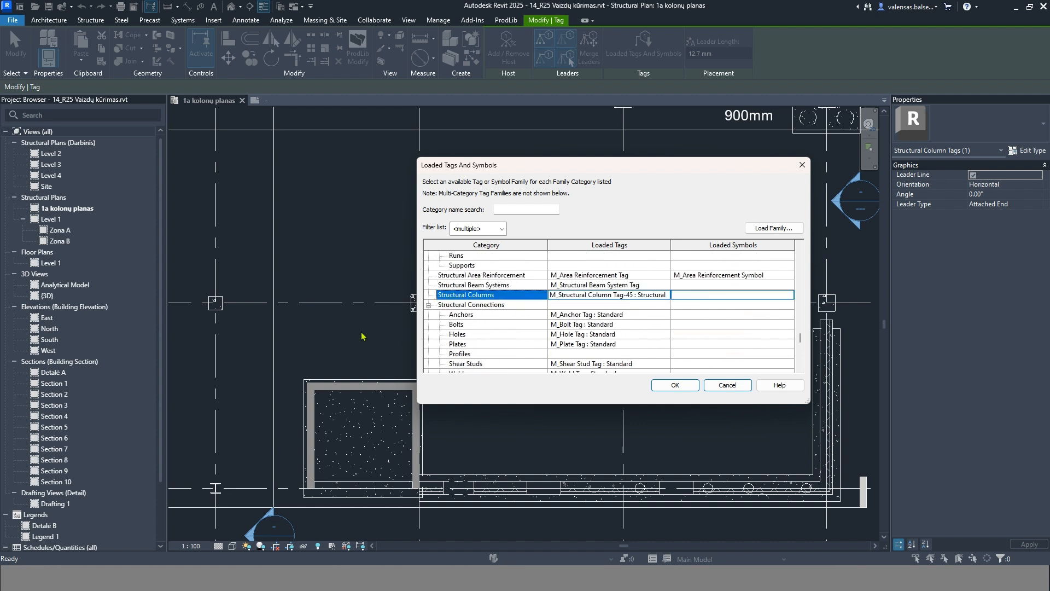
{"action": "left_click", "coordinate": [608, 296]}
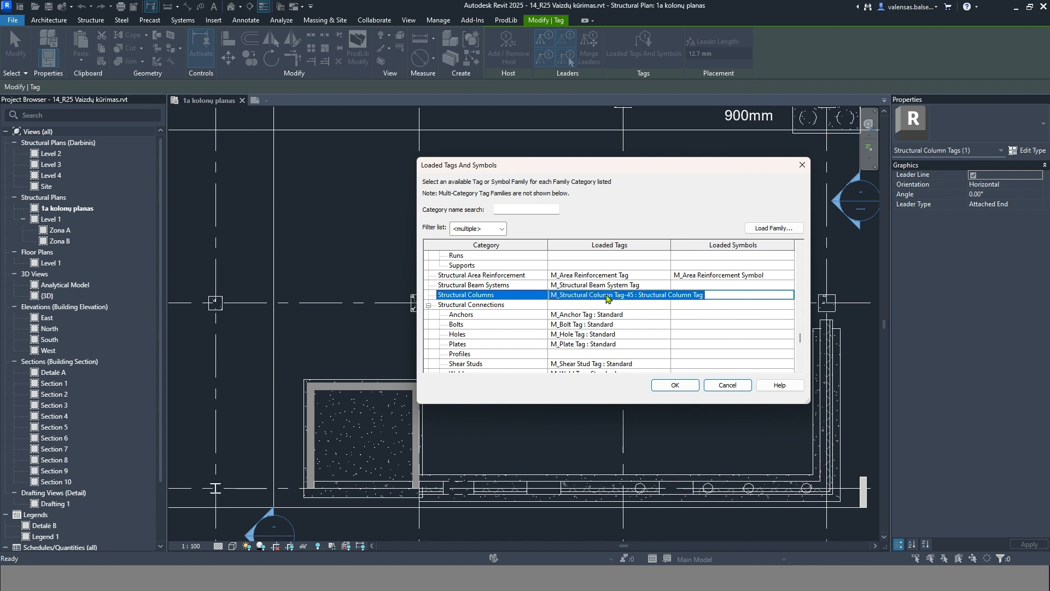
{"action": "left_click", "coordinate": [638, 298]}
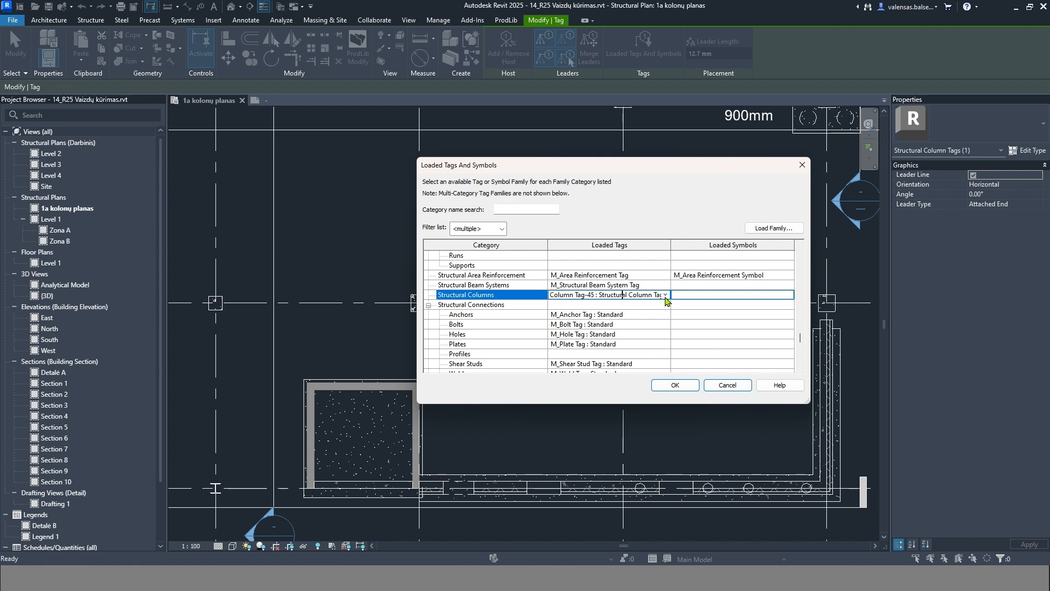
{"action": "left_click", "coordinate": [664, 295]}
{"action": "left_click", "coordinate": [711, 180]}
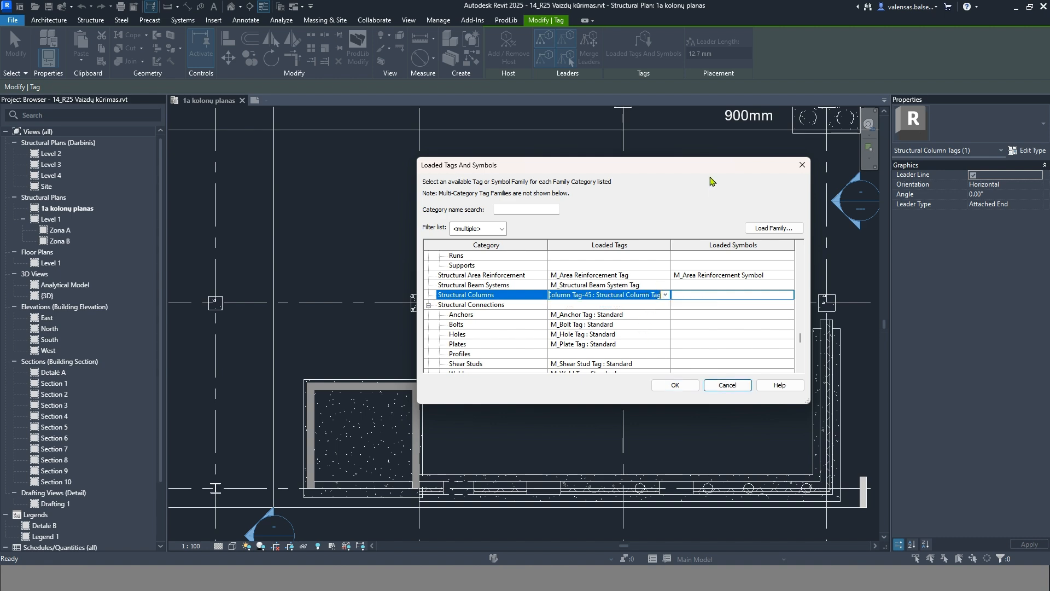
{"action": "left_click", "coordinate": [802, 165]}
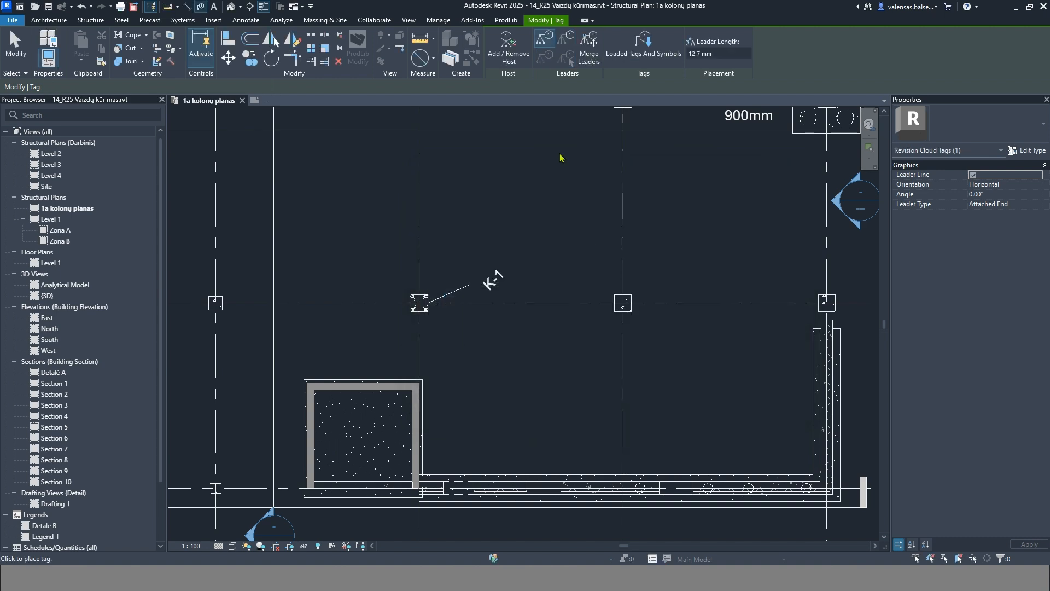
Step: Set the tag leader type to Free End and tag the next column to the right of K-1
{"action": "left_click", "coordinate": [1029, 206]}
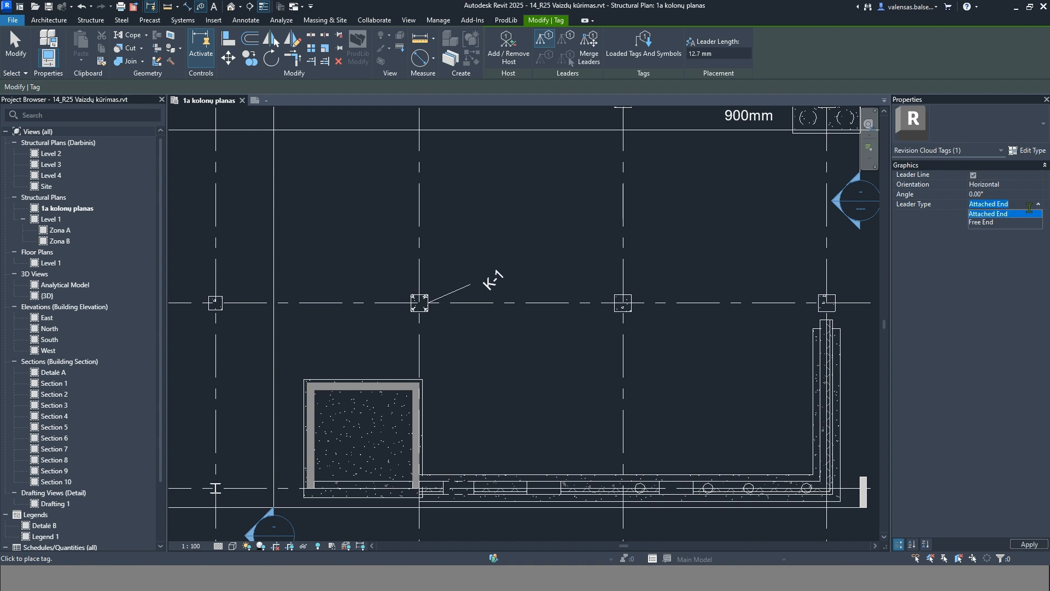
{"action": "left_click", "coordinate": [993, 223]}
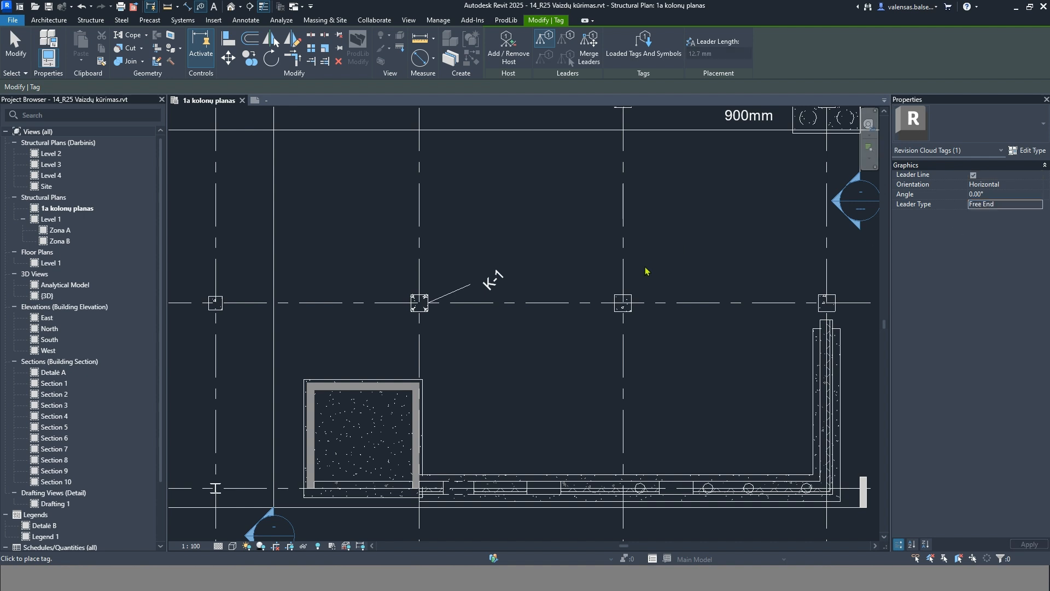
{"action": "left_click", "coordinate": [628, 304]}
{"action": "left_click", "coordinate": [654, 338]}
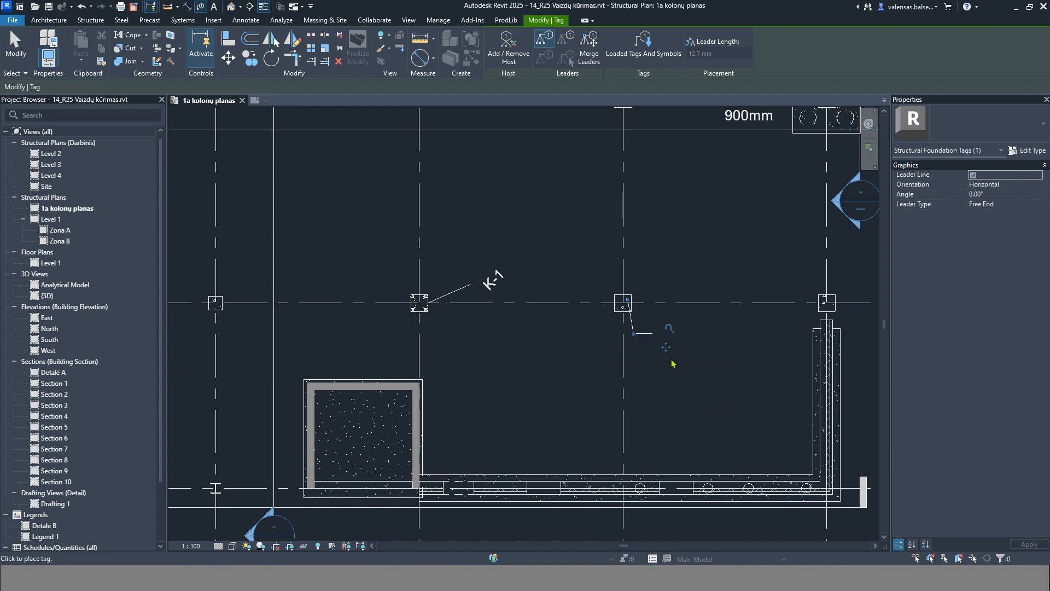
{"action": "key", "text": "Escape"}
{"action": "key", "text": "Escape"}
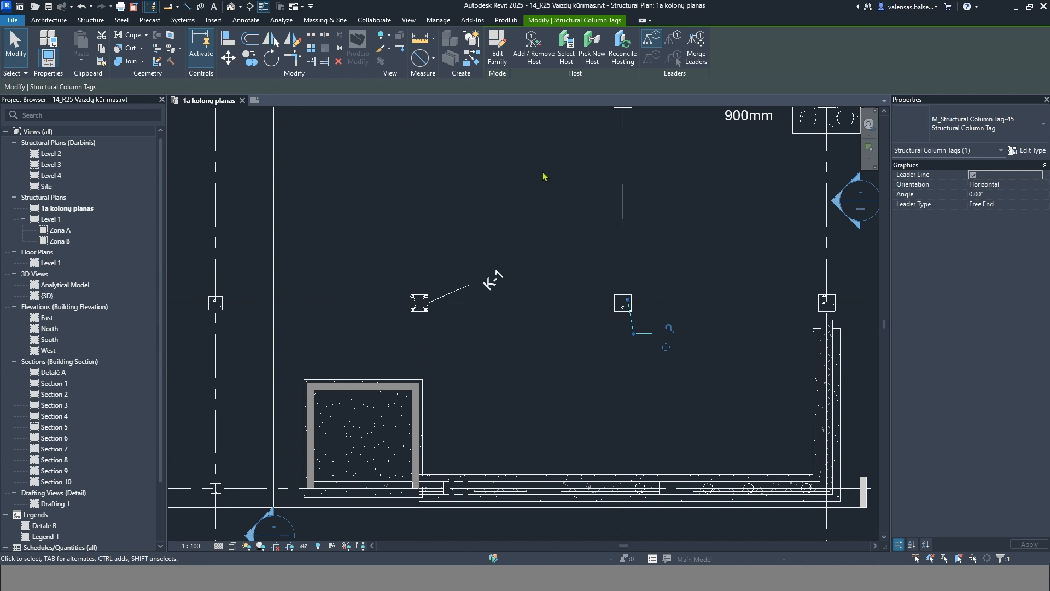
Step: Open the M_Structural Column Tag-45 family for editing and turn on the visibility of its Reference Planes
{"action": "left_click", "coordinate": [496, 55]}
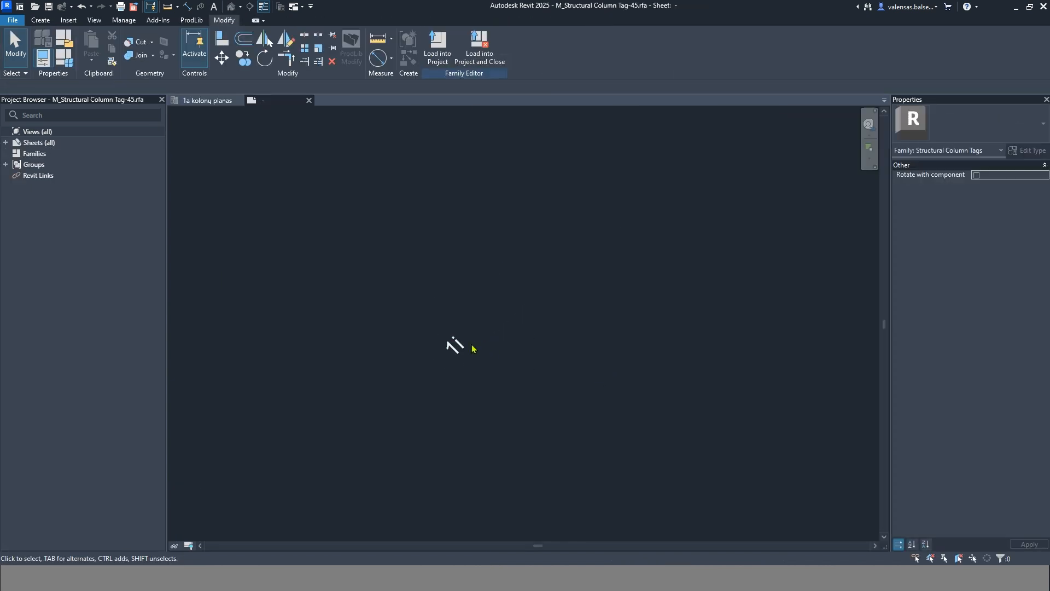
{"action": "left_click", "coordinate": [462, 356]}
{"action": "left_click", "coordinate": [481, 424]}
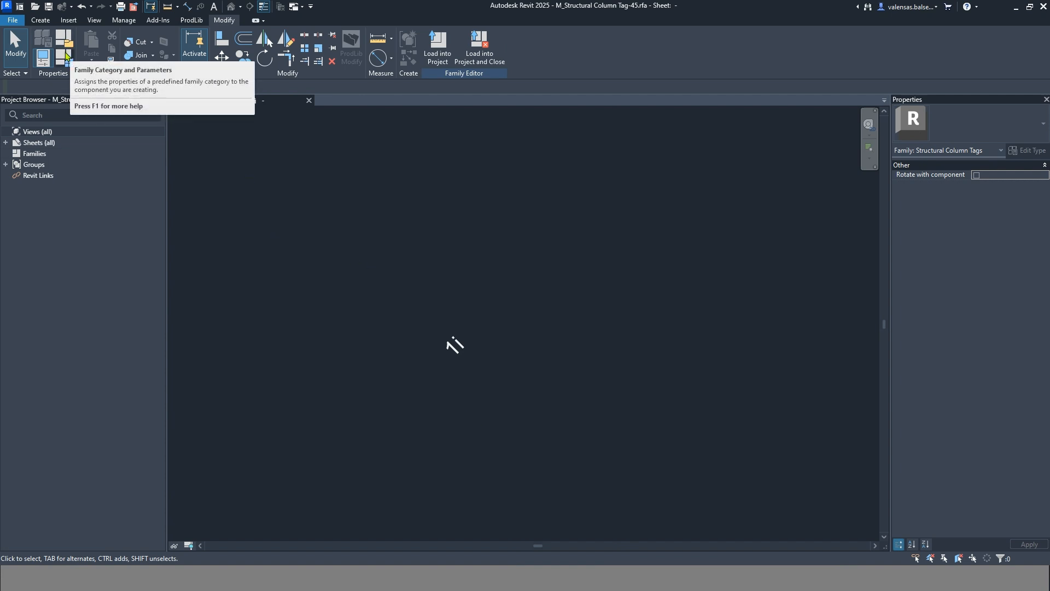
{"action": "left_click", "coordinate": [94, 21]}
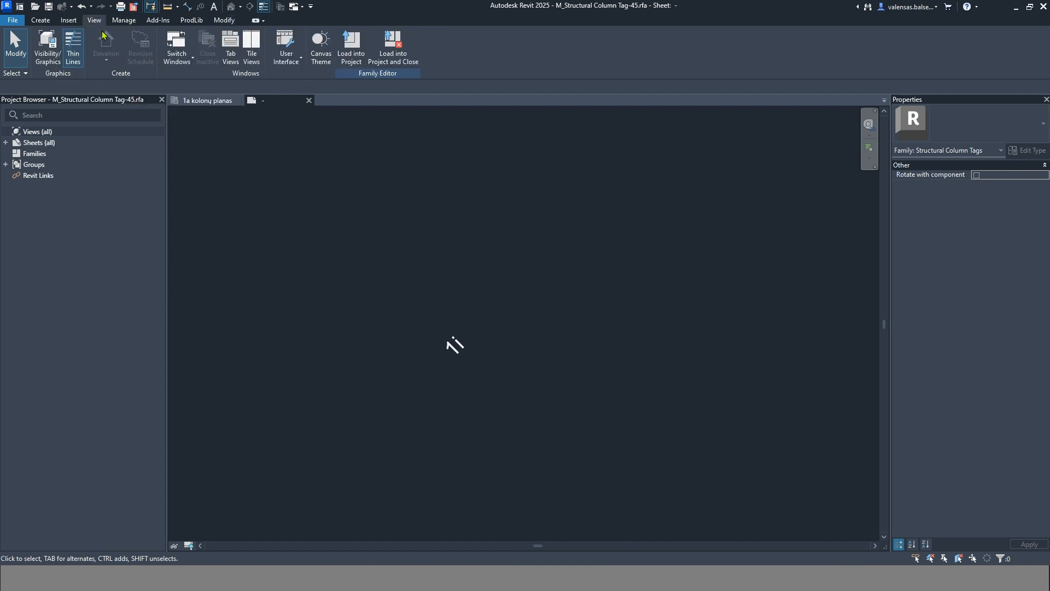
{"action": "left_click", "coordinate": [42, 53]}
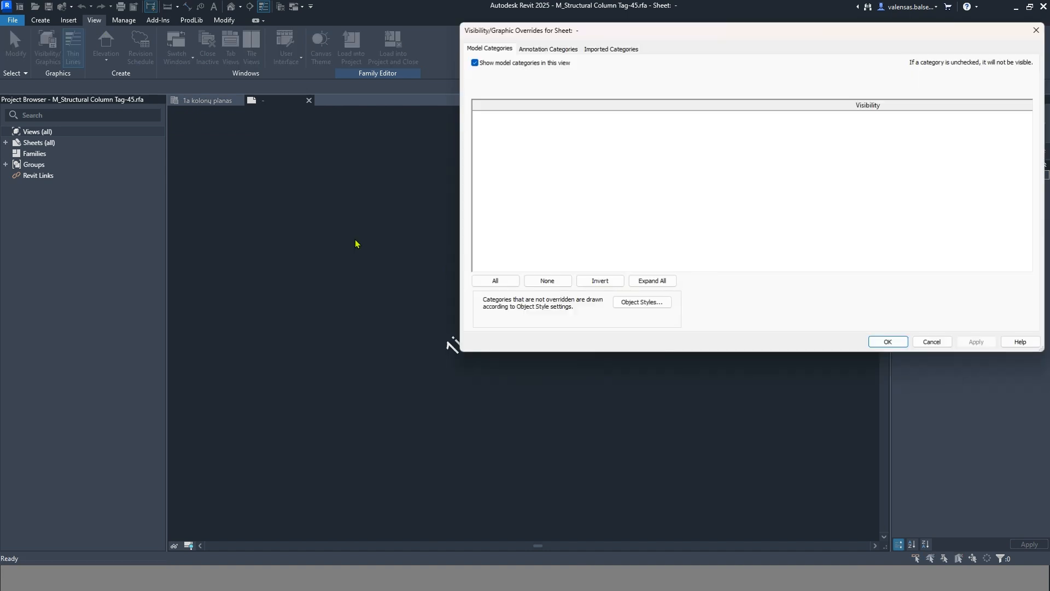
{"action": "left_click", "coordinate": [562, 50]}
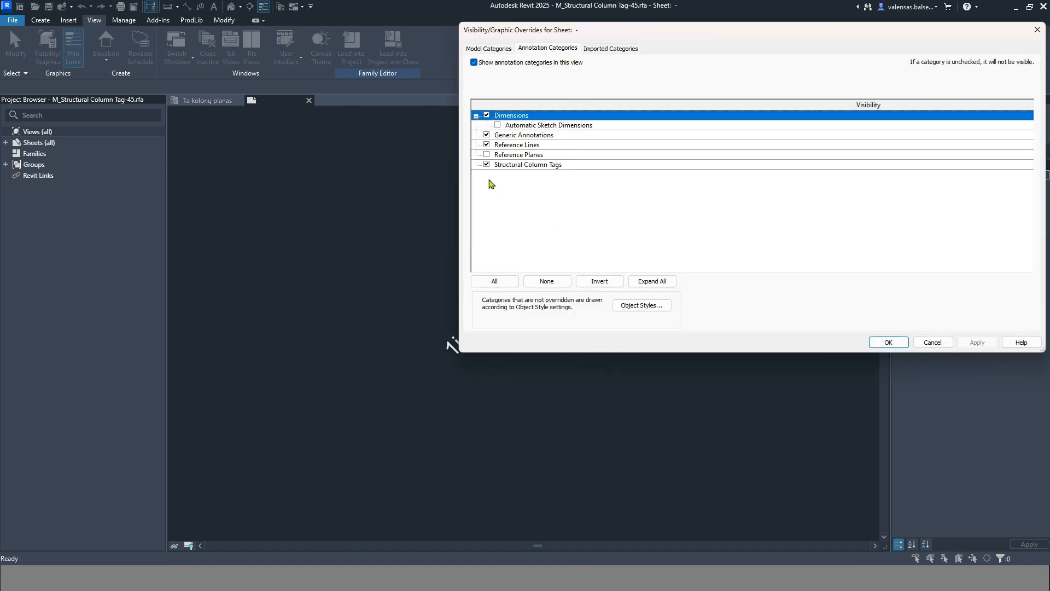
{"action": "left_click", "coordinate": [487, 155]}
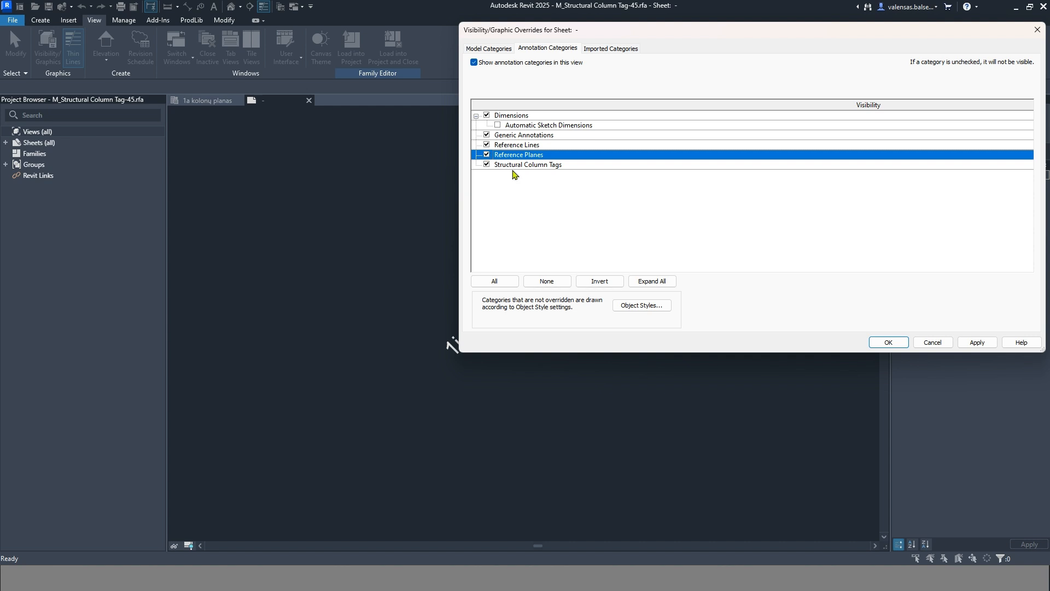
{"action": "left_click", "coordinate": [874, 344]}
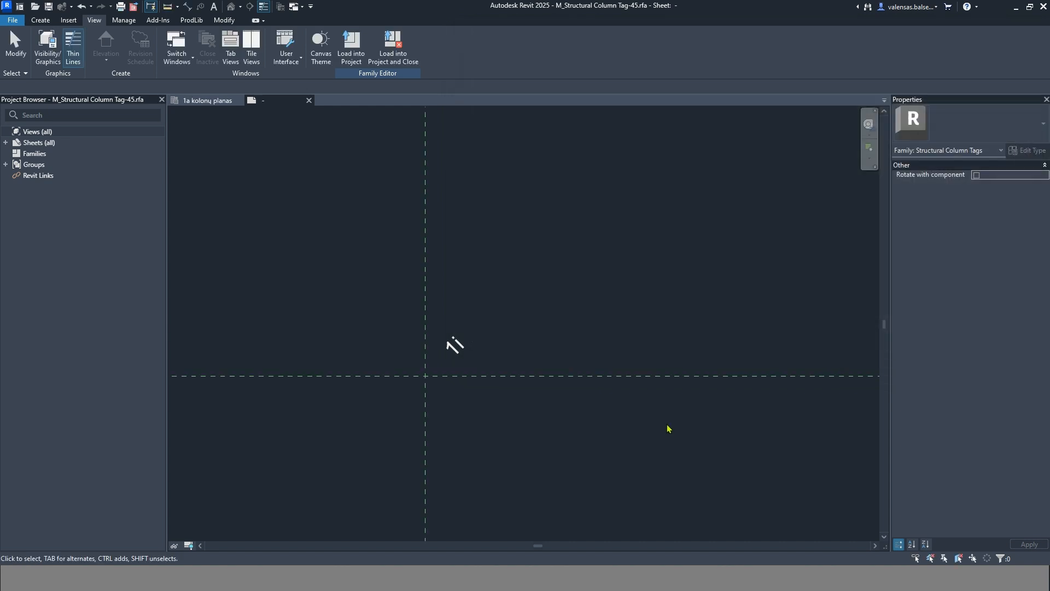
Step: Rotate the tag label to horizontal and center it on the horizontal reference plane, just right of the vertical one
{"action": "left_click", "coordinate": [424, 391]}
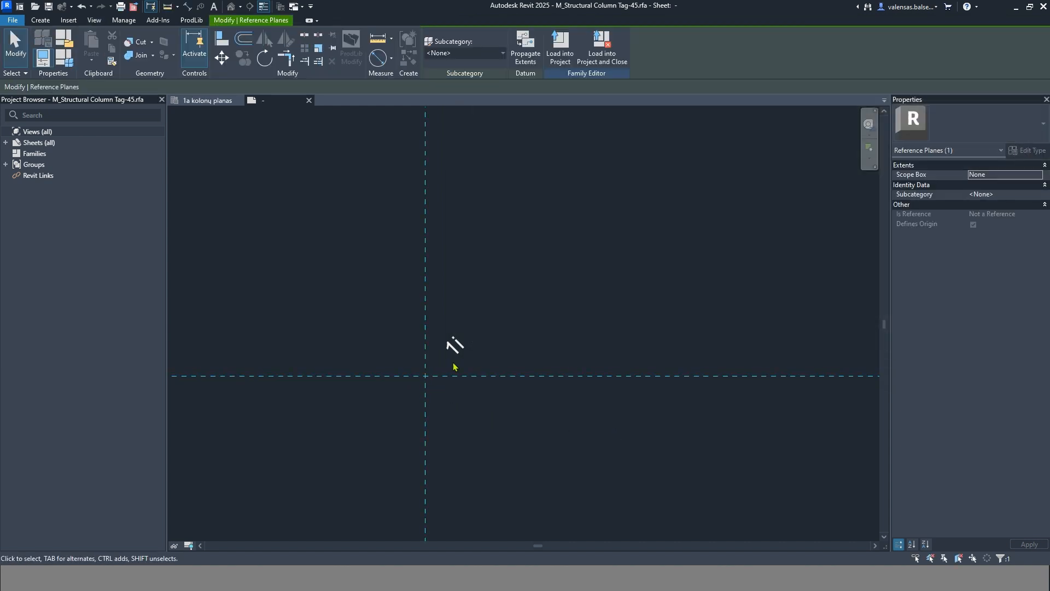
{"action": "left_click", "coordinate": [481, 357]}
{"action": "left_click", "coordinate": [466, 350]}
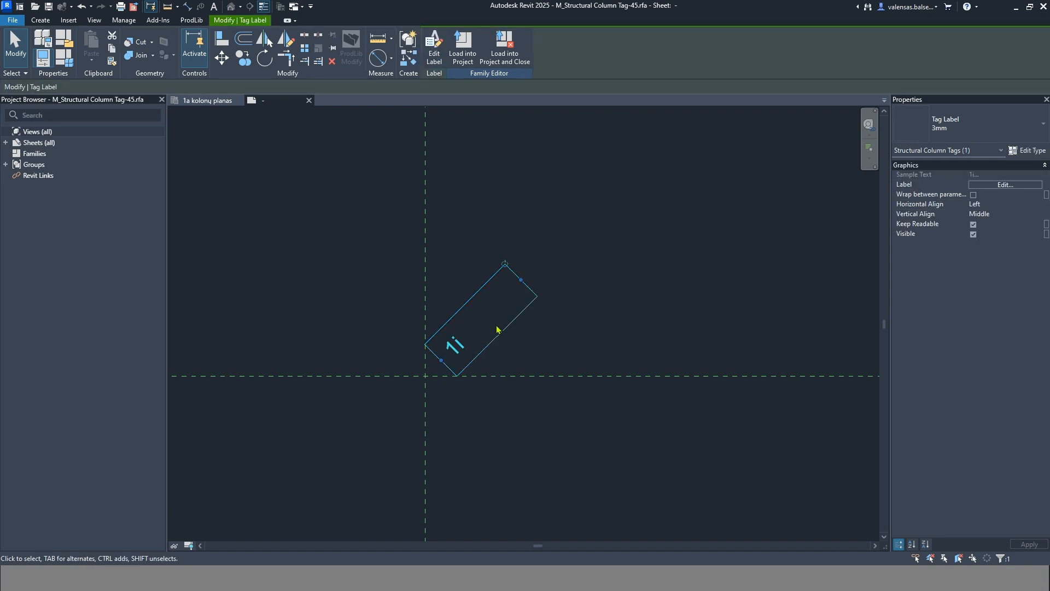
{"action": "left_click_drag", "start_coordinate": [510, 266], "coordinate": [546, 303]}
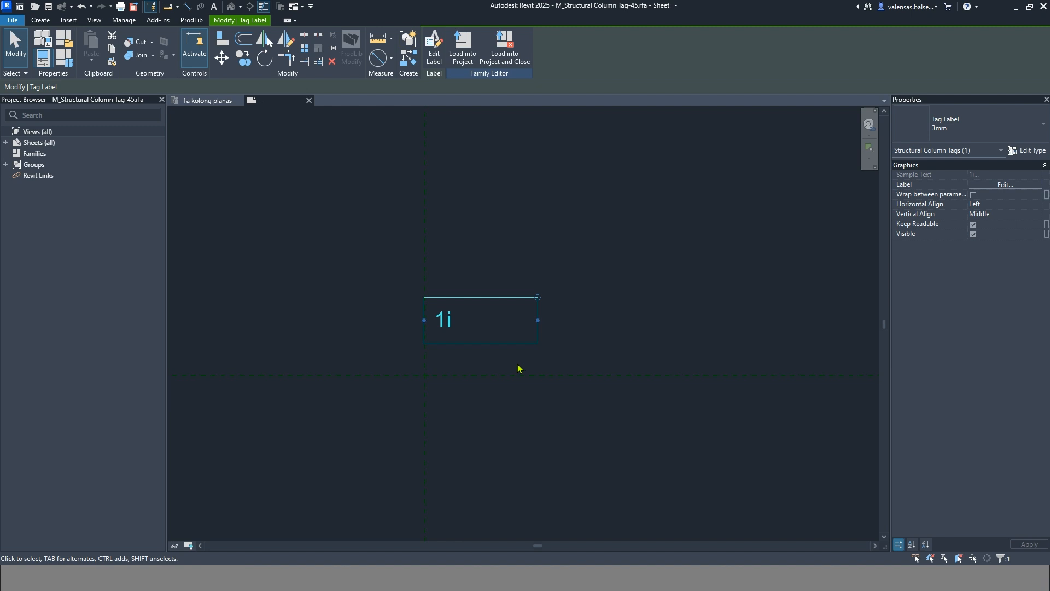
{"action": "left_click_drag", "start_coordinate": [449, 329], "coordinate": [449, 383]}
{"action": "left_click", "coordinate": [582, 450]}
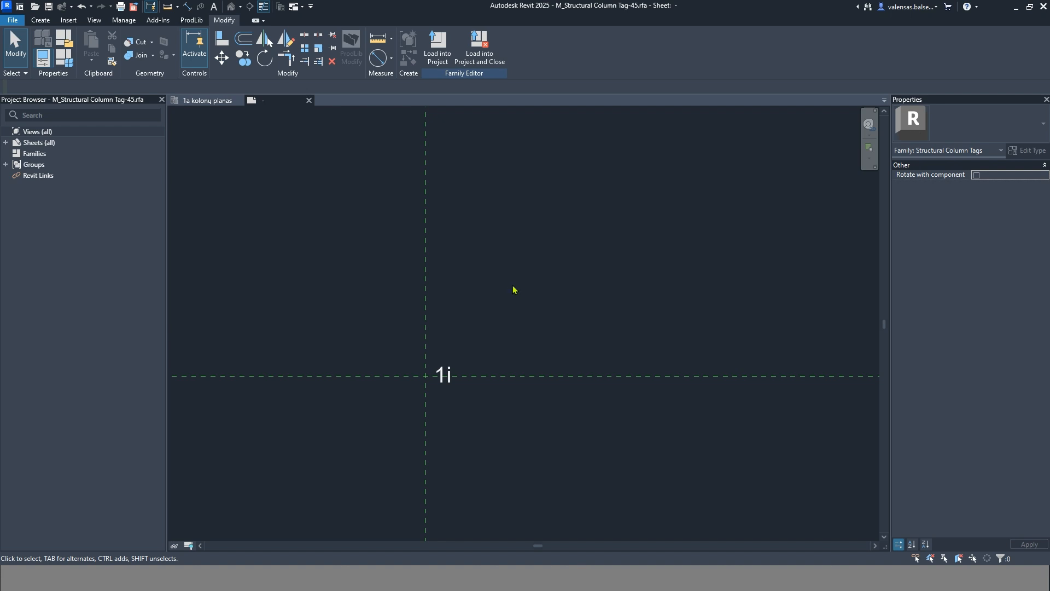
Step: Load the edited tag family into the project and move the K-1 tag to the upper right of its column with a bent leader
{"action": "left_click", "coordinate": [438, 48]}
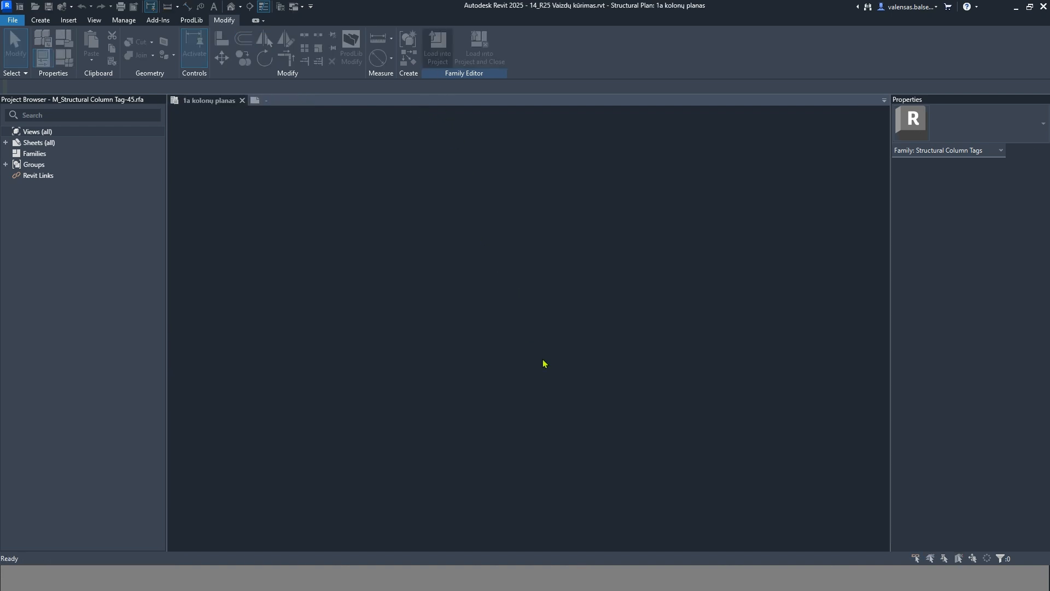
{"action": "left_click", "coordinate": [471, 264]}
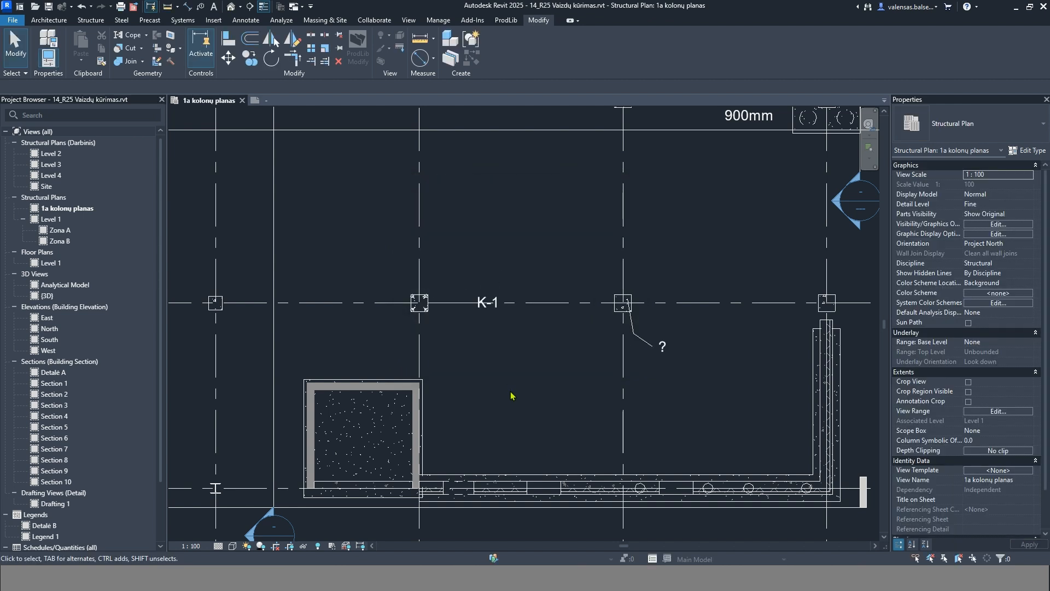
{"action": "left_click", "coordinate": [484, 316]}
{"action": "left_click_drag", "start_coordinate": [486, 315], "coordinate": [469, 334]}
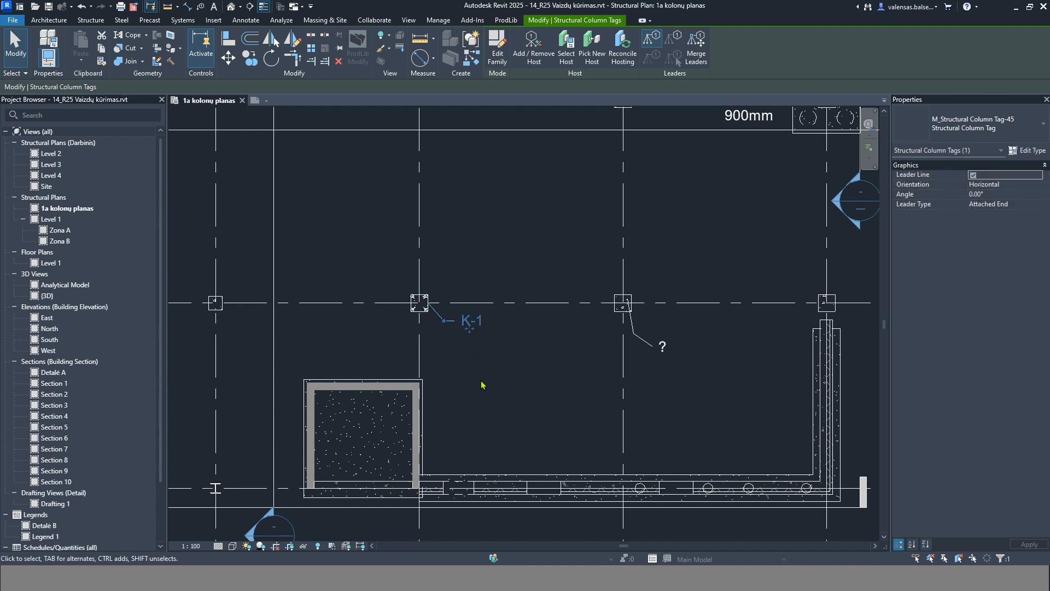
{"action": "left_click_drag", "start_coordinate": [469, 329], "coordinate": [464, 290]}
{"action": "left_click", "coordinate": [585, 359]}
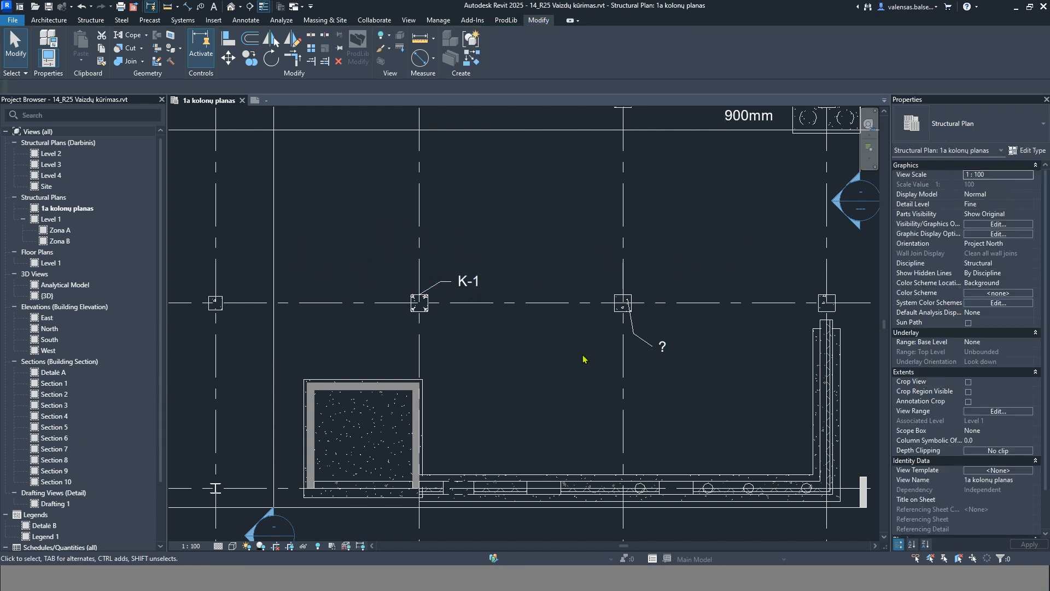
Step: Try moving the "?" column tag and its free-end leader up and to the right, and undo the move
{"action": "left_click", "coordinate": [652, 349]}
{"action": "left_click_drag", "start_coordinate": [660, 355], "coordinate": [798, 259]}
{"action": "left_click", "coordinate": [705, 419]}
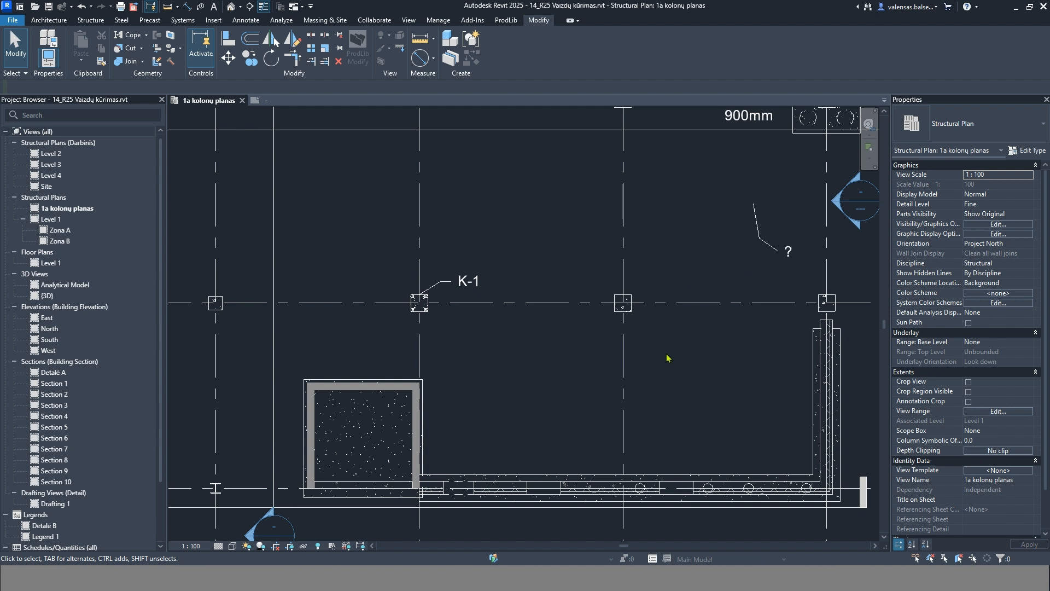
{"action": "key", "text": "ctrl+z"}
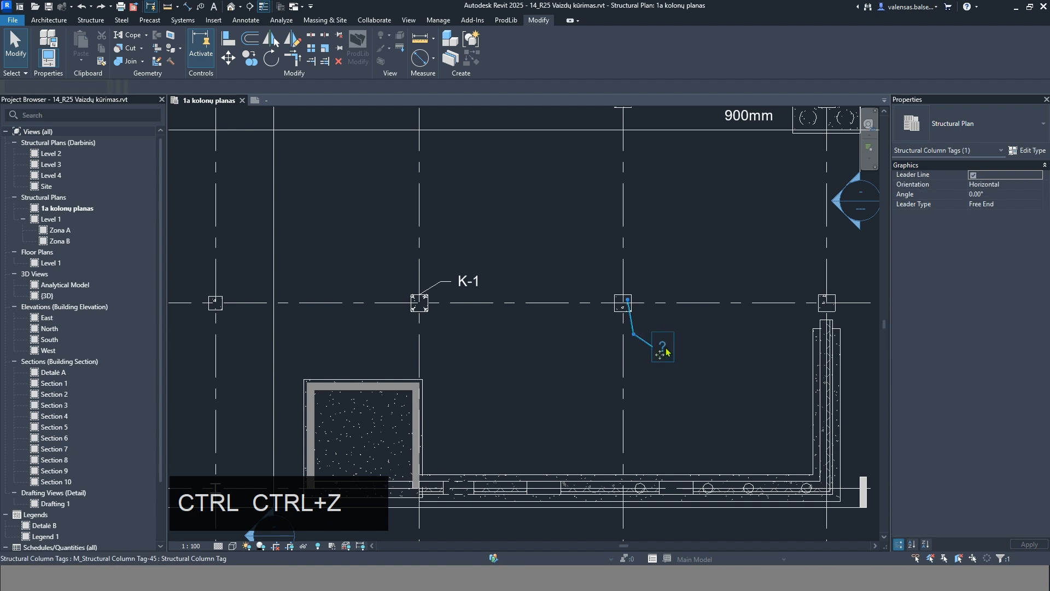
Step: Straighten the "?" tag's leader shoulder to horizontal and set the tagged column's Mark to K-2
{"action": "left_click", "coordinate": [665, 351]}
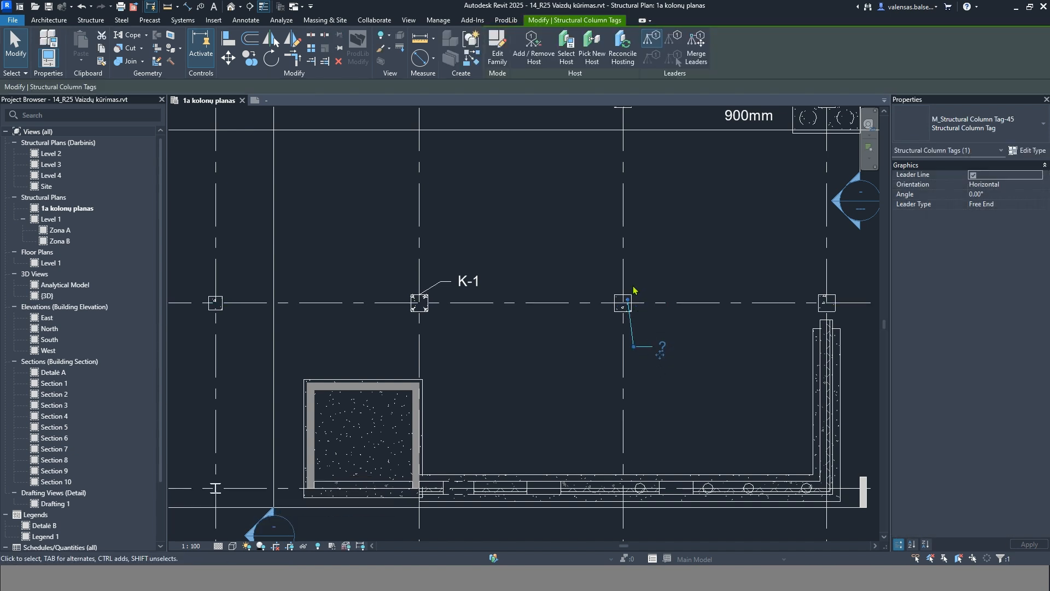
{"action": "left_click", "coordinate": [628, 300]}
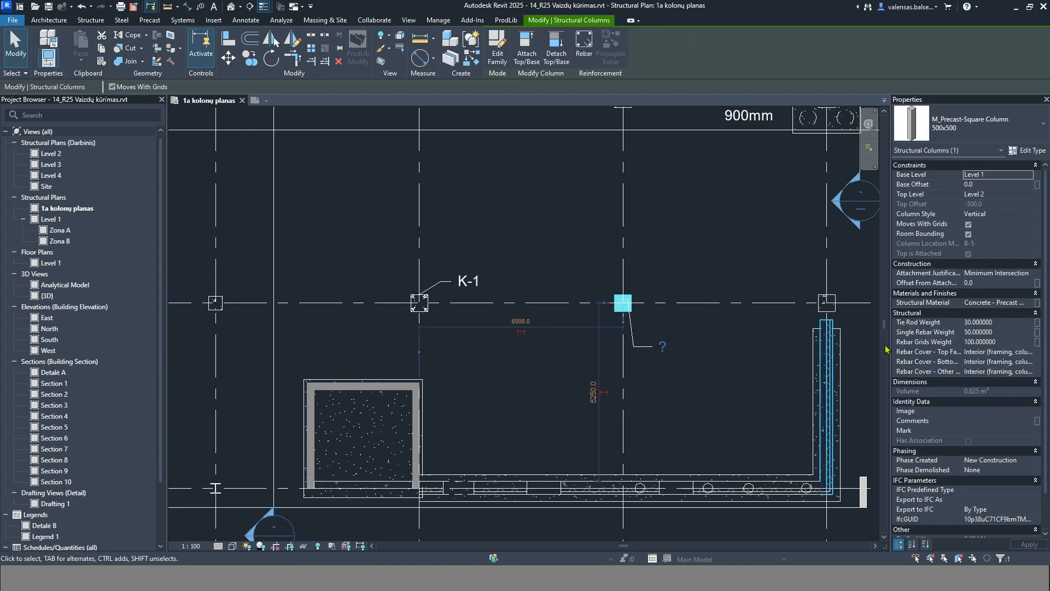
{"action": "left_click", "coordinate": [974, 432]}
{"action": "type", "text": "K-1"}
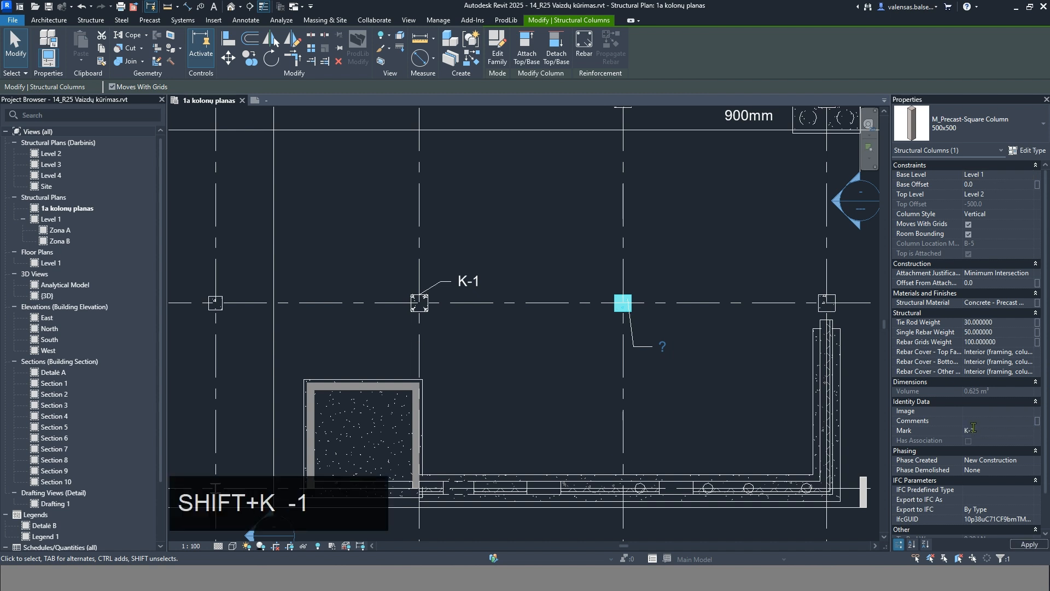
{"action": "type", "text": "2"}
{"action": "key", "text": "Return"}
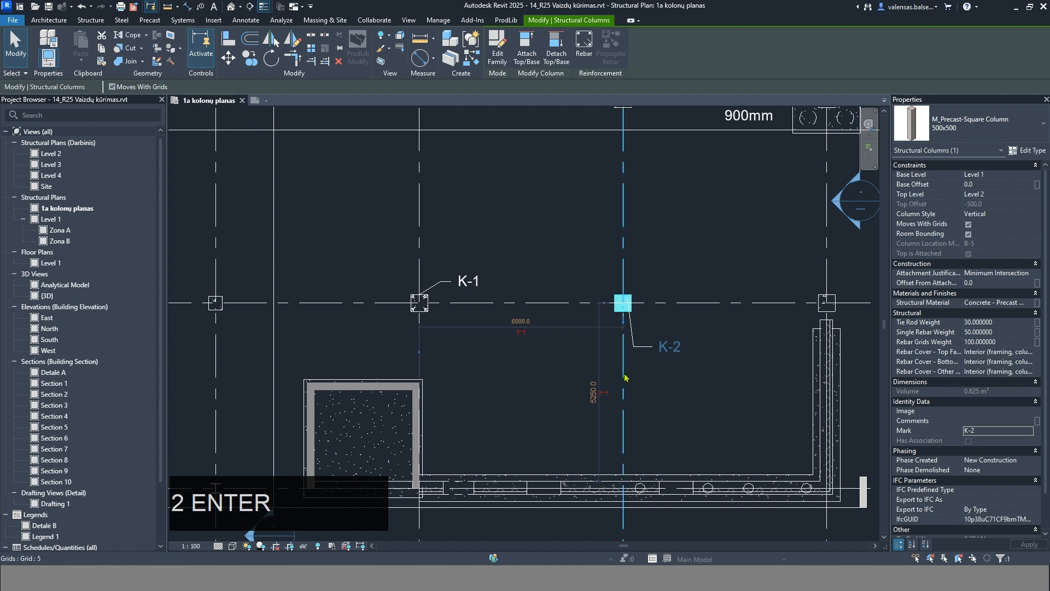
{"action": "left_click", "coordinate": [518, 405]}
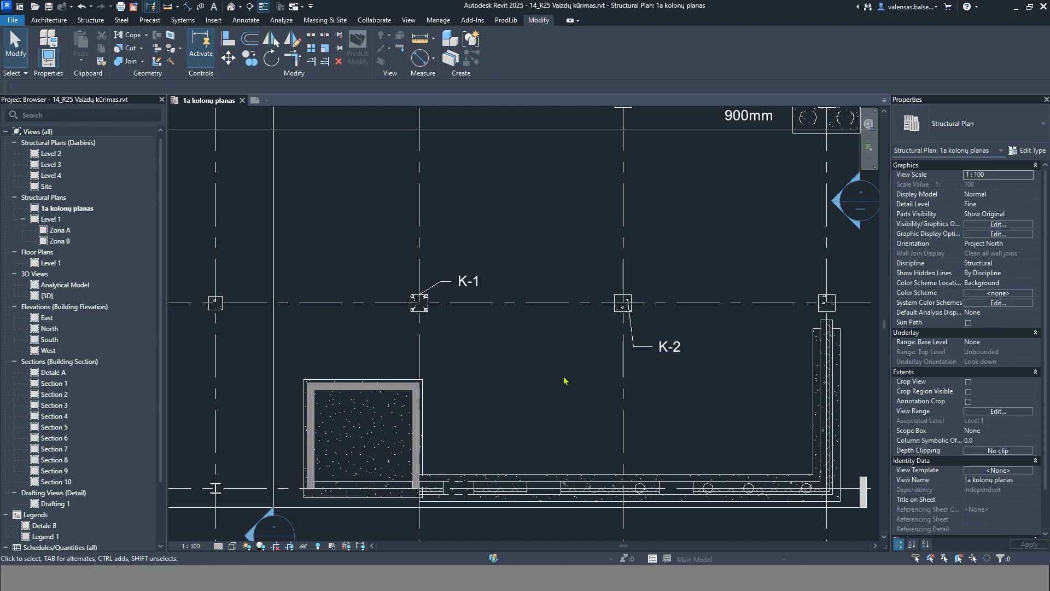
Step: Move the K-2 tag slightly up and right, and set the tag type's Leader Arrowhead to Arrow Filled 30 Degree
{"action": "left_click", "coordinate": [664, 350]}
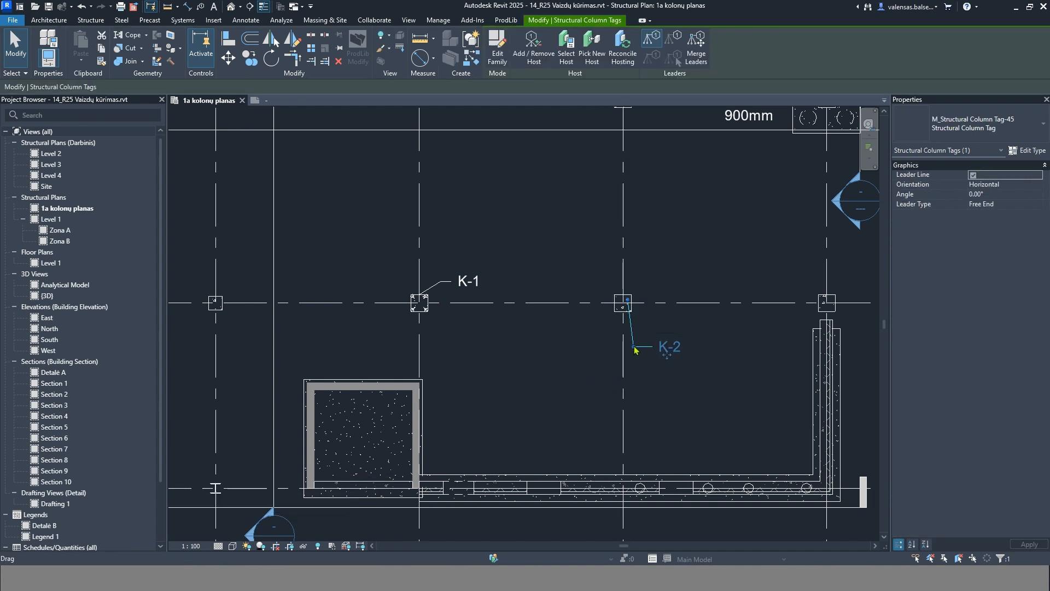
{"action": "left_click_drag", "start_coordinate": [666, 356], "coordinate": [676, 337]}
{"action": "left_click", "coordinate": [1027, 150]}
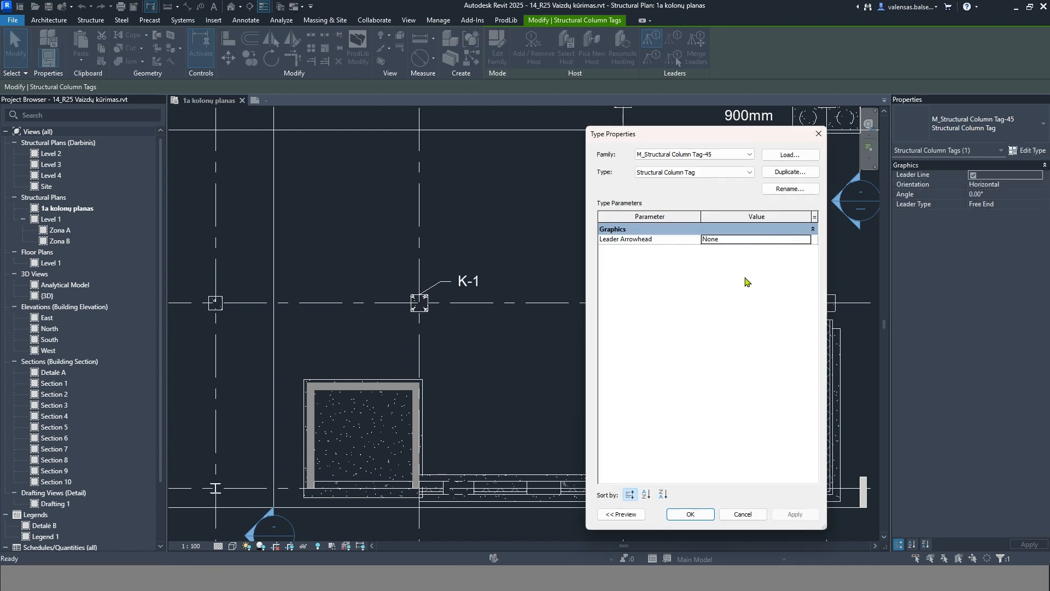
{"action": "left_click", "coordinate": [805, 239]}
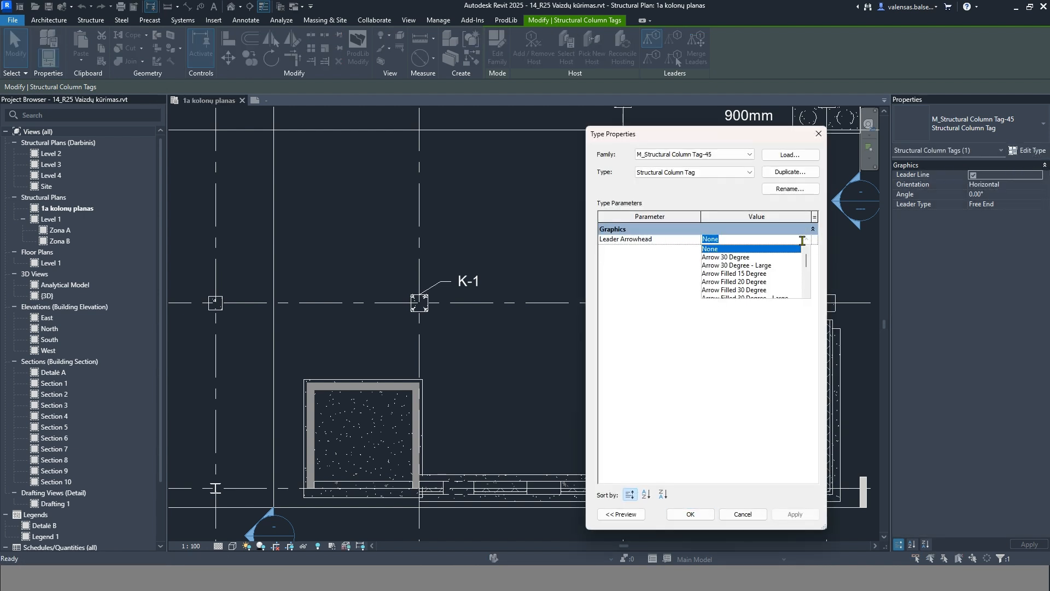
{"action": "left_click", "coordinate": [747, 290]}
{"action": "left_click", "coordinate": [690, 514]}
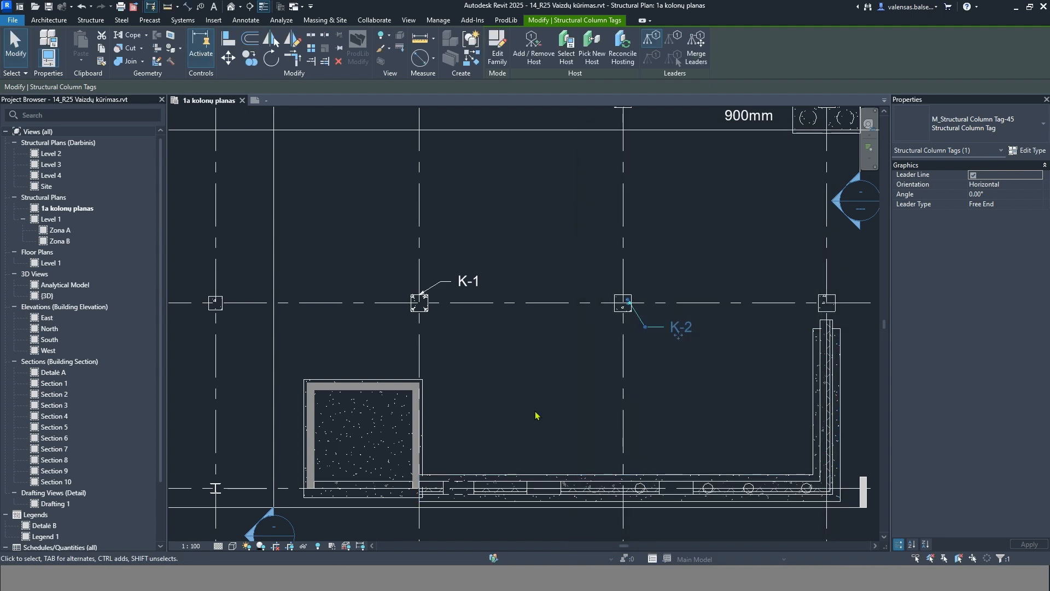
{"action": "left_click", "coordinate": [499, 380]}
Step: Reposition the K-2 leader's arrow end near the lower-right corner inside its column
{"action": "left_click", "coordinate": [662, 324]}
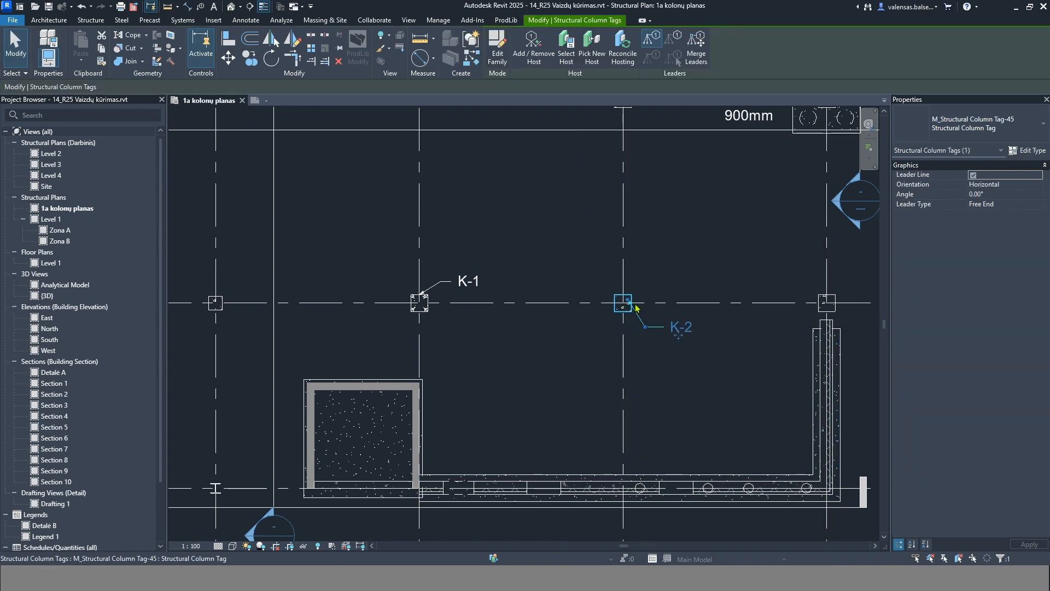
{"action": "scroll", "coordinate": [670, 308], "scroll_direction": "up", "scroll_amount": 3}
{"action": "left_click_drag", "start_coordinate": [583, 310], "coordinate": [584, 310]}
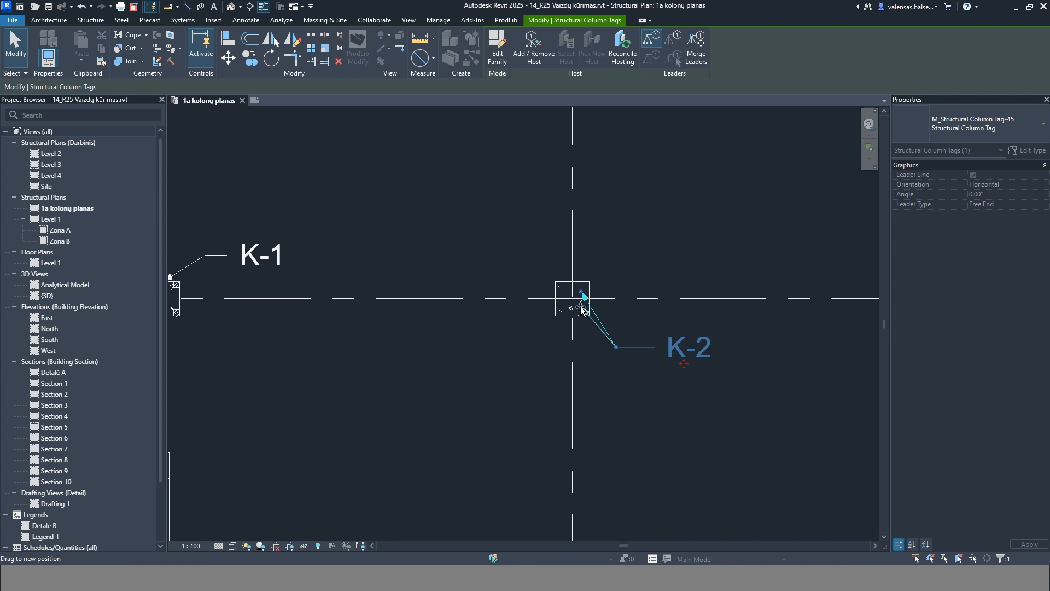
{"action": "left_click", "coordinate": [620, 273]}
{"action": "scroll", "coordinate": [566, 422], "scroll_direction": "down", "scroll_amount": 3}
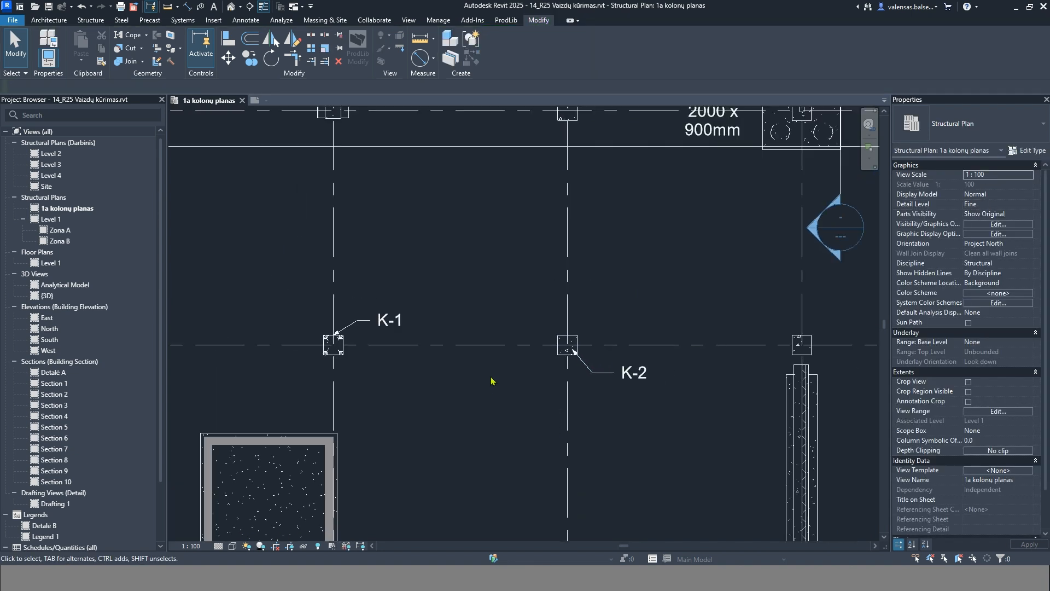
Step: Open the column tag family, check the label type's Text Size, and close the family without saving
{"action": "scroll", "coordinate": [495, 382], "scroll_direction": "down", "scroll_amount": 3}
{"action": "left_click", "coordinate": [569, 375]}
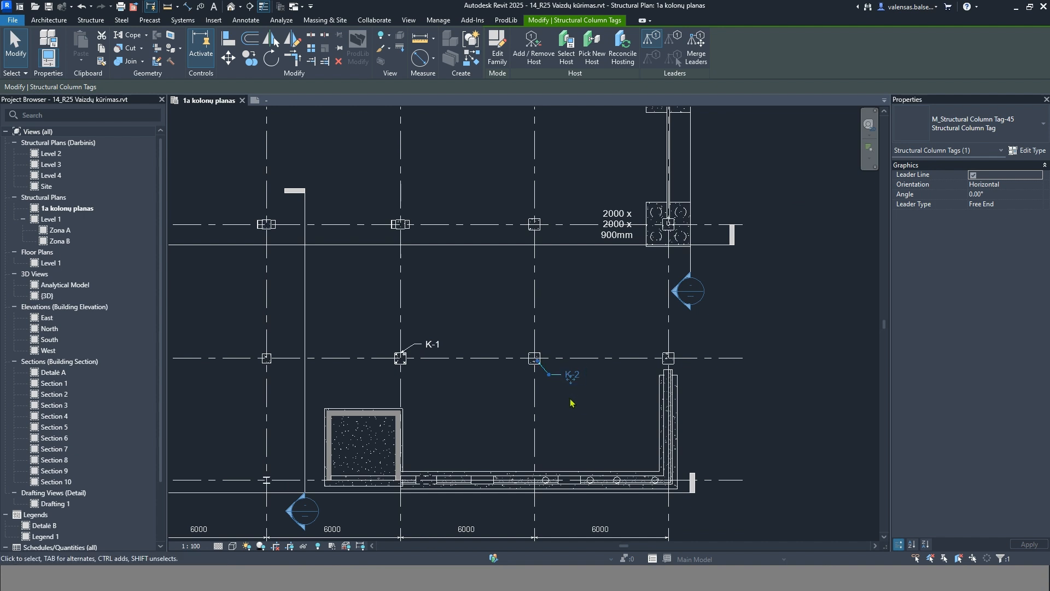
{"action": "left_click", "coordinate": [497, 49]}
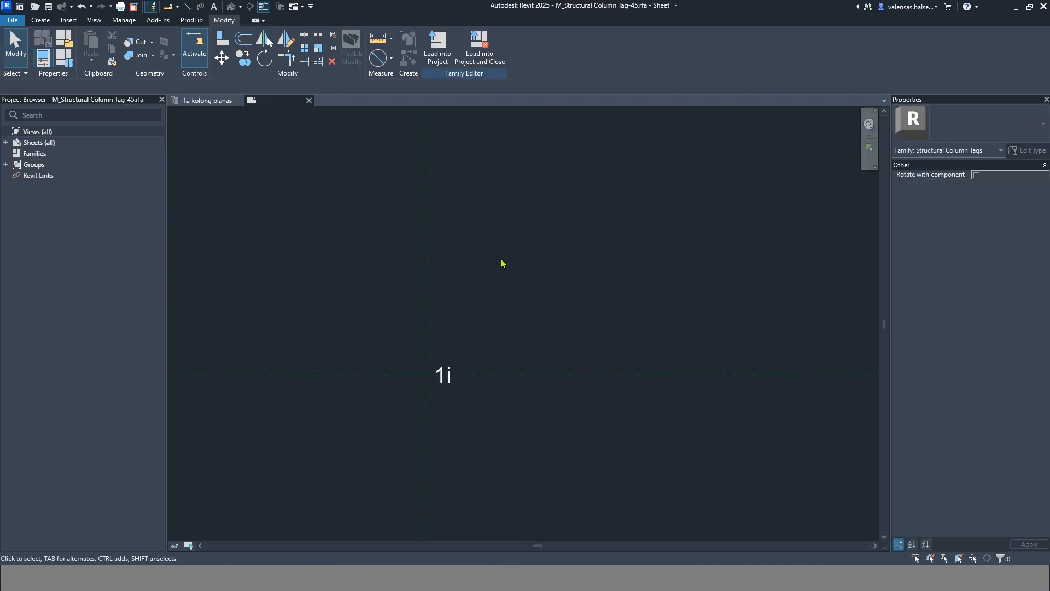
{"action": "left_click", "coordinate": [462, 375]}
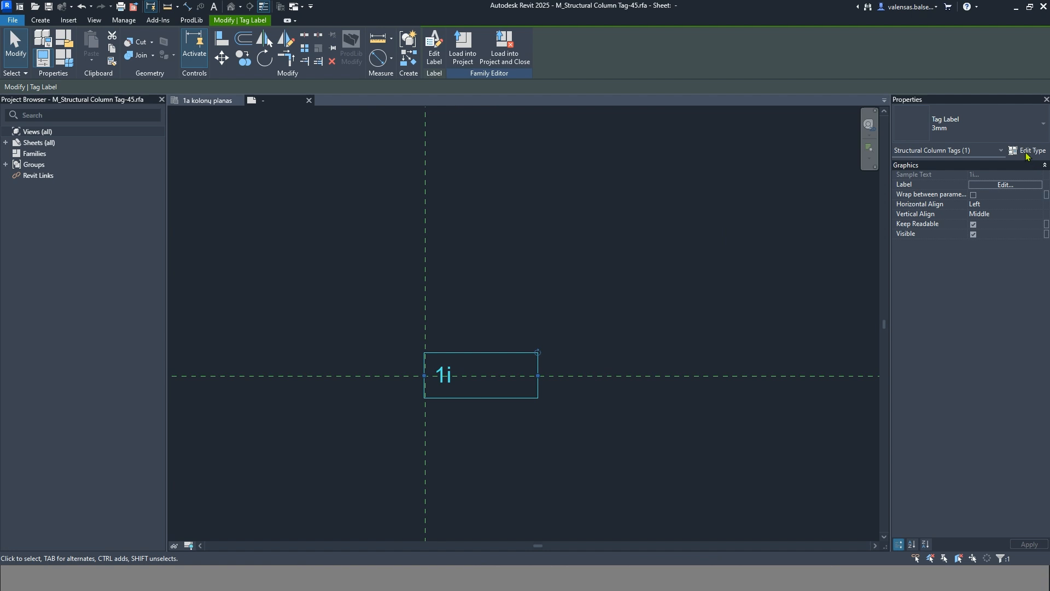
{"action": "left_click", "coordinate": [1027, 153]}
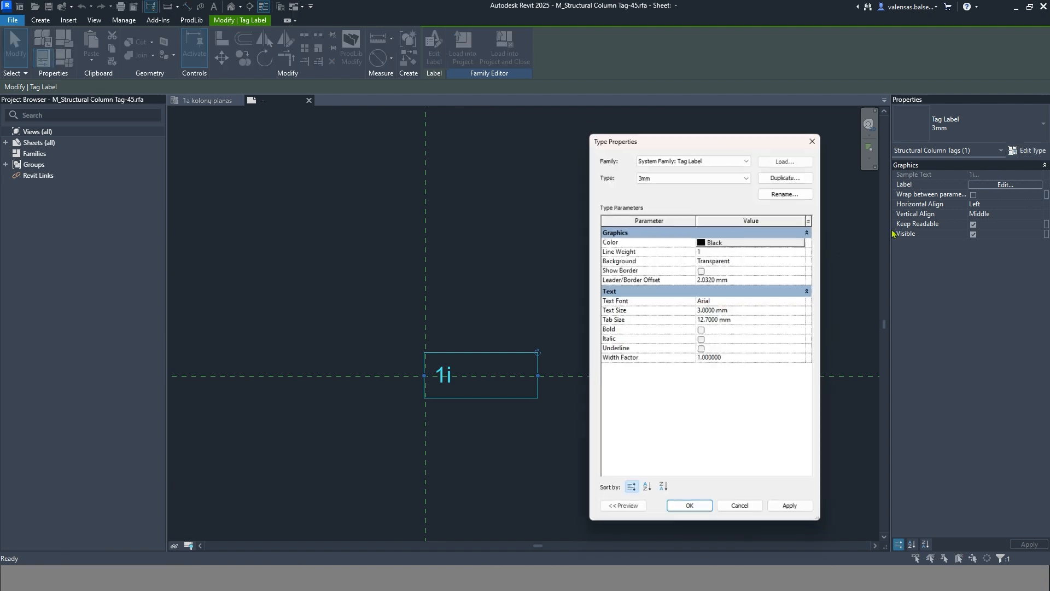
{"action": "left_click", "coordinate": [751, 310]}
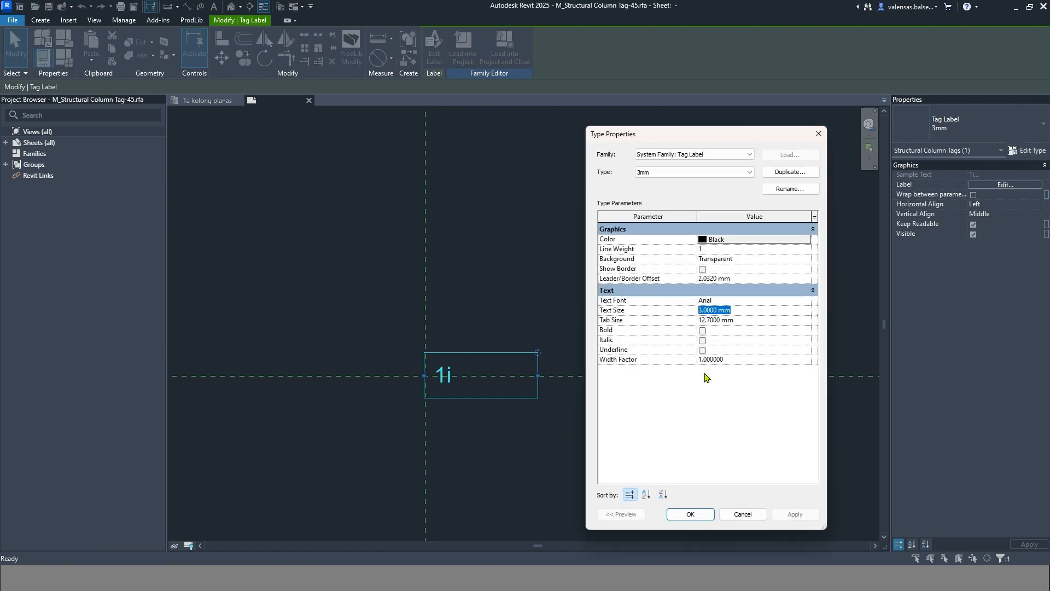
{"action": "left_click", "coordinate": [742, 513]}
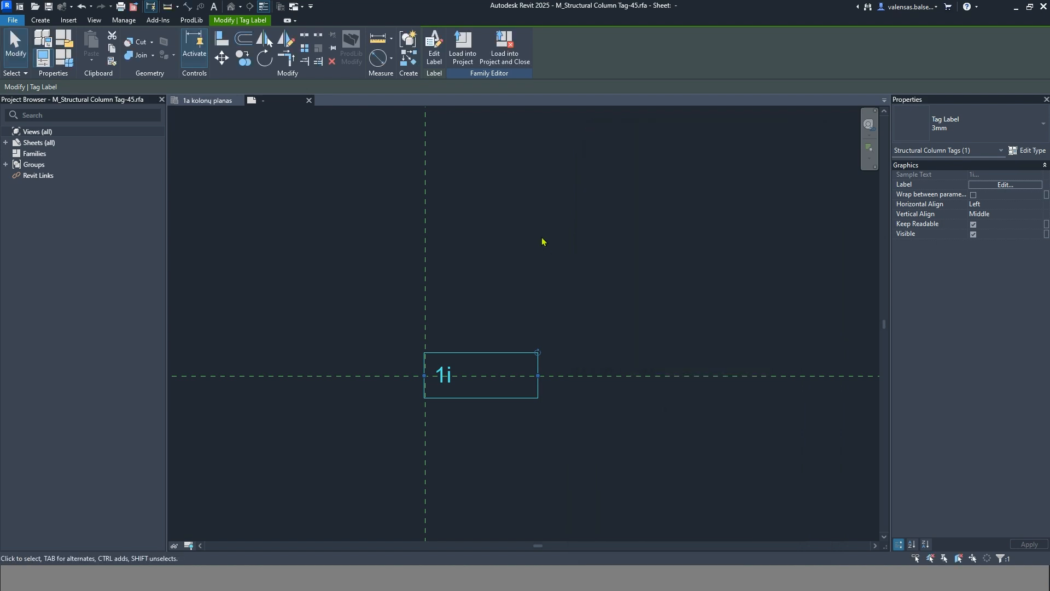
{"action": "left_click", "coordinate": [544, 241]}
{"action": "left_click", "coordinate": [309, 100]}
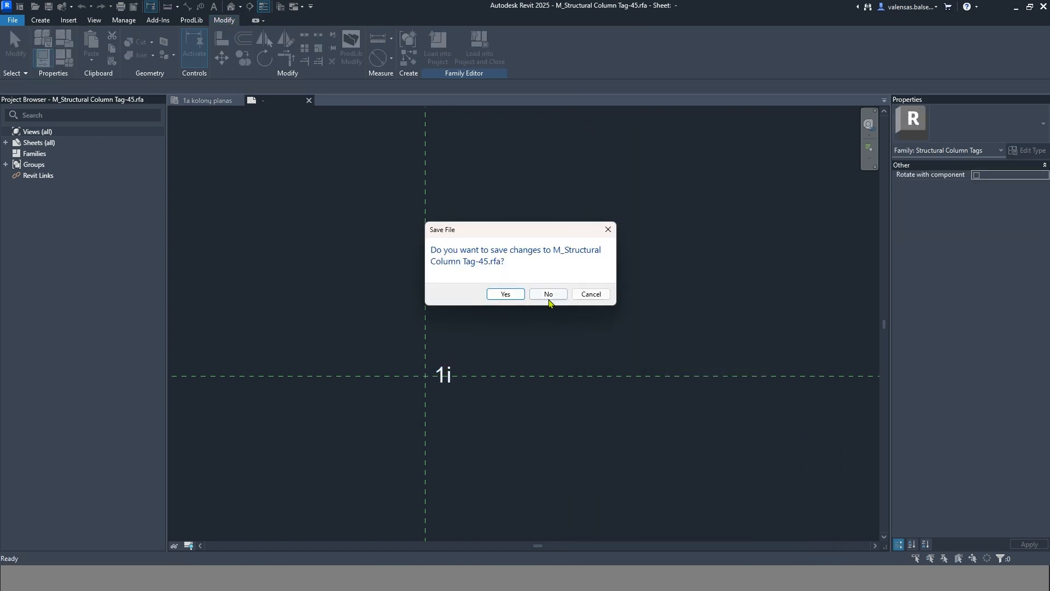
{"action": "left_click", "coordinate": [547, 291]}
{"action": "key", "text": "Escape"}
Step: Select the columns and foundations along grids D and E and start Tag All for only the selected objects
{"action": "scroll", "coordinate": [602, 349], "scroll_direction": "down", "scroll_amount": 3}
{"action": "middle_click_drag", "start_coordinate": [531, 300], "coordinate": [541, 348]}
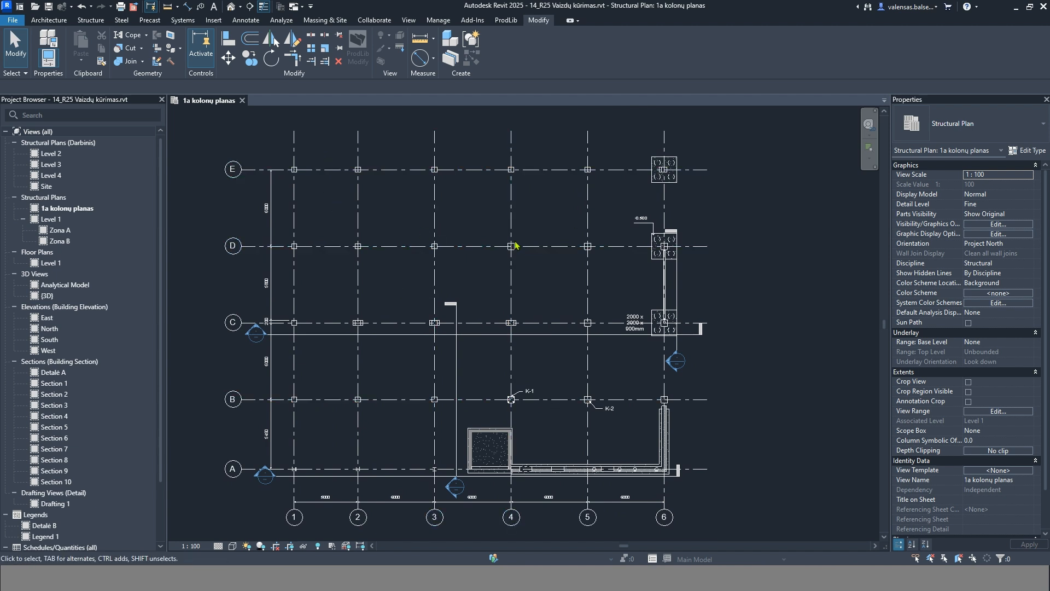
{"action": "left_click_drag", "start_coordinate": [283, 155], "coordinate": [664, 299]}
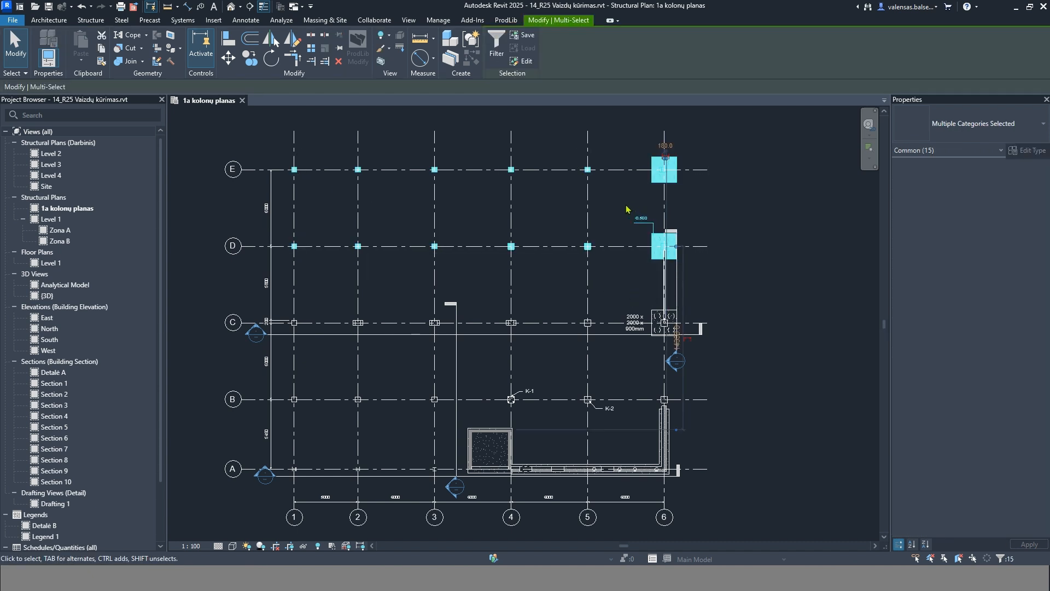
{"action": "left_click", "coordinate": [246, 20]}
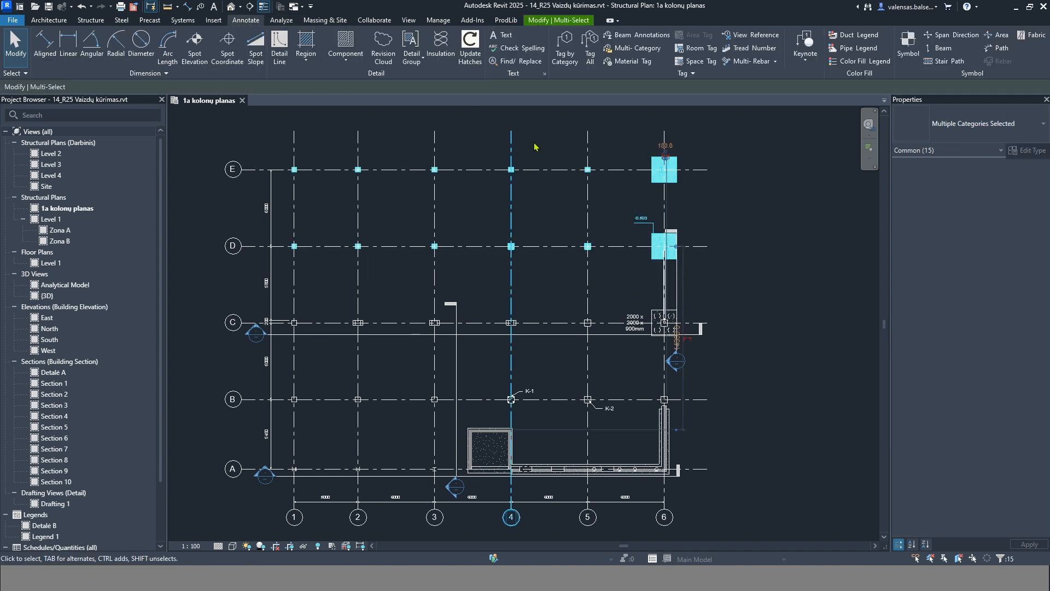
{"action": "left_click", "coordinate": [589, 57]}
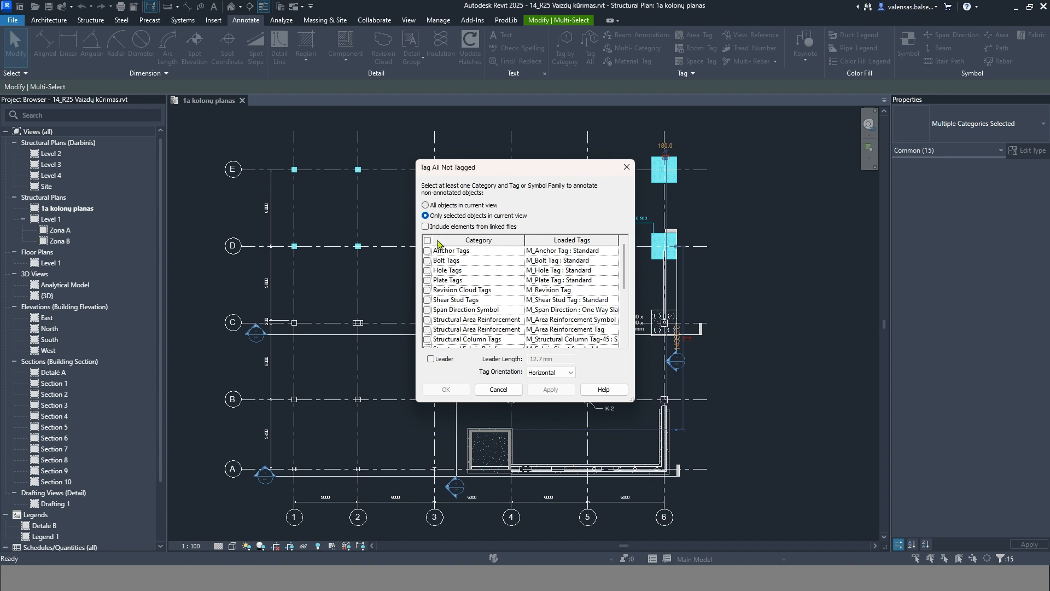
Step: Tag the selected elements with Structural Column Tags and Structural Foundation Tags, using leaders and Horizontal orientation
{"action": "left_click_drag", "start_coordinate": [625, 277], "coordinate": [622, 302]}
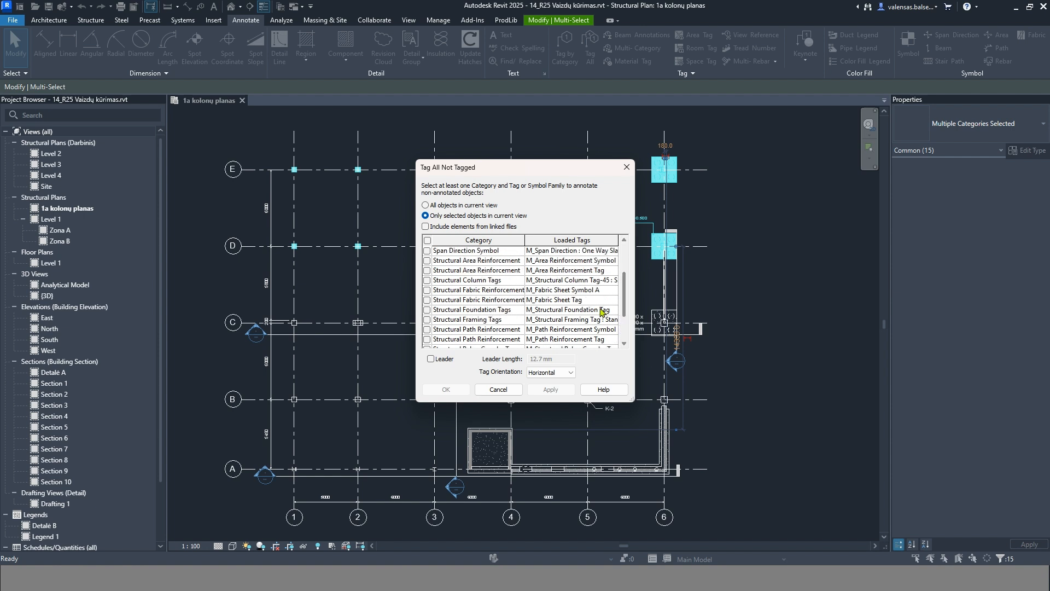
{"action": "left_click", "coordinate": [426, 281]}
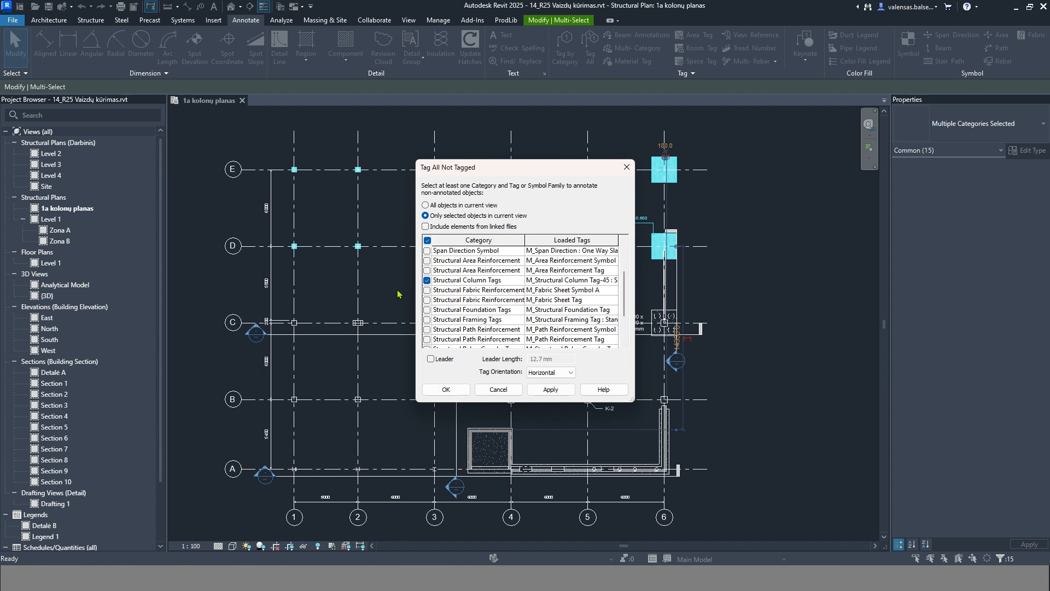
{"action": "left_click_drag", "start_coordinate": [491, 177], "coordinate": [495, 276]}
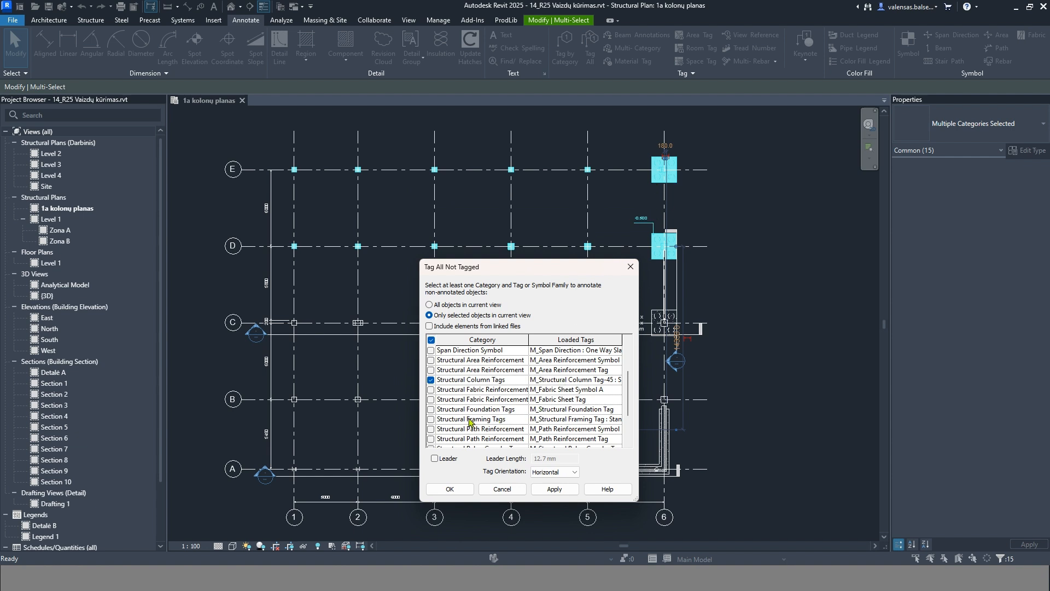
{"action": "left_click", "coordinate": [431, 410]}
{"action": "left_click", "coordinate": [546, 476]}
{"action": "left_click", "coordinate": [591, 468]}
{"action": "left_click", "coordinate": [435, 459]}
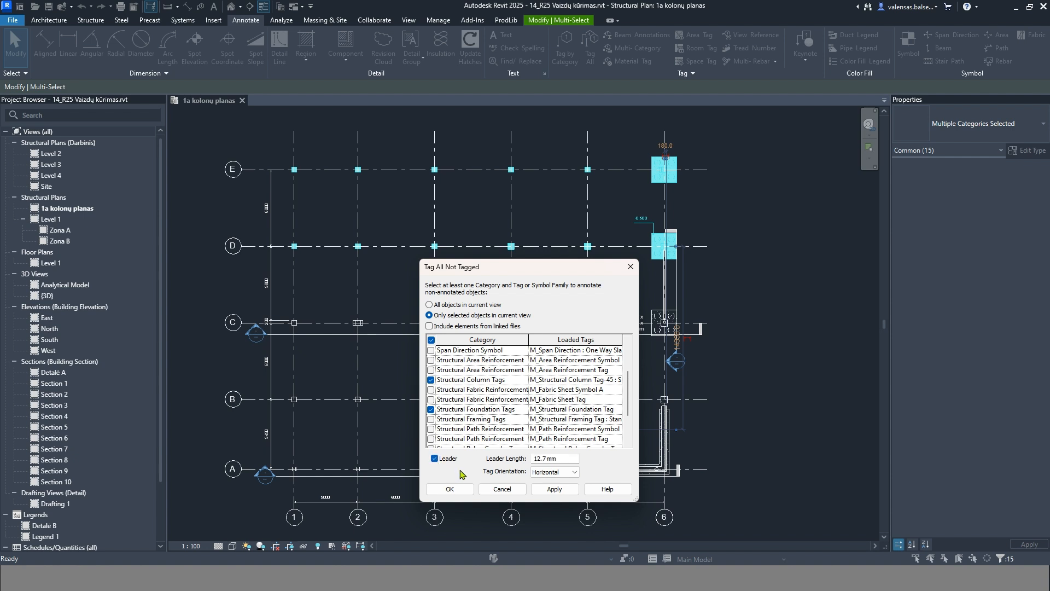
{"action": "left_click_drag", "start_coordinate": [559, 459], "coordinate": [528, 478]}
{"action": "left_click", "coordinate": [450, 489]}
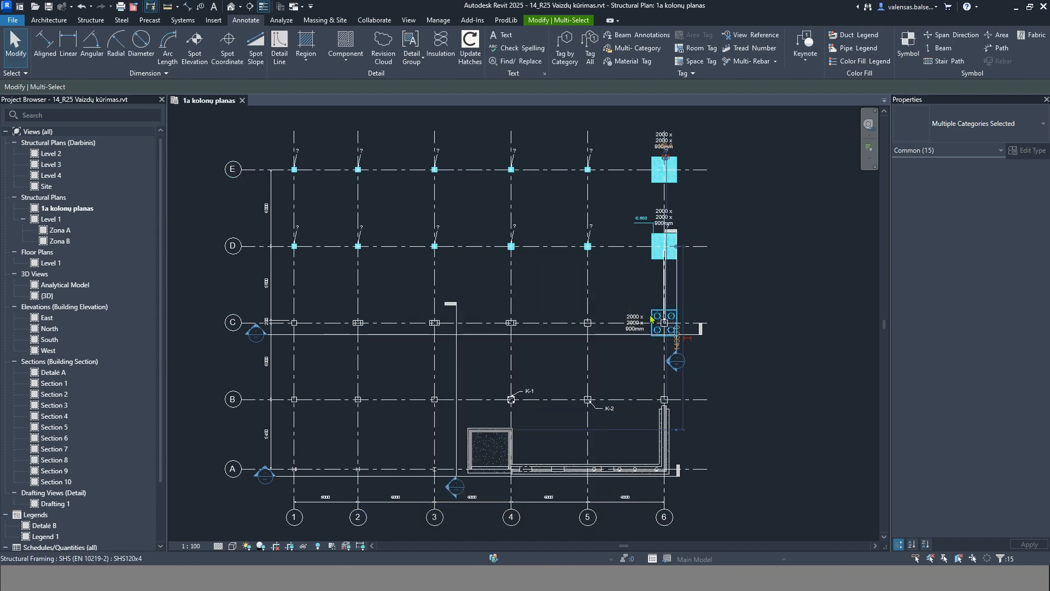
{"action": "left_click", "coordinate": [448, 219]}
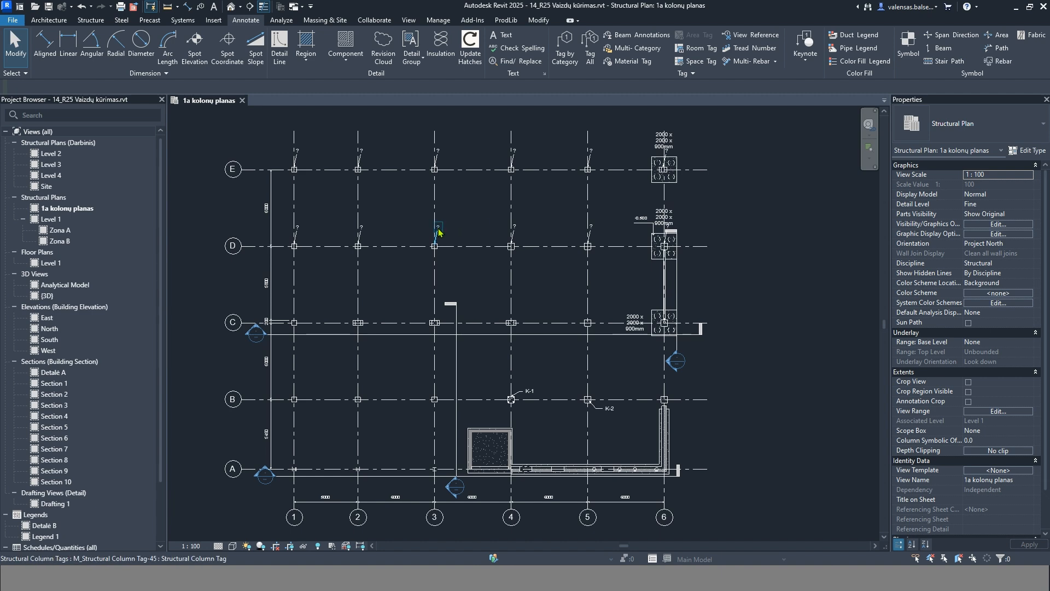
Step: Select all instances of the structural column tag and move them together to the lower right of their columns
{"action": "left_click", "coordinate": [436, 230]}
{"action": "scroll", "coordinate": [458, 179], "scroll_direction": "up", "scroll_amount": 3}
{"action": "scroll", "coordinate": [457, 339], "scroll_direction": "down", "scroll_amount": 2}
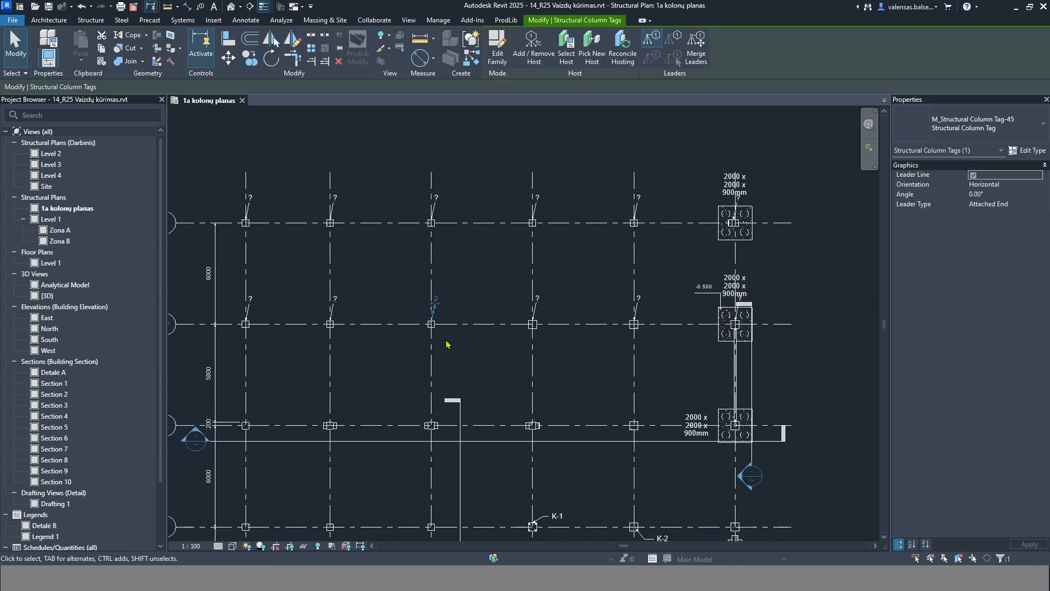
{"action": "key", "text": "s"}
{"action": "key", "text": "a"}
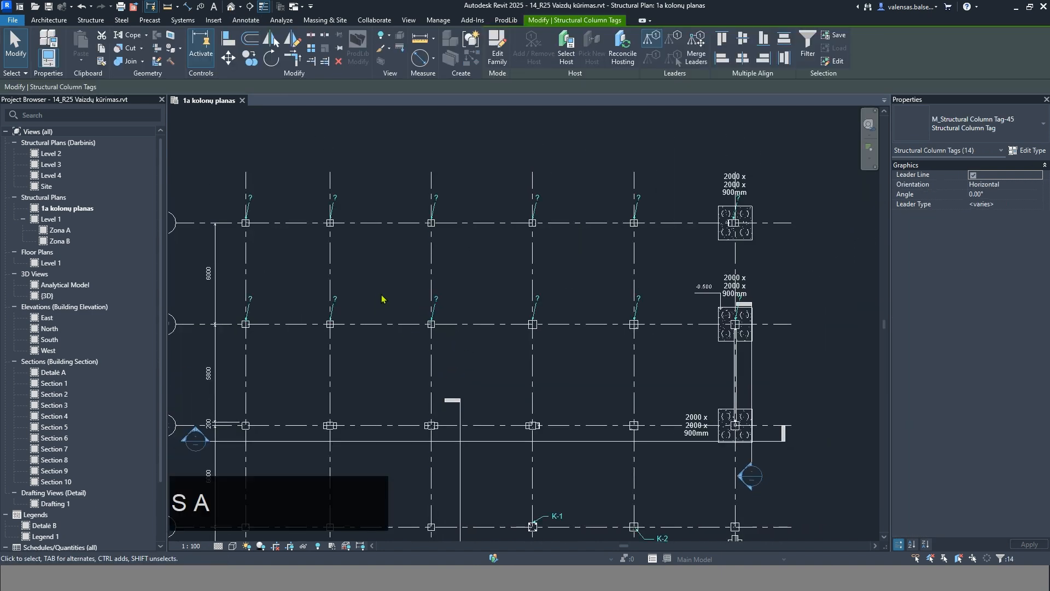
{"action": "left_click_drag", "start_coordinate": [438, 298], "coordinate": [450, 344]}
{"action": "scroll", "coordinate": [497, 260], "scroll_direction": "down", "scroll_amount": 2}
{"action": "scroll", "coordinate": [540, 430], "scroll_direction": "up", "scroll_amount": 1}
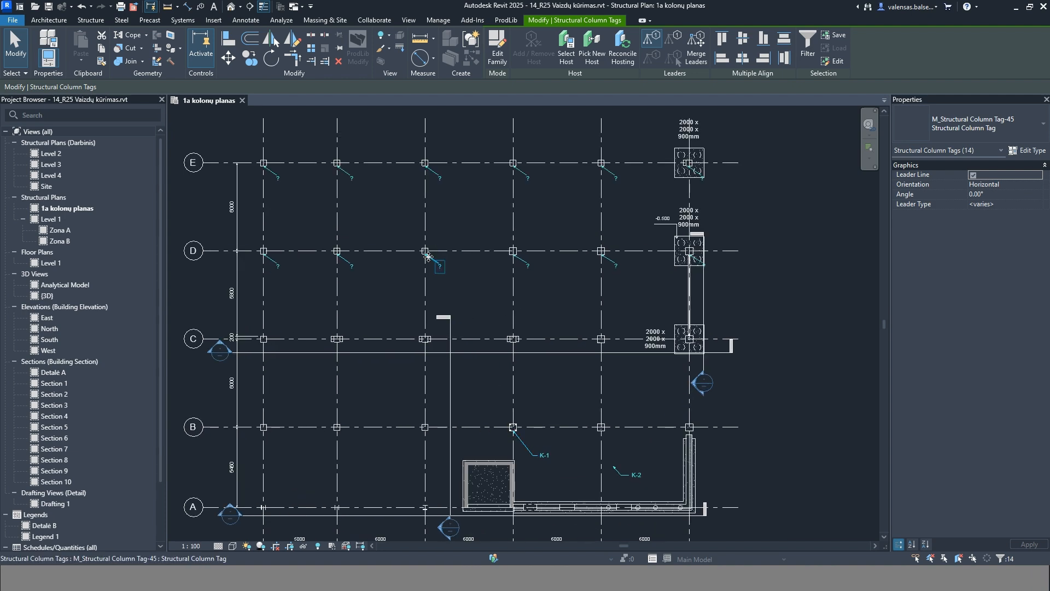
Step: Check the K-2 tag's leader type choices and undo the group move of the column tags
{"action": "left_click", "coordinate": [648, 483]}
{"action": "left_click", "coordinate": [634, 474]}
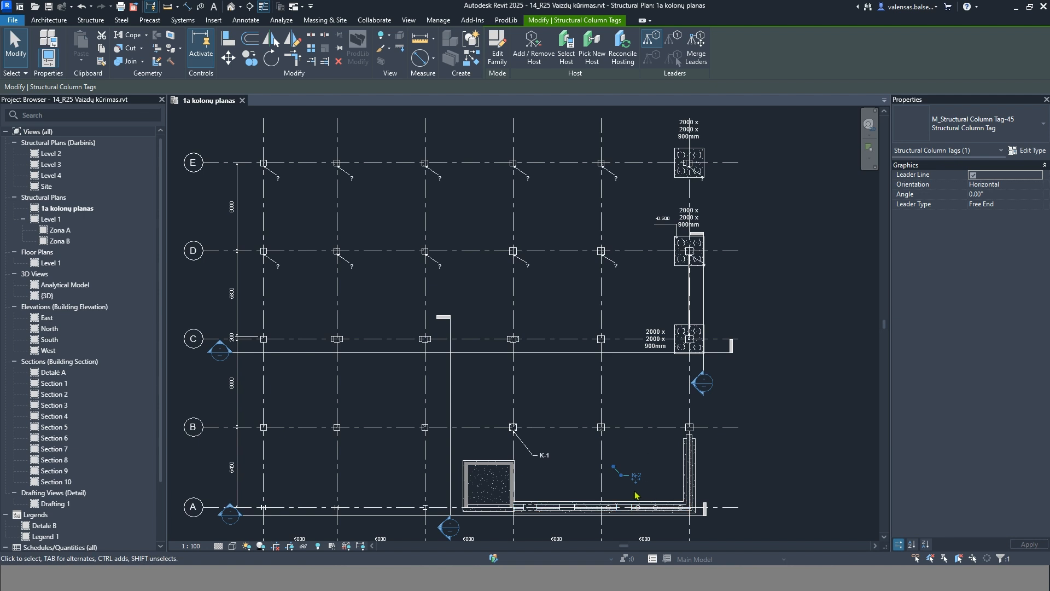
{"action": "left_click", "coordinate": [1009, 204]}
{"action": "key", "text": "ctrl+z"}
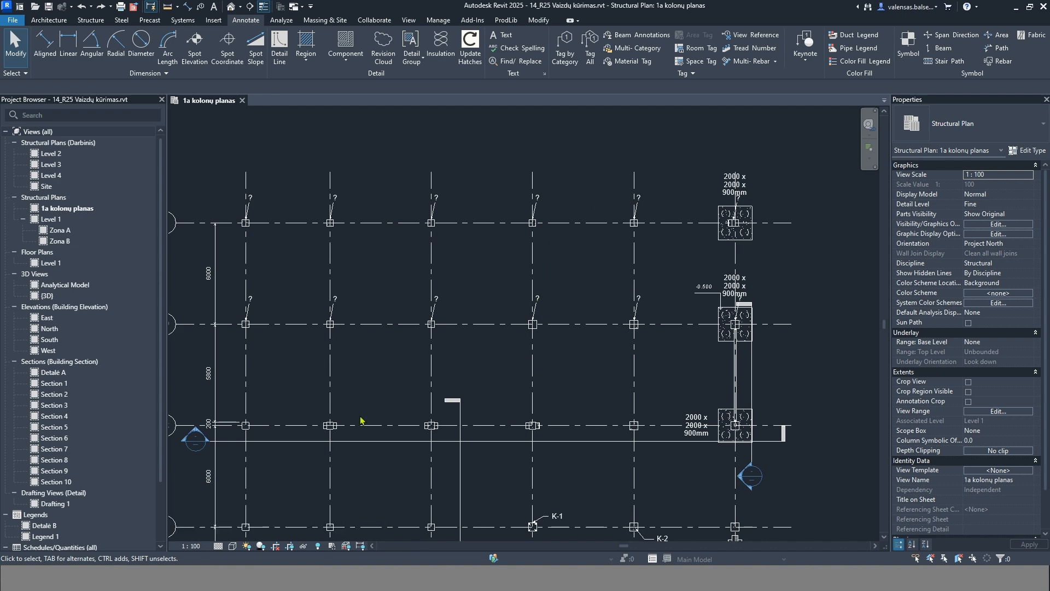
{"action": "scroll", "coordinate": [524, 435], "scroll_direction": "up", "scroll_amount": 2}
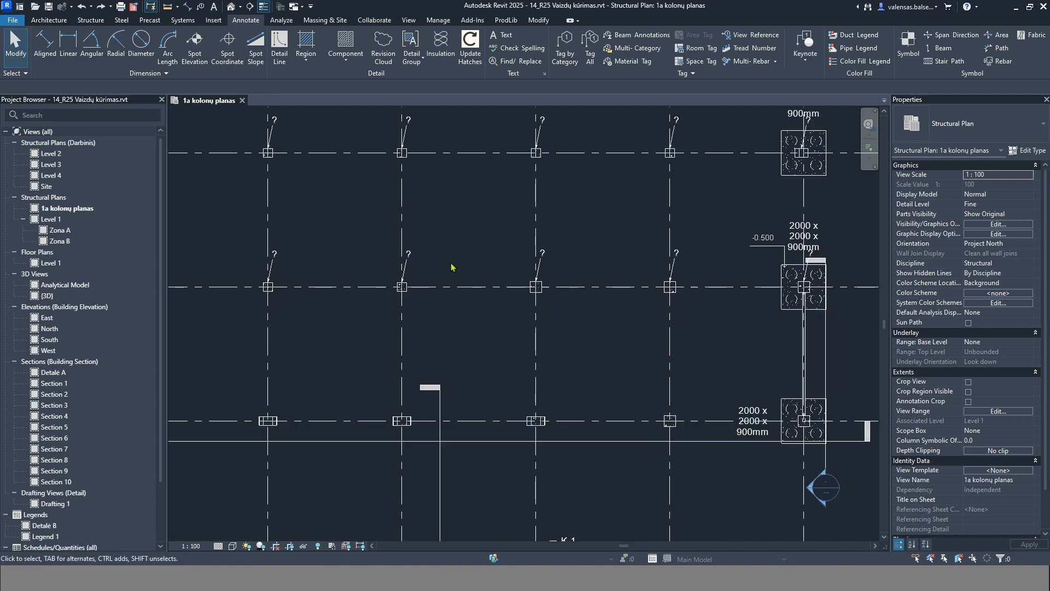
{"action": "left_click", "coordinate": [416, 258]}
{"action": "scroll", "coordinate": [417, 261], "scroll_direction": "up", "scroll_amount": 2}
{"action": "scroll", "coordinate": [429, 277], "scroll_direction": "down", "scroll_amount": 3, "text": "ctrl"}
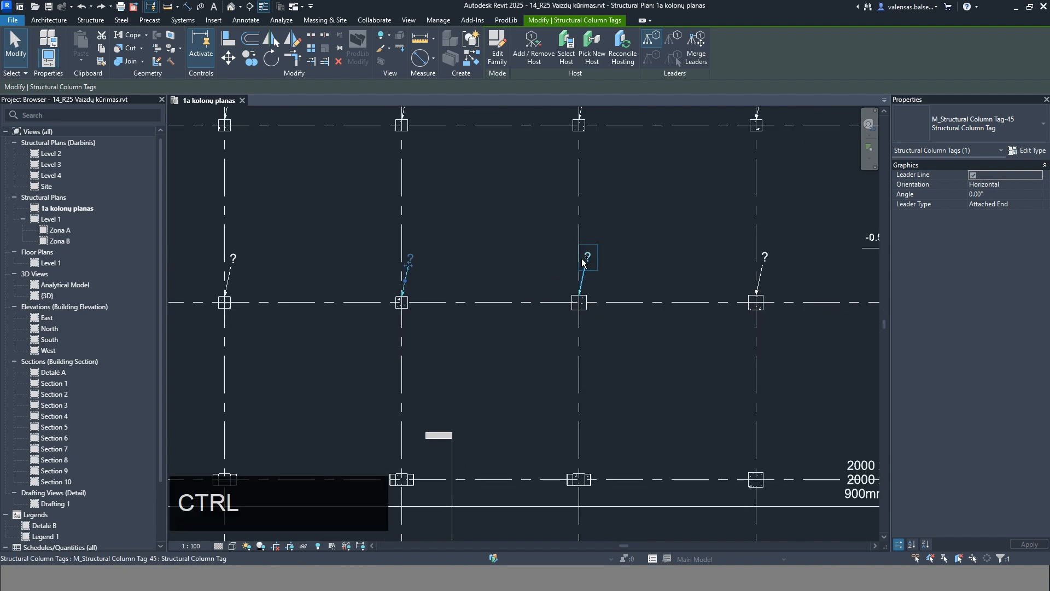
{"action": "scroll", "coordinate": [509, 244], "scroll_direction": "down", "scroll_amount": 3, "text": "ctrl"}
Step: Copy the K-2 column tag with Multiple enabled to the grid C columns at grids 5 and 4
{"action": "left_click", "coordinate": [601, 326]}
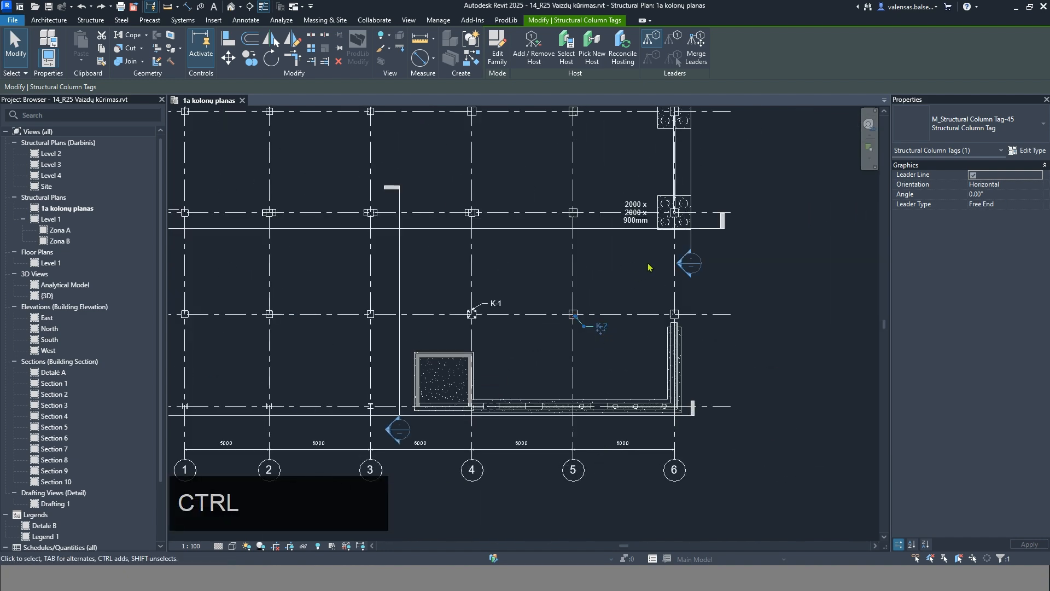
{"action": "scroll", "coordinate": [649, 262], "scroll_direction": "up", "scroll_amount": 2}
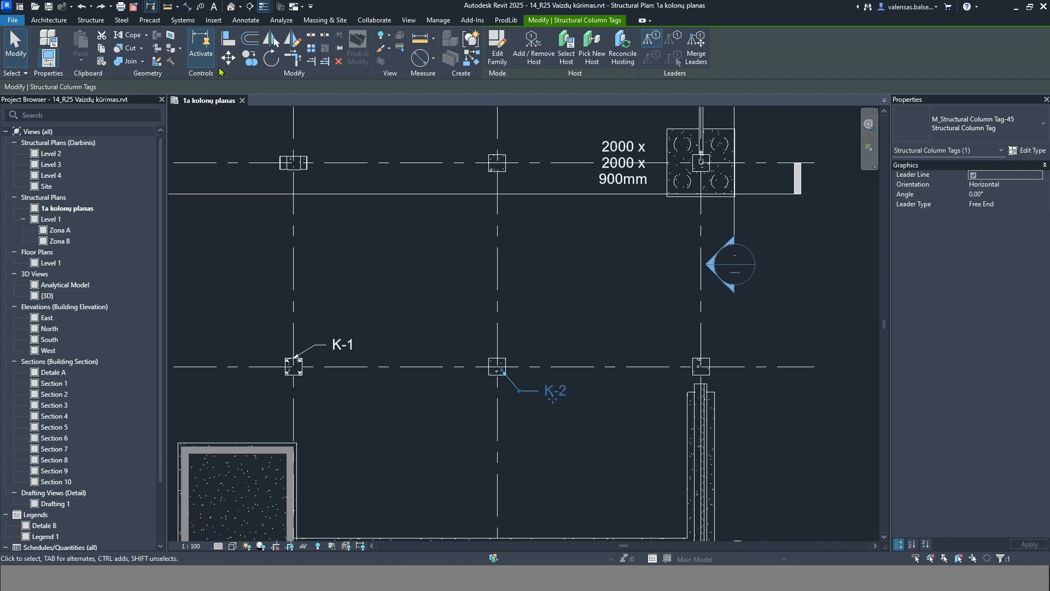
{"action": "left_click", "coordinate": [250, 58]}
{"action": "left_click", "coordinate": [497, 366]}
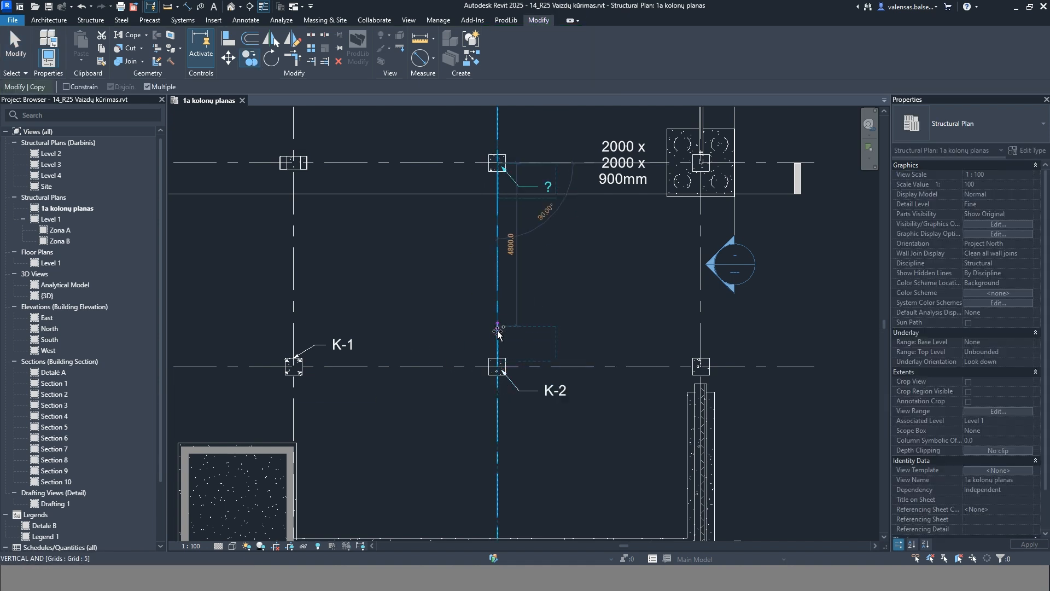
{"action": "scroll", "coordinate": [500, 329], "scroll_direction": "down", "scroll_amount": 3}
{"action": "scroll", "coordinate": [509, 335], "scroll_direction": "up", "scroll_amount": 2}
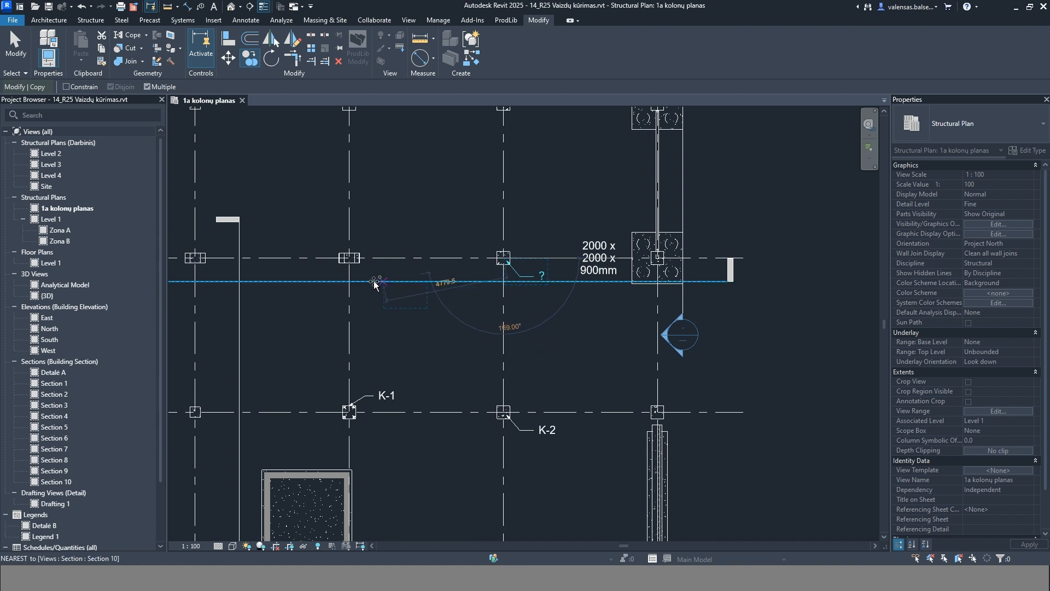
{"action": "scroll", "coordinate": [372, 281], "scroll_direction": "up", "scroll_amount": 1}
{"action": "key", "text": "ctrl+Escape"}
{"action": "key", "text": "Escape"}
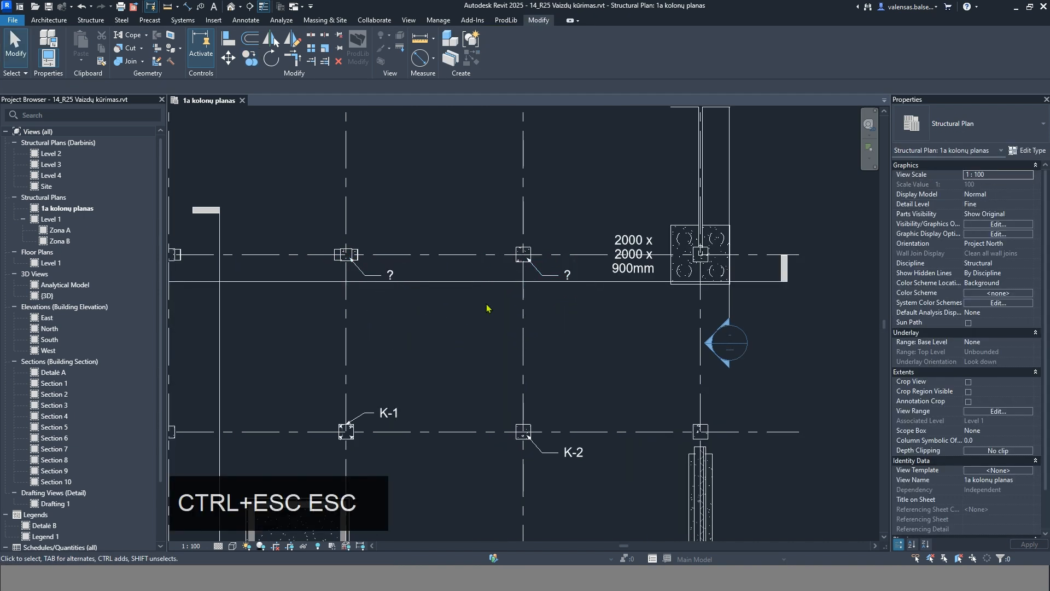
Step: Set the Mark of the corbelled column at grids C and 4 to K-3
{"action": "left_click", "coordinate": [390, 276]}
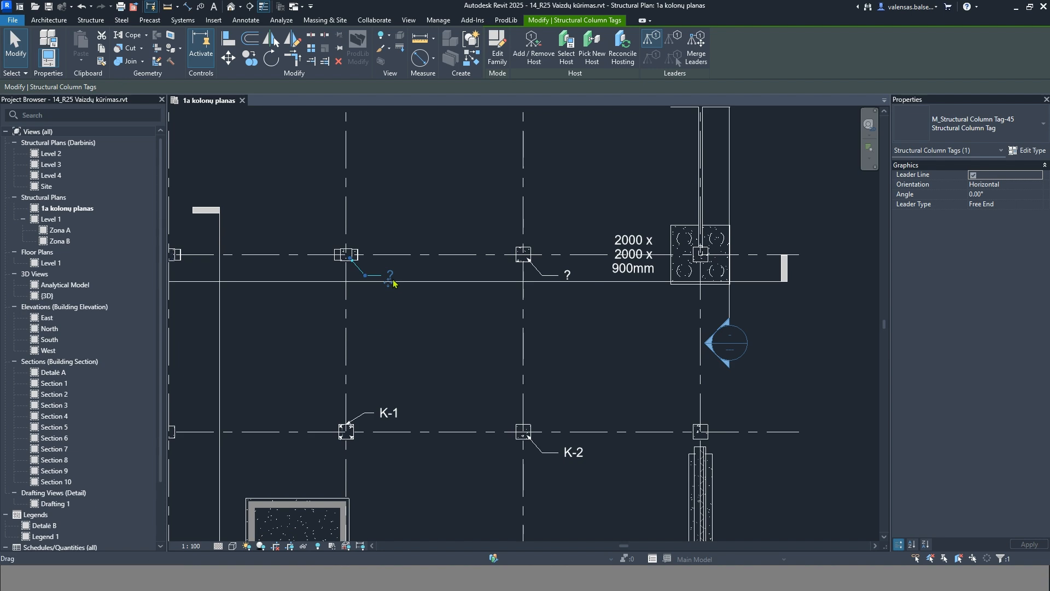
{"action": "left_click", "coordinate": [350, 253]}
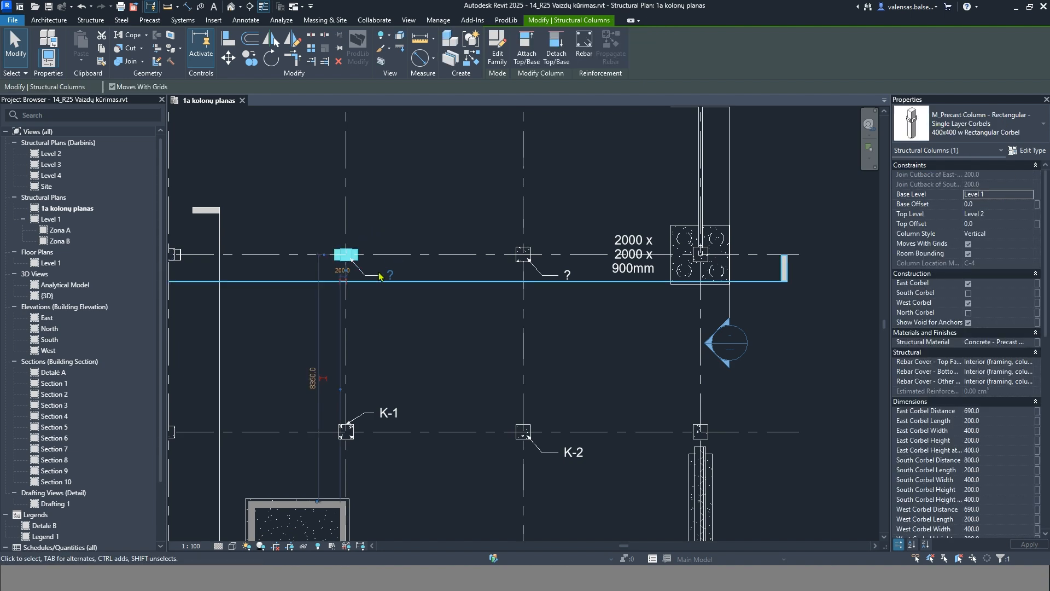
{"action": "scroll", "coordinate": [988, 436], "scroll_direction": "down", "scroll_amount": 5}
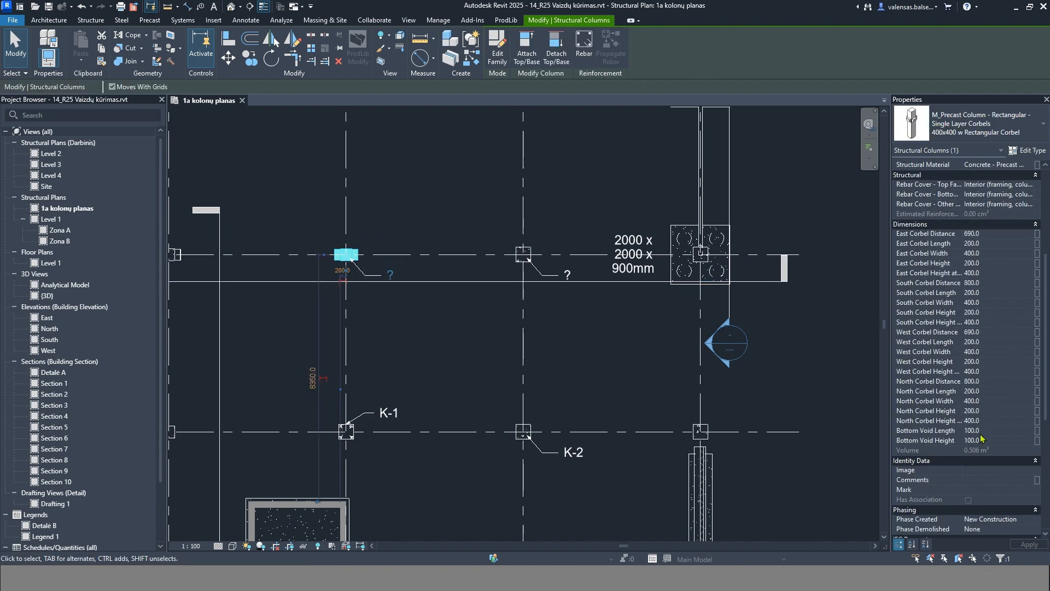
{"action": "scroll", "coordinate": [983, 440], "scroll_direction": "down", "scroll_amount": 3}
{"action": "left_click", "coordinate": [983, 389]}
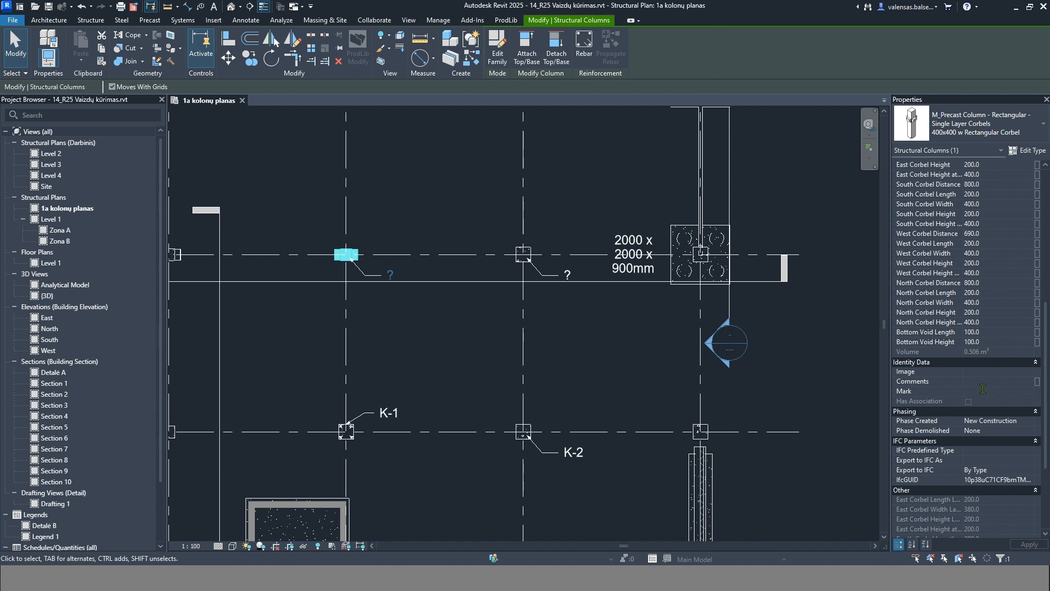
{"action": "type", "text": "K"}
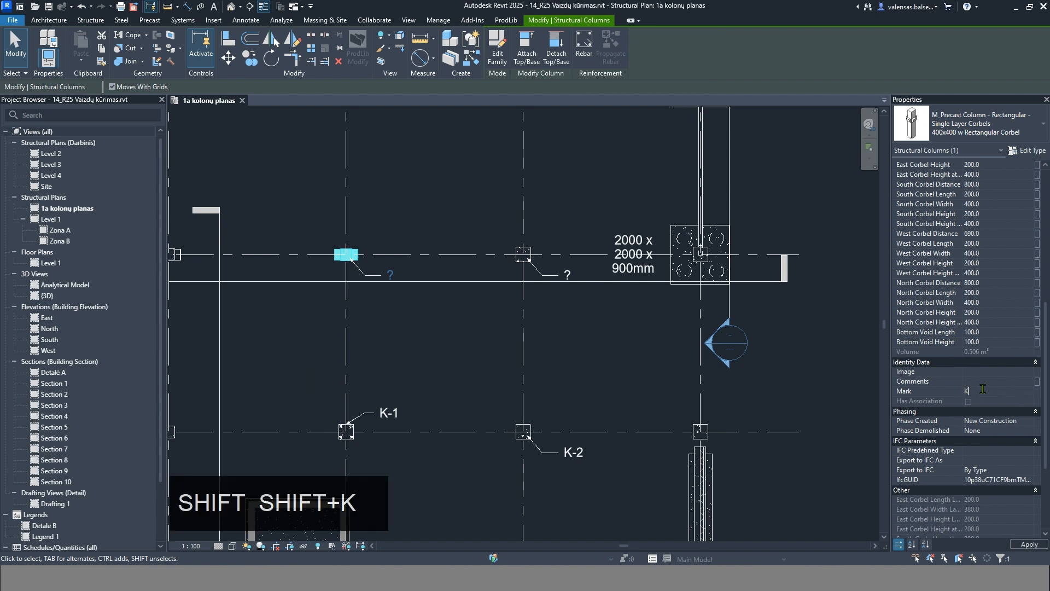
{"action": "type", "text": "-3"}
{"action": "key", "text": "Return"}
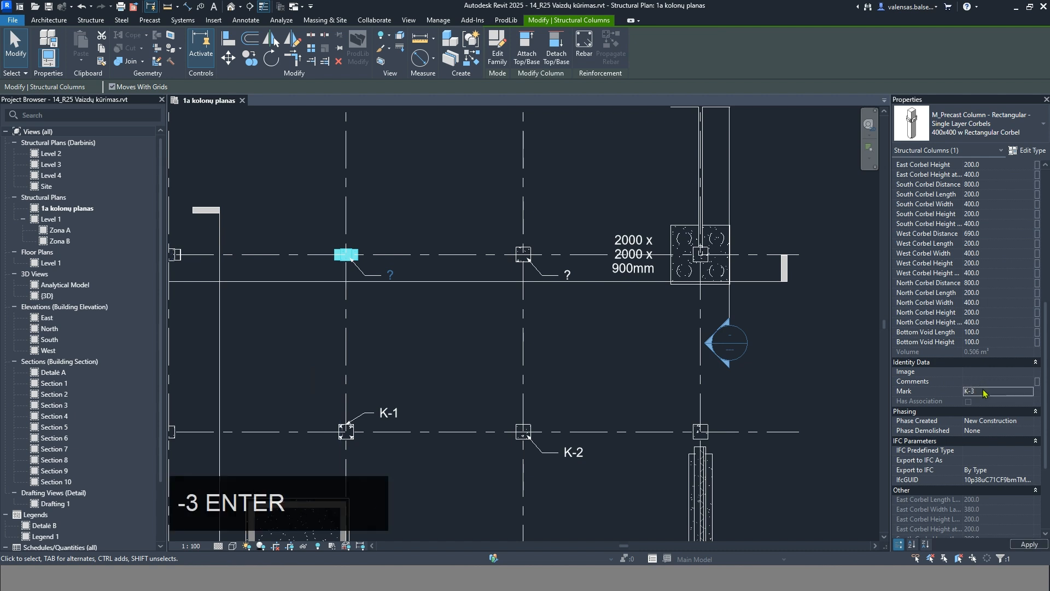
{"action": "left_click", "coordinate": [416, 348]}
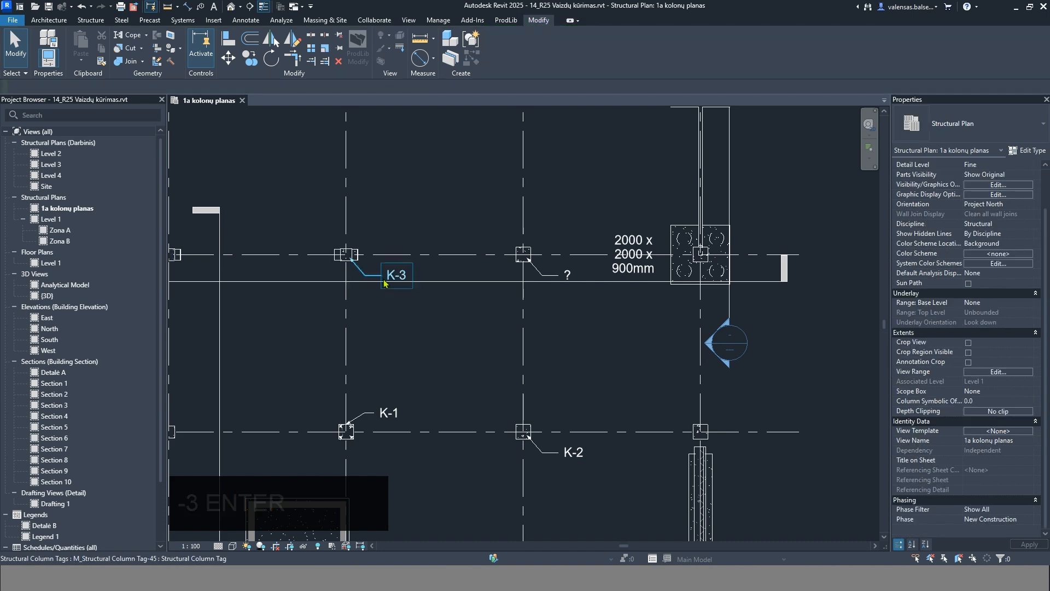
Step: Try to start a Multi-Category tag, declining to load a tag family
{"action": "scroll", "coordinate": [471, 347], "scroll_direction": "down", "scroll_amount": 5}
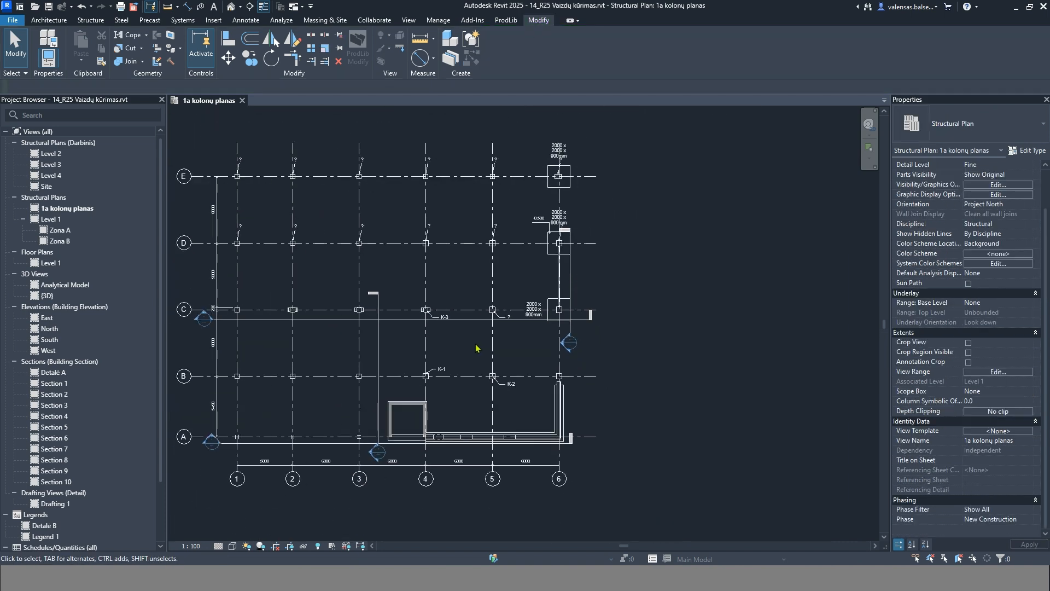
{"action": "left_click", "coordinate": [244, 20]}
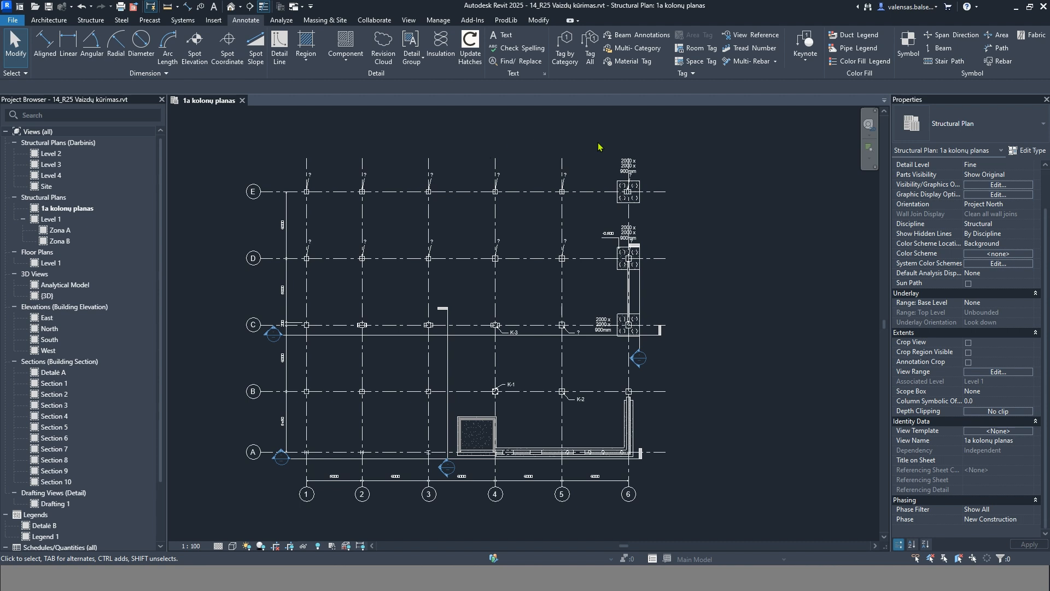
{"action": "left_click", "coordinate": [637, 49]}
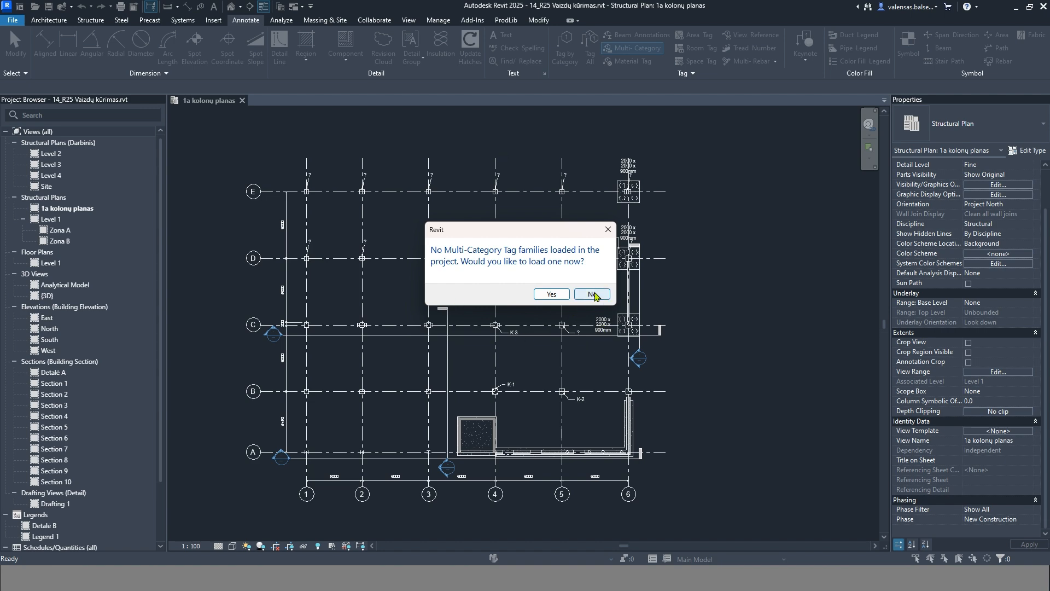
{"action": "left_click", "coordinate": [593, 295]}
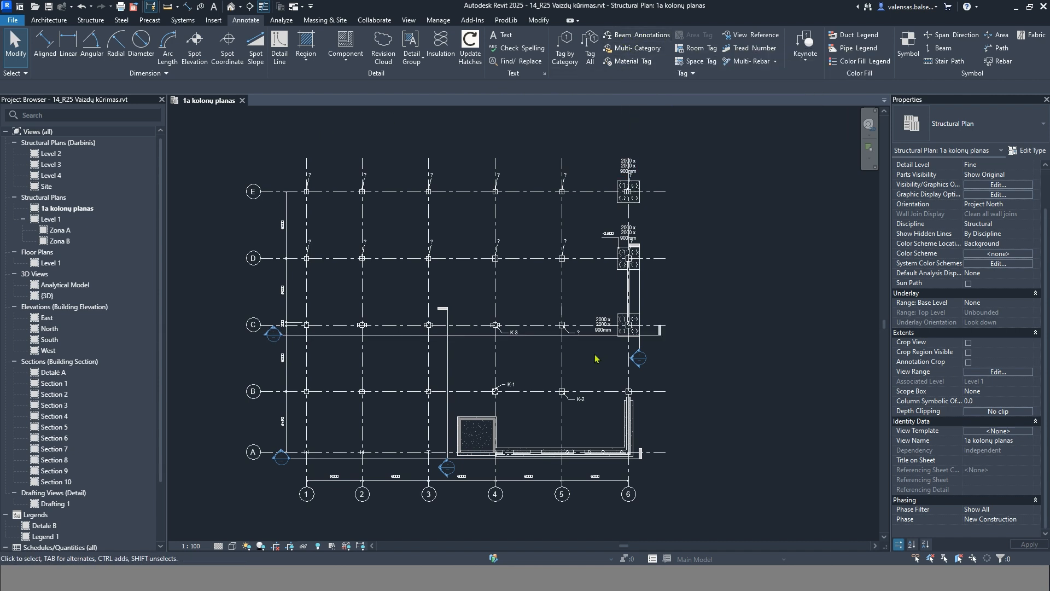
Step: Open the Level 2 structural plan and place beam annotations on all its beams, keeping the default tag types and placement settings
{"action": "double_click", "coordinate": [52, 154]}
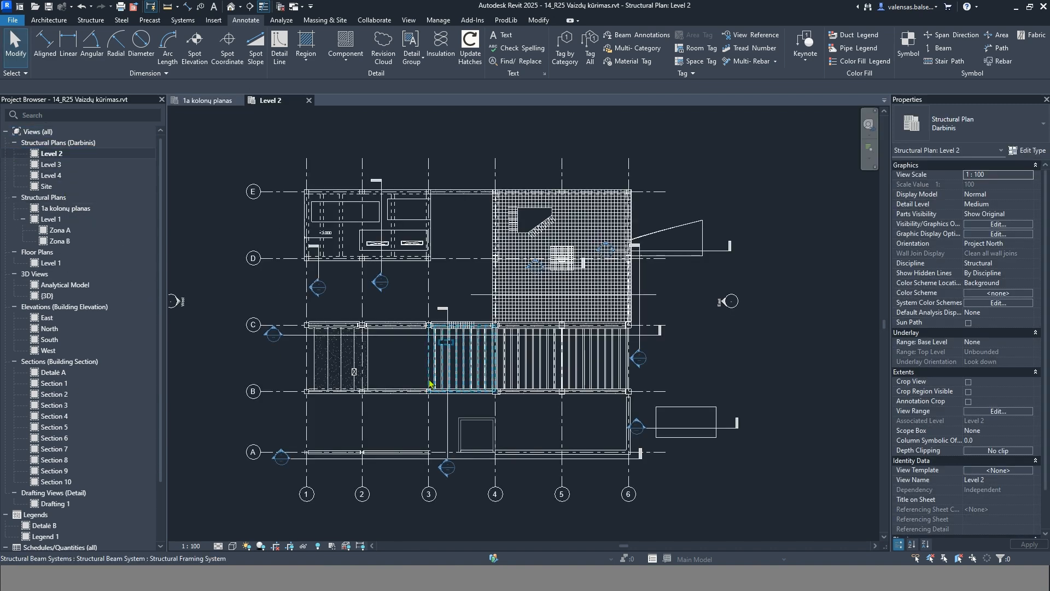
{"action": "left_click", "coordinate": [637, 35]}
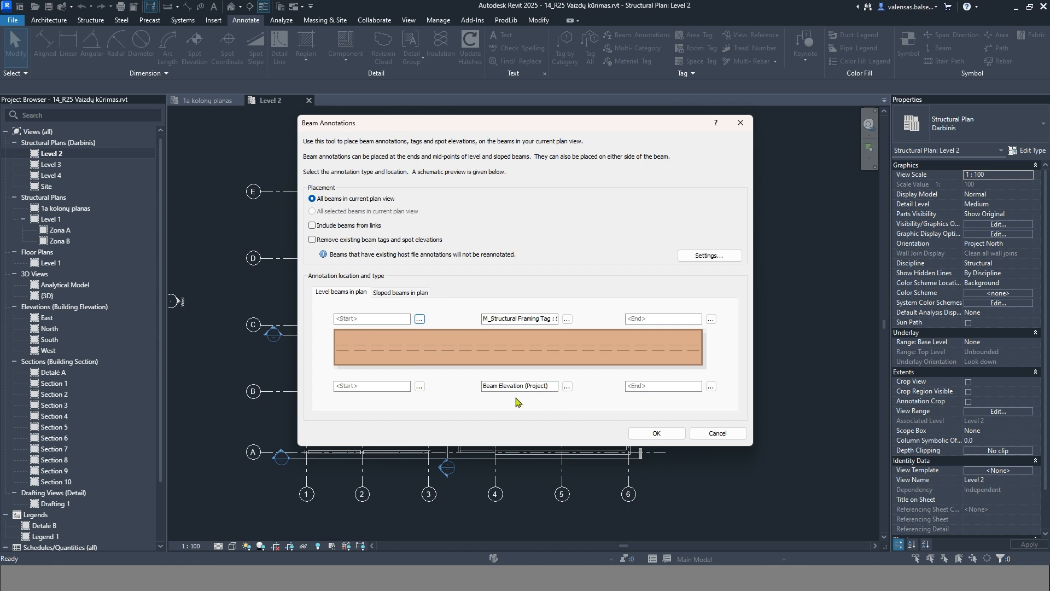
{"action": "left_click", "coordinate": [709, 256]}
{"action": "left_click", "coordinate": [411, 294]}
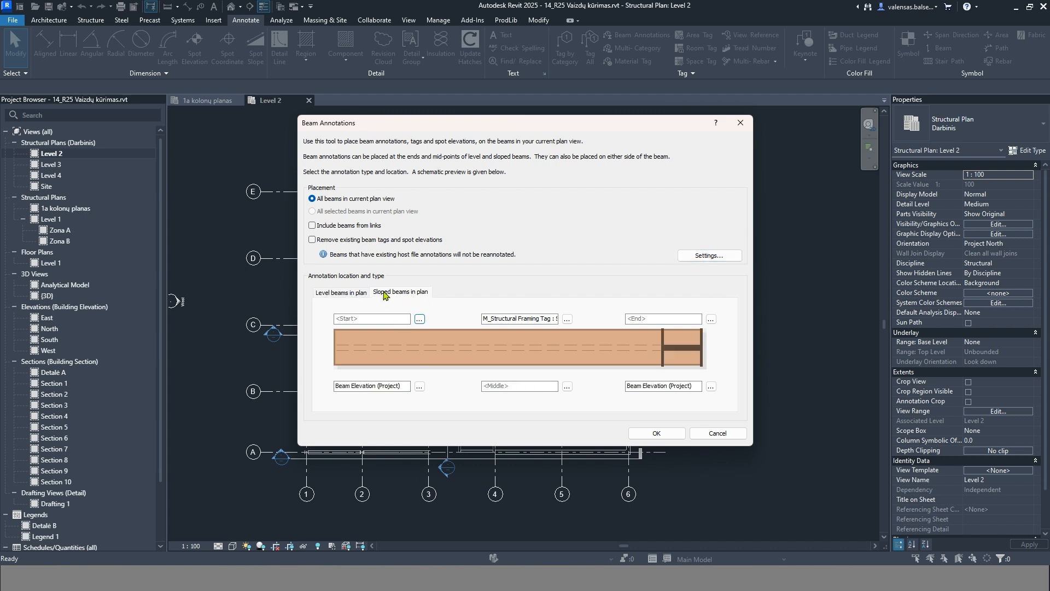
{"action": "left_click", "coordinate": [355, 293]}
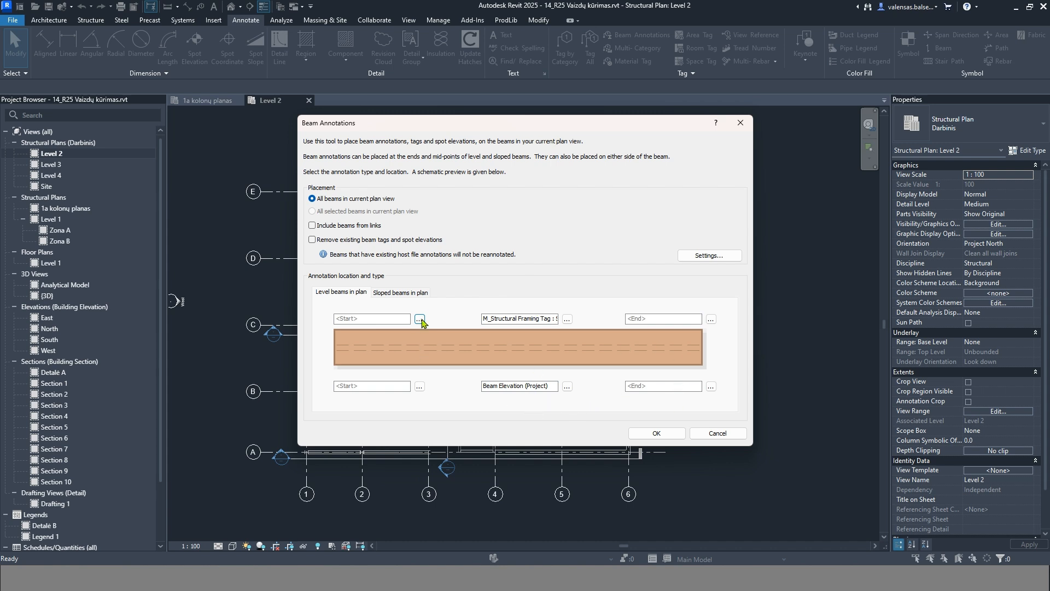
{"action": "left_click", "coordinate": [706, 255]}
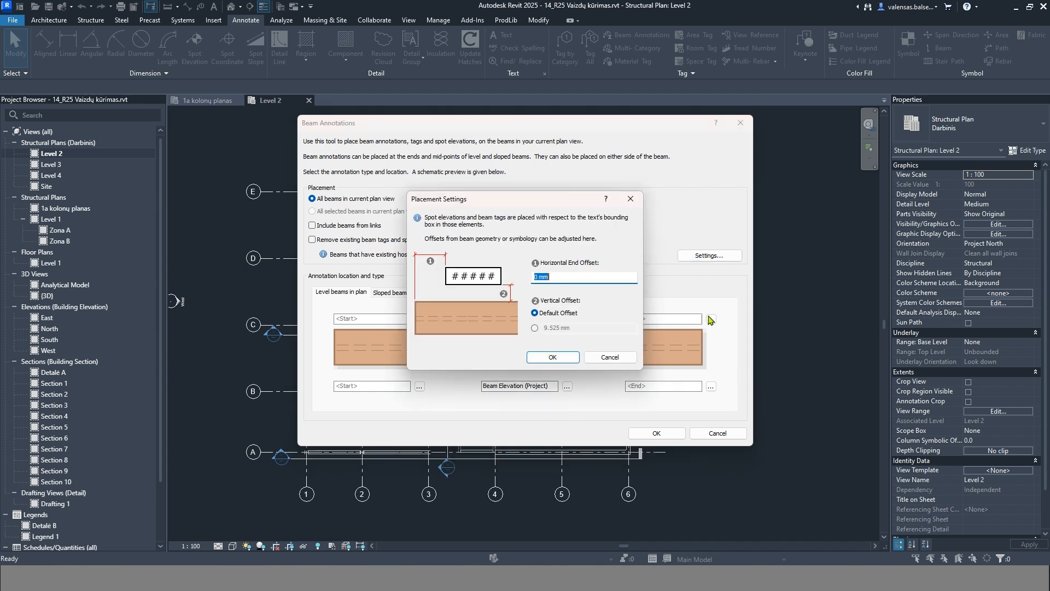
{"action": "left_click", "coordinate": [610, 356]}
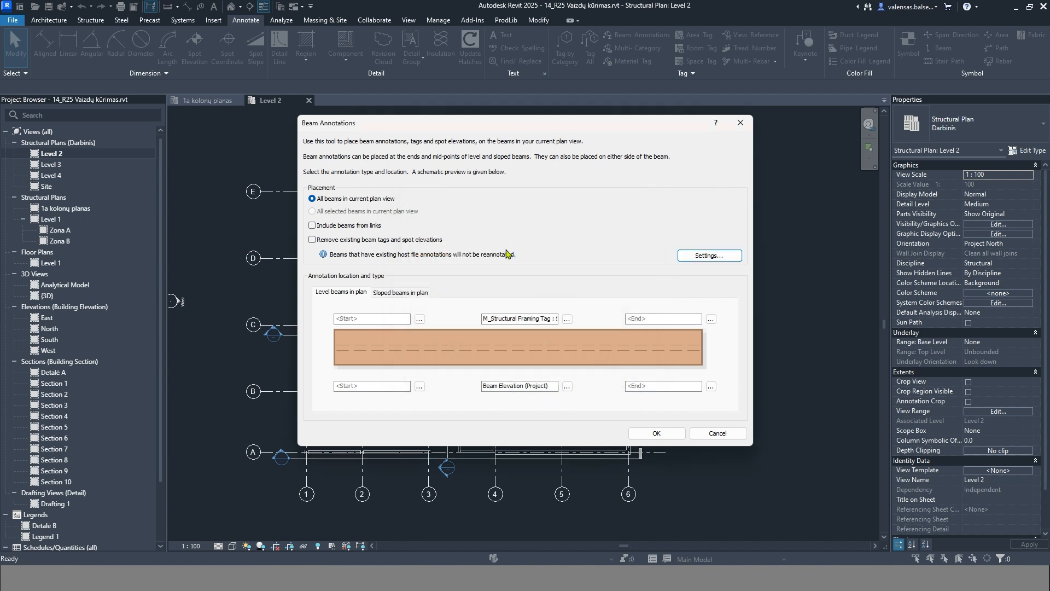
{"action": "left_click", "coordinate": [642, 431]}
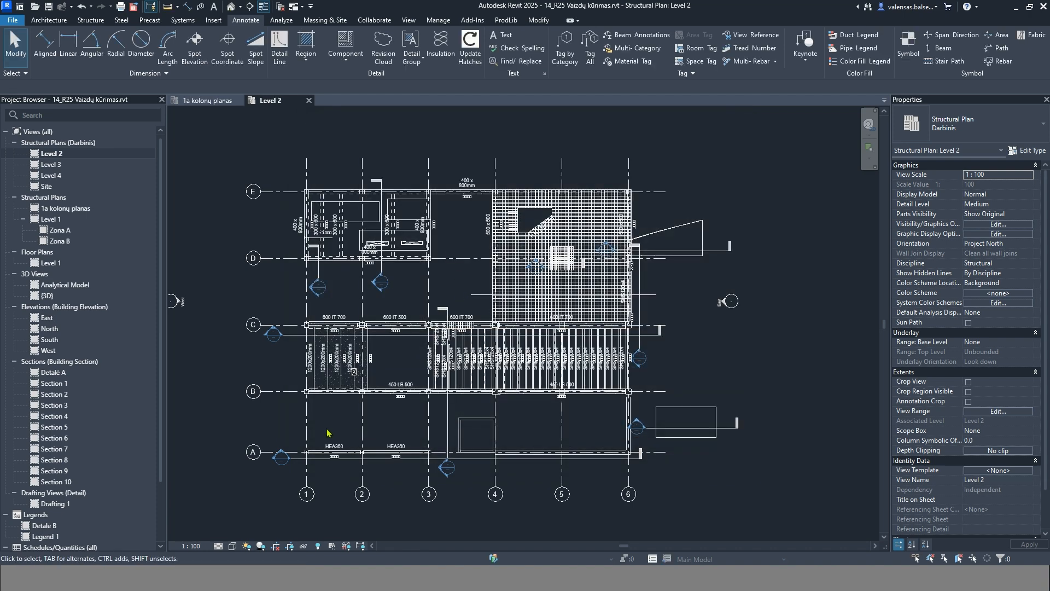
Step: Inspect the beam tags and spot elevations placed along grids A and B and across the Level 2 plan
{"action": "scroll", "coordinate": [361, 492], "scroll_direction": "up", "scroll_amount": 4}
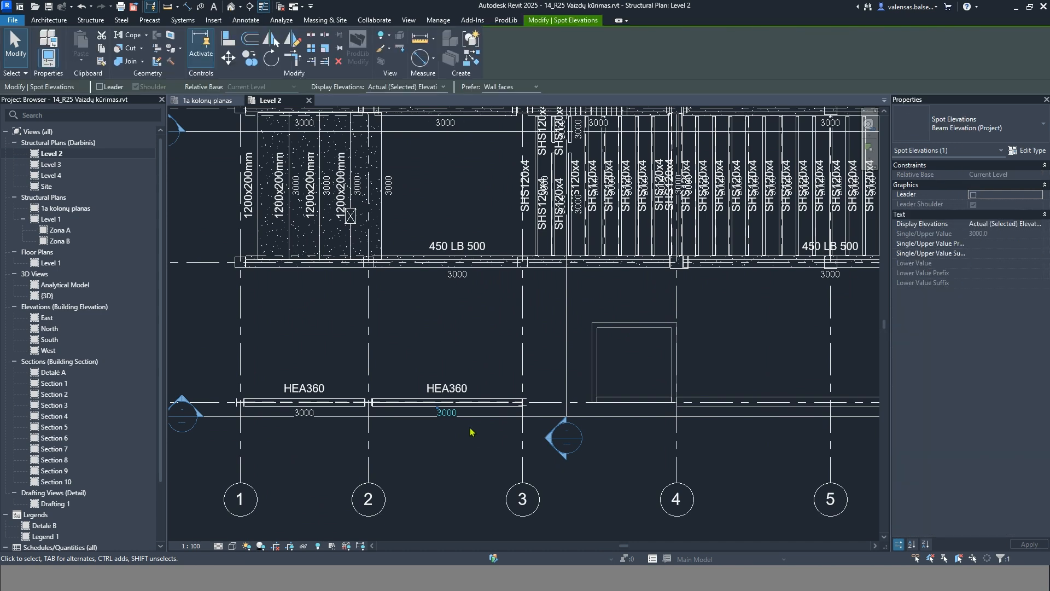
{"action": "key", "text": "Escape"}
{"action": "left_click", "coordinate": [456, 245]}
{"action": "key", "text": "Escape"}
{"action": "scroll", "coordinate": [416, 379], "scroll_direction": "down", "scroll_amount": 3}
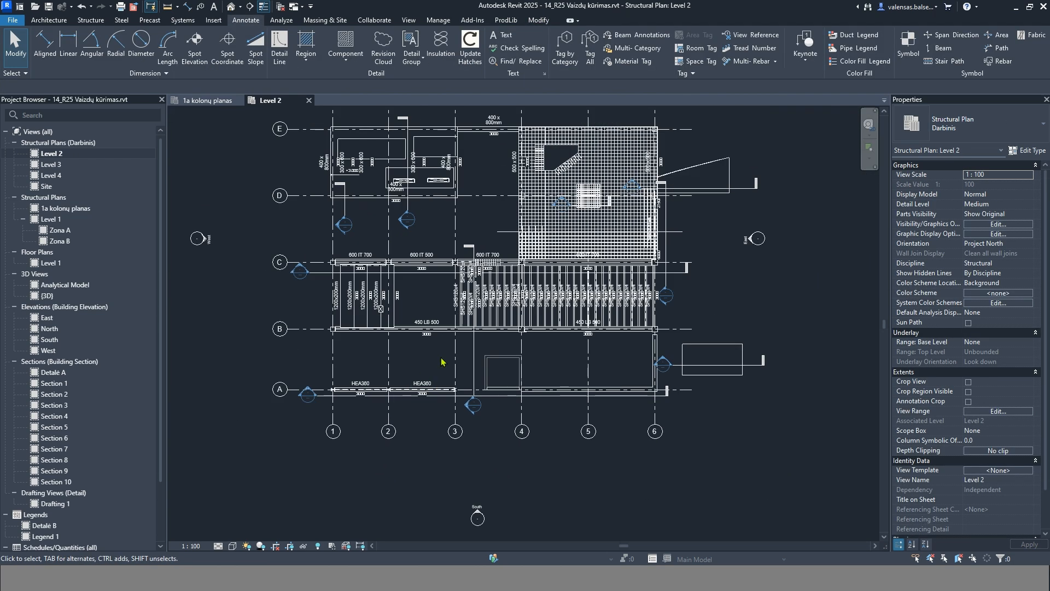
{"action": "middle_click_drag", "start_coordinate": [516, 310], "coordinate": [499, 355]}
{"action": "scroll", "coordinate": [478, 271], "scroll_direction": "up", "scroll_amount": 1}
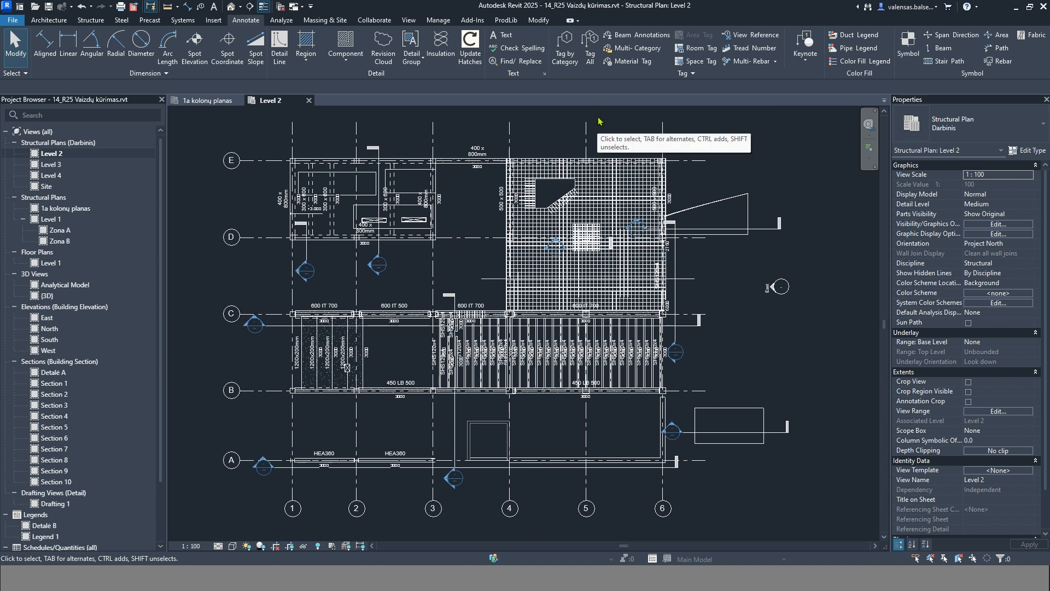
Step: Open Section 10 from its section marker at the grid C end of the Level 2 plan
{"action": "left_click", "coordinate": [693, 74]}
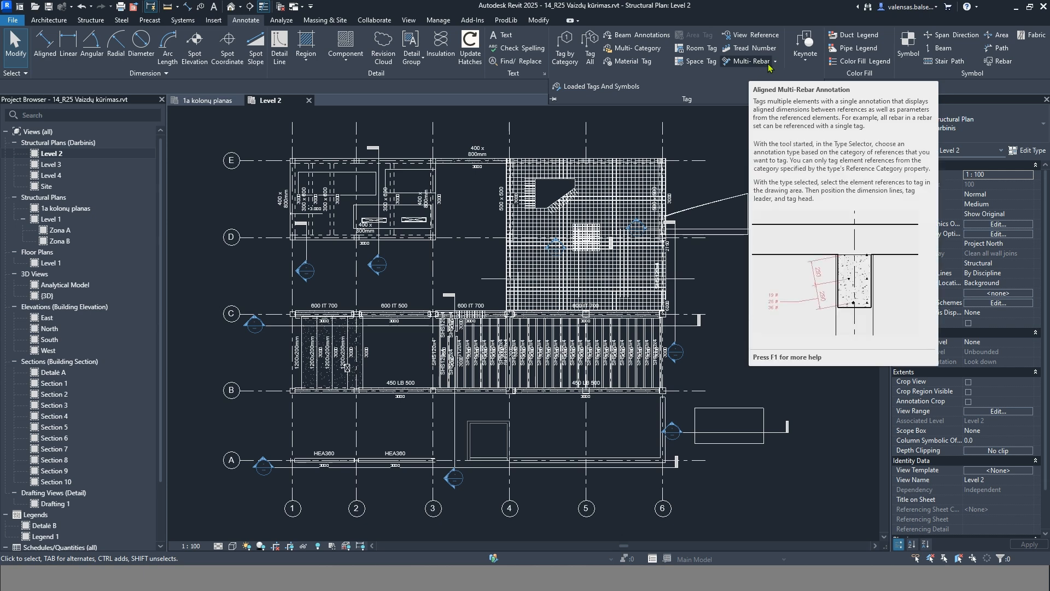
{"action": "double_click", "coordinate": [254, 325]}
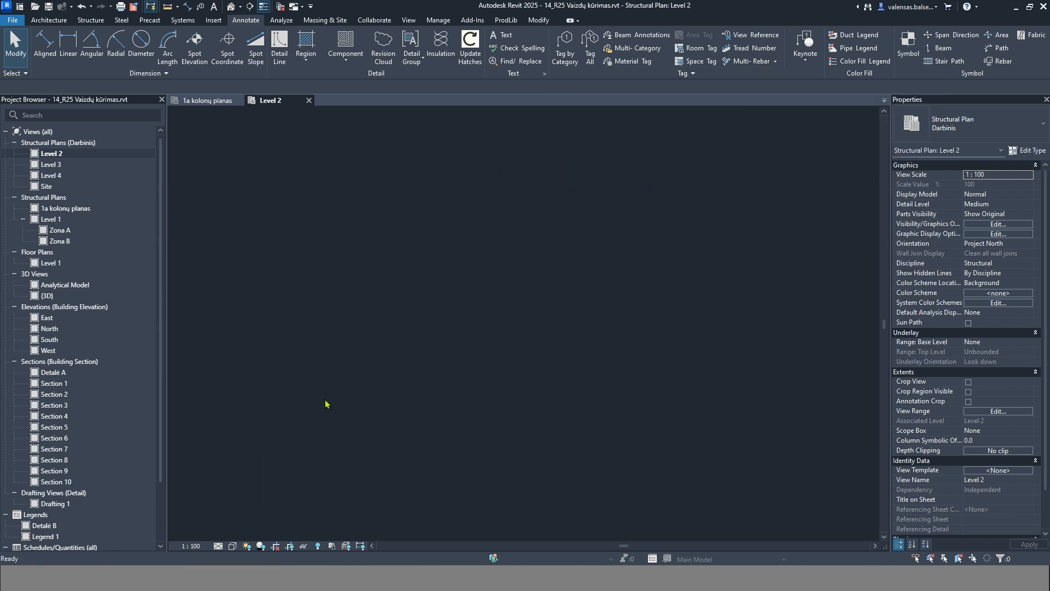
{"action": "scroll", "coordinate": [514, 421], "scroll_direction": "up", "scroll_amount": 5}
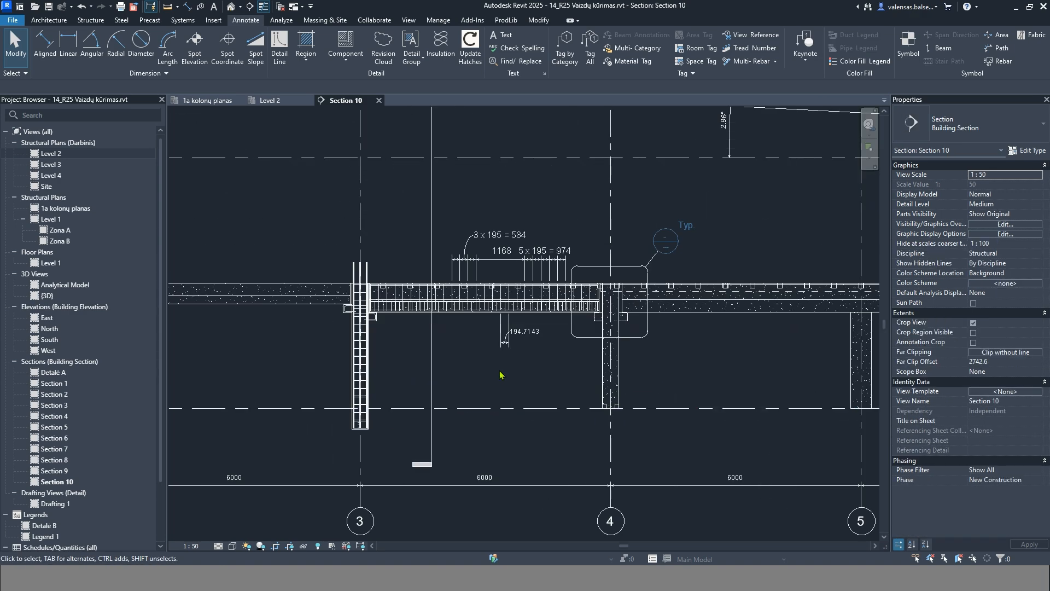
{"action": "scroll", "coordinate": [501, 372], "scroll_direction": "up", "scroll_amount": 2}
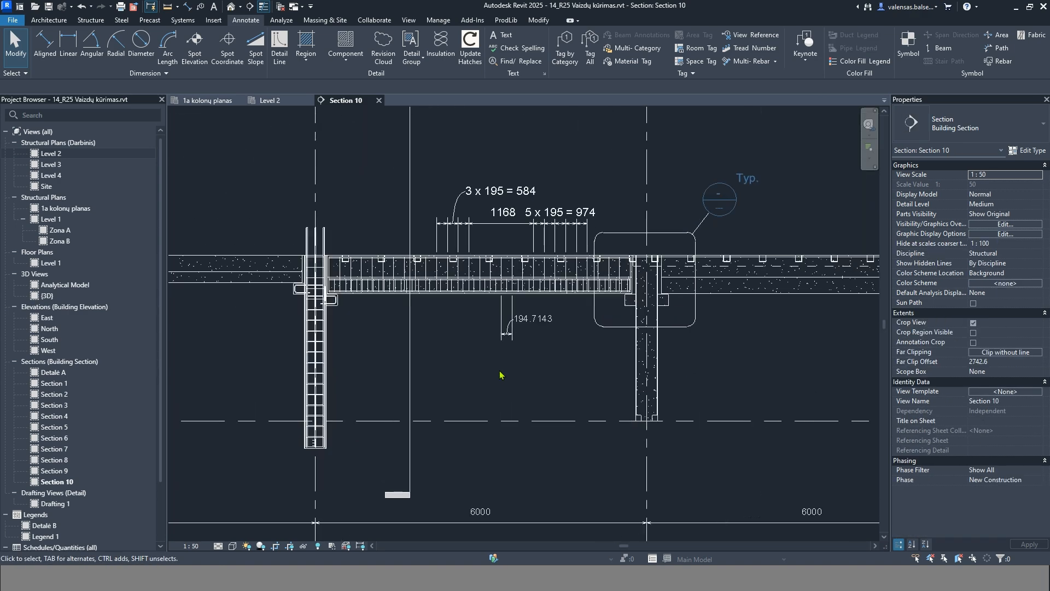
Step: Place an Aligned Multi-Rebar Annotation for the beam stirrups between grids 3 and 4, with the dimension line and tag below the beam
{"action": "left_click", "coordinate": [776, 63]}
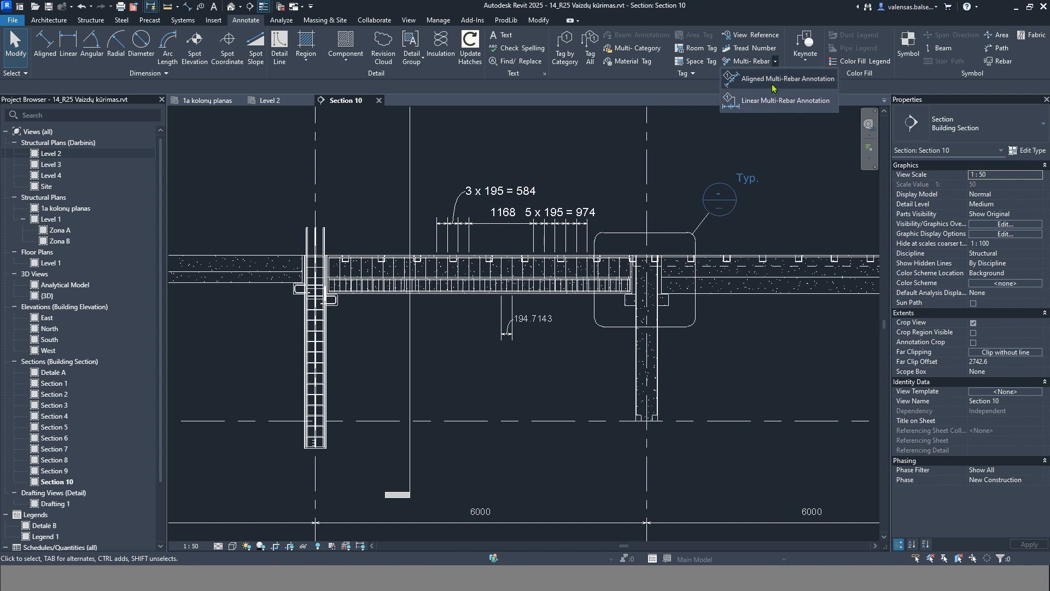
{"action": "left_click", "coordinate": [785, 79]}
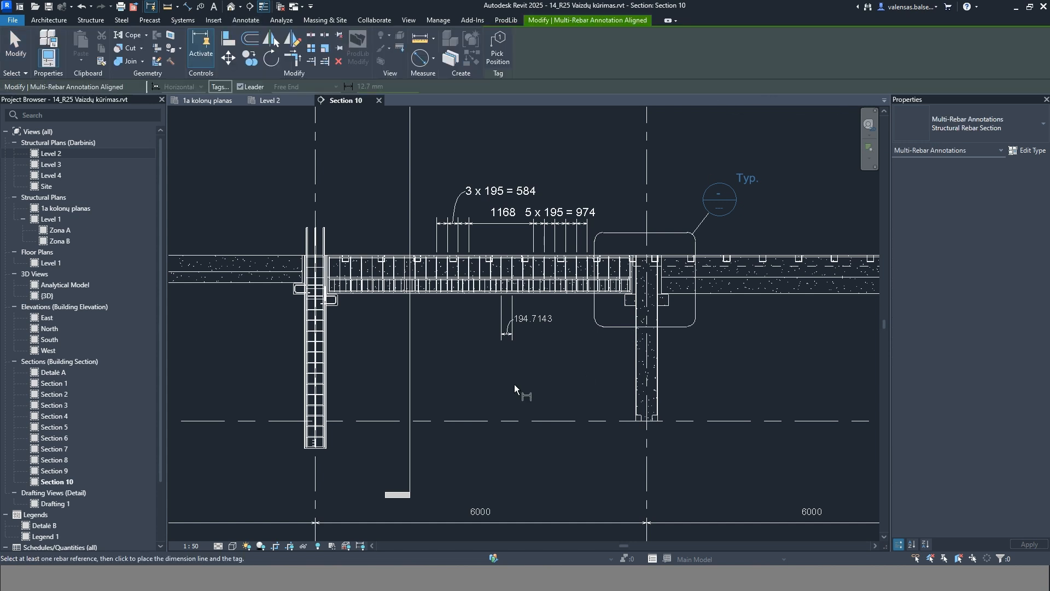
{"action": "left_click", "coordinate": [471, 273]}
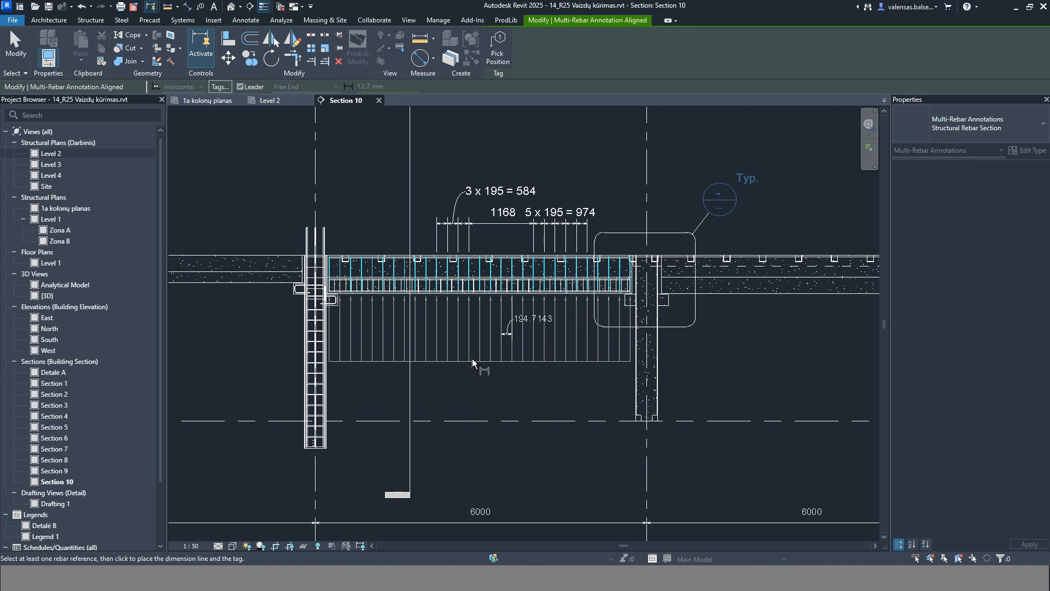
{"action": "left_click", "coordinate": [473, 354]}
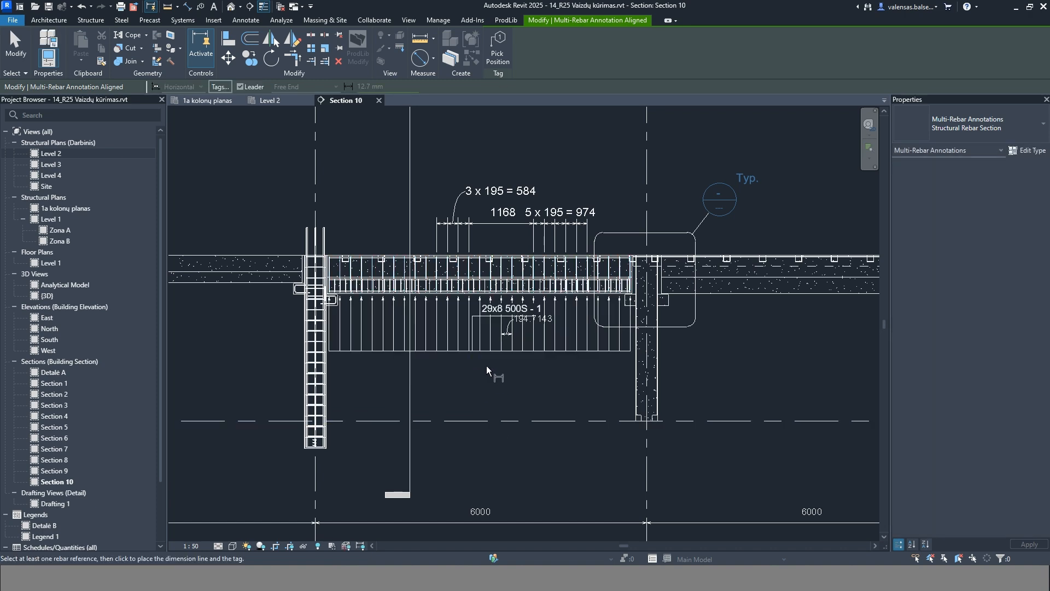
{"action": "key", "text": "Escape"}
{"action": "key", "text": "Escape"}
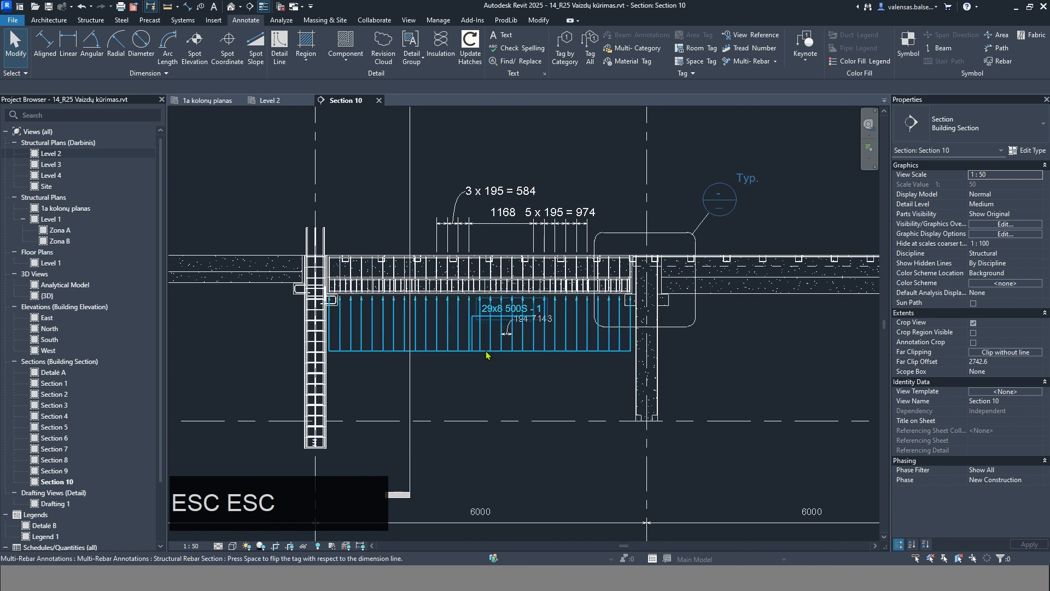
Step: Inspect the new multi-rebar annotation as a whole, and its dimension string as a separate element
{"action": "left_click", "coordinate": [486, 354]}
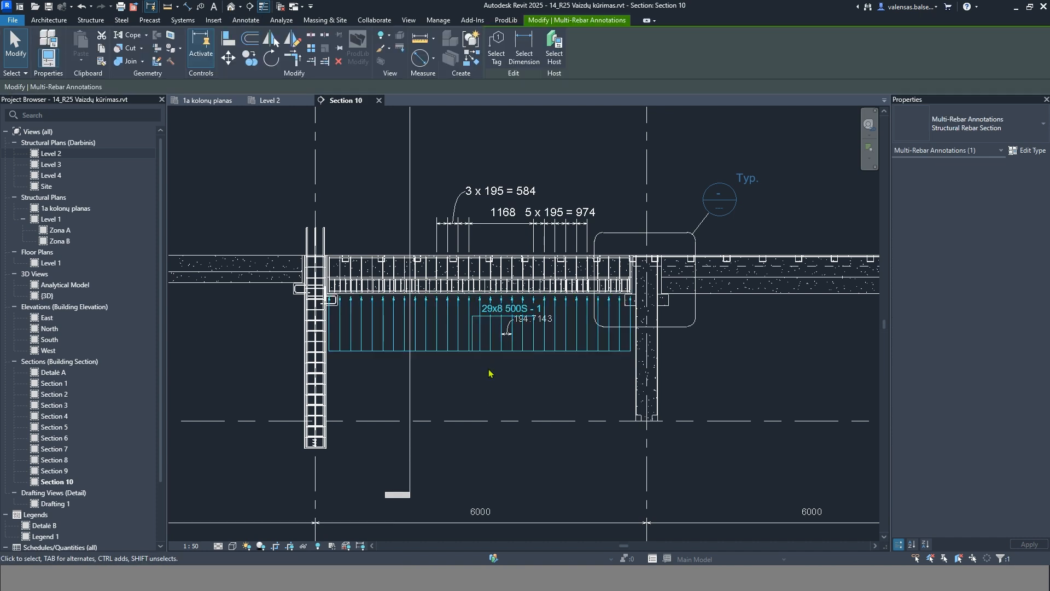
{"action": "left_click", "coordinate": [492, 371]}
{"action": "key", "text": "Tab"}
{"action": "left_click", "coordinate": [457, 355]}
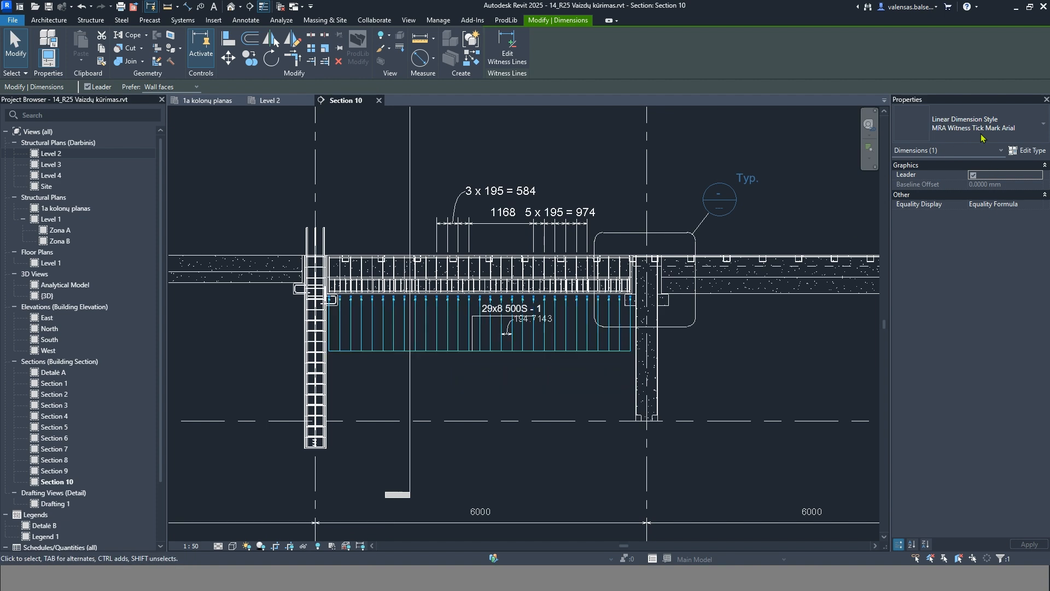
{"action": "left_click", "coordinate": [528, 378]}
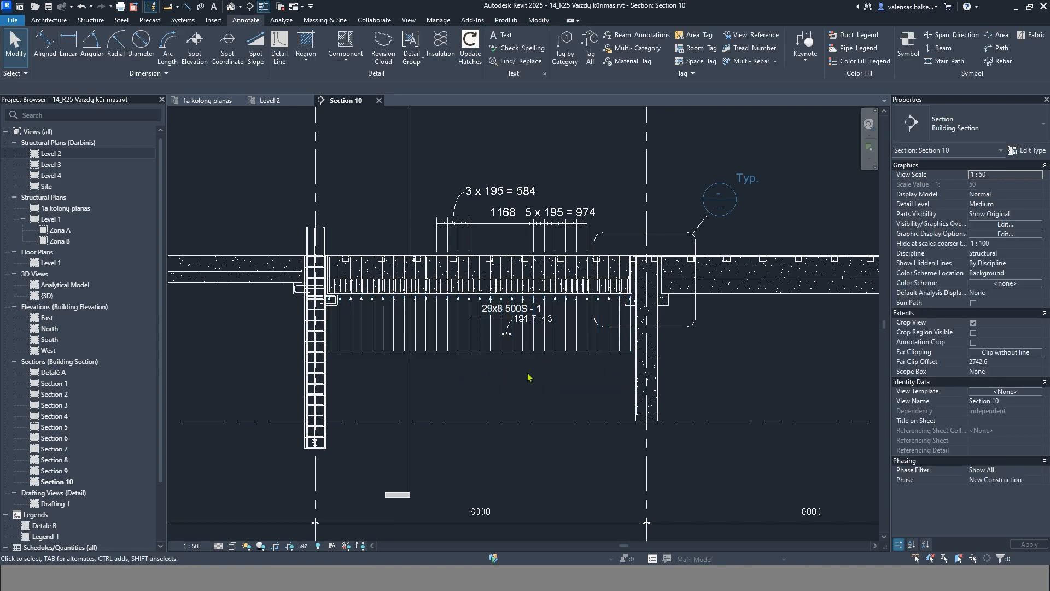
Step: Review the type properties of the annotation's dimension string, including the Witness Line Tick Mark setting
{"action": "key", "text": "Tab"}
{"action": "left_click", "coordinate": [439, 353]}
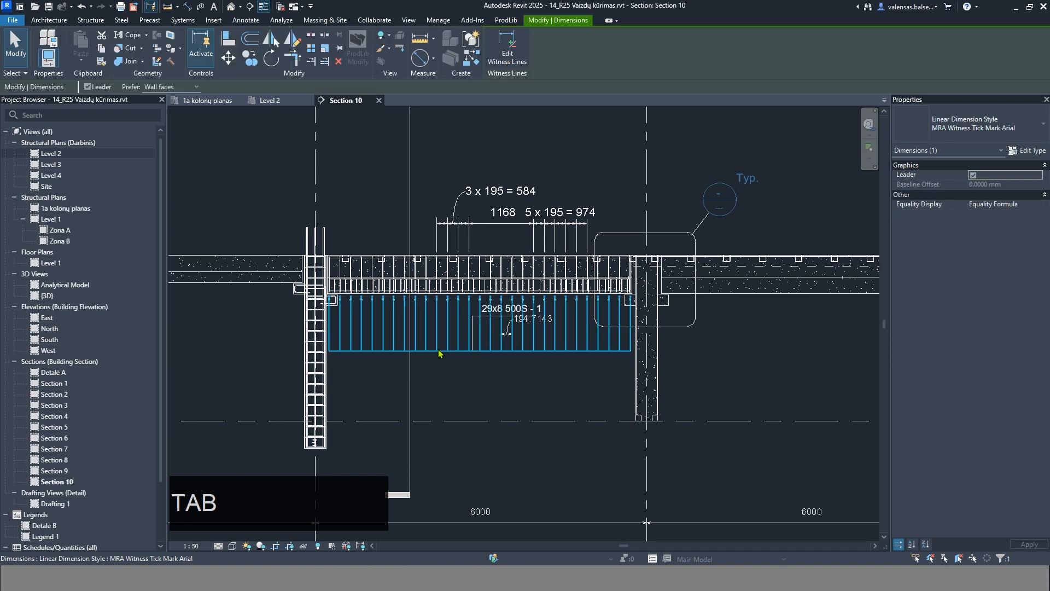
{"action": "left_click", "coordinate": [1027, 151]}
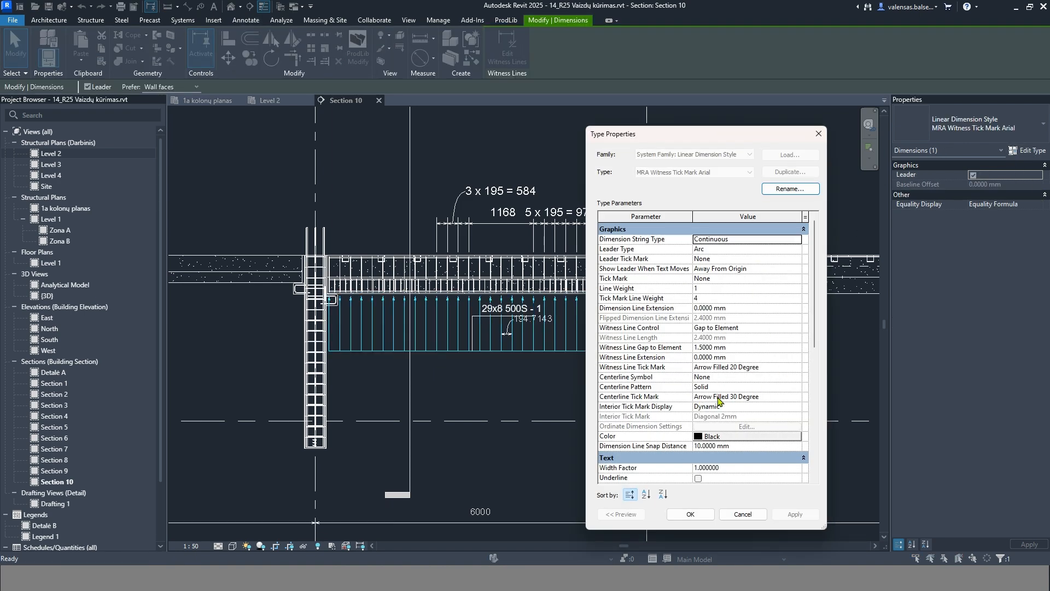
{"action": "scroll", "coordinate": [719, 401], "scroll_direction": "down", "scroll_amount": 7}
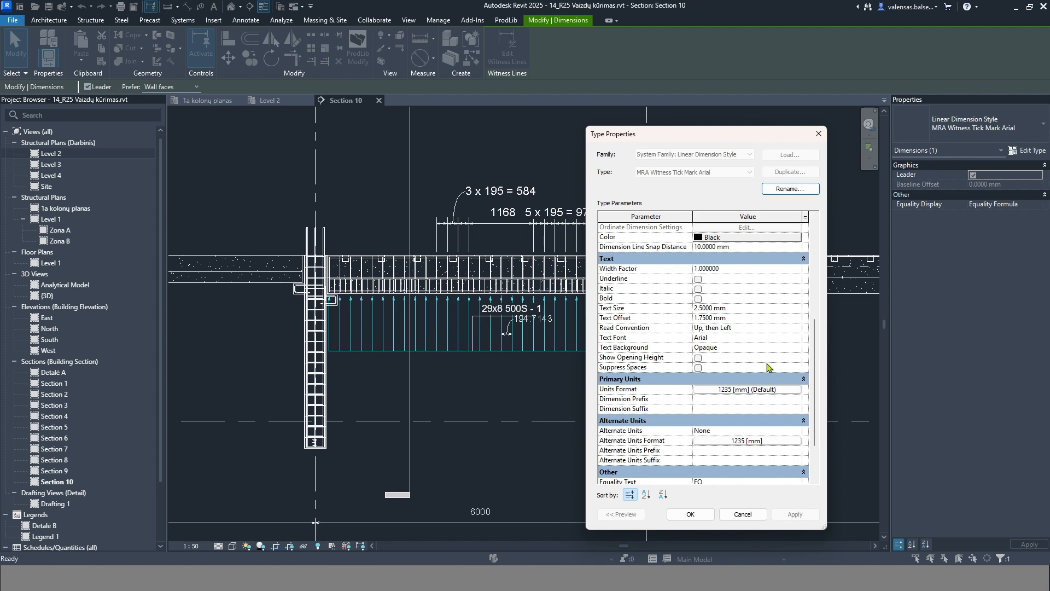
{"action": "scroll", "coordinate": [767, 368], "scroll_direction": "up", "scroll_amount": 6}
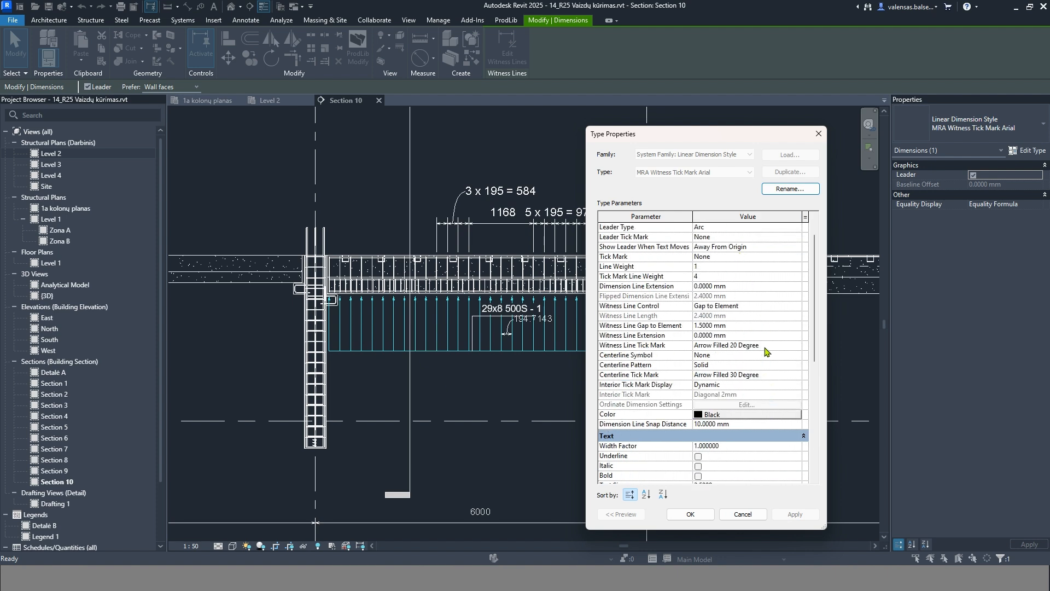
{"action": "left_click", "coordinate": [765, 344]}
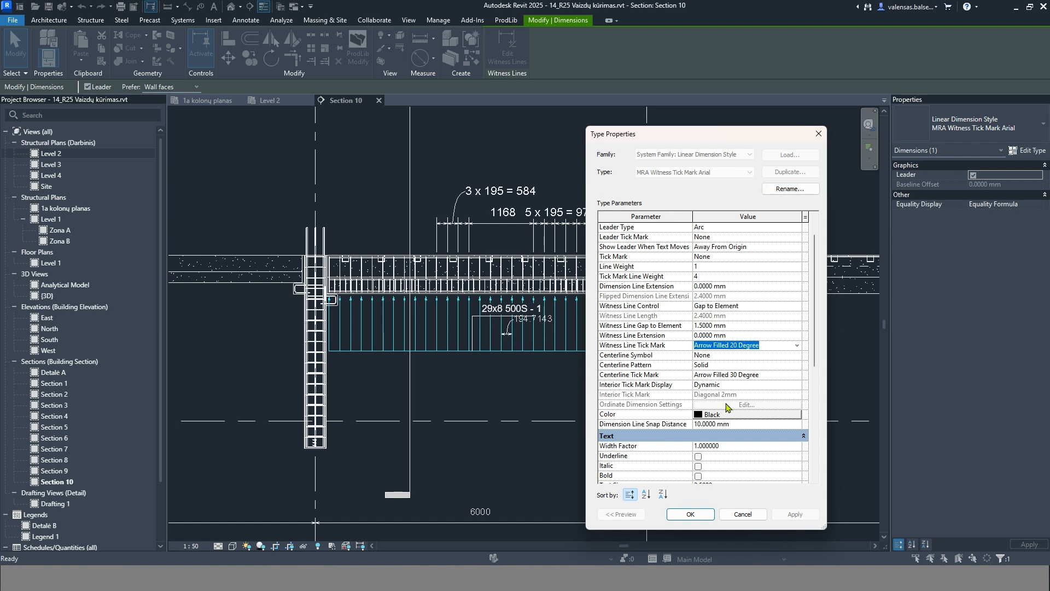
{"action": "scroll", "coordinate": [727, 411], "scroll_direction": "down", "scroll_amount": 5}
{"action": "left_click", "coordinate": [690, 514]}
{"action": "left_click", "coordinate": [540, 384]}
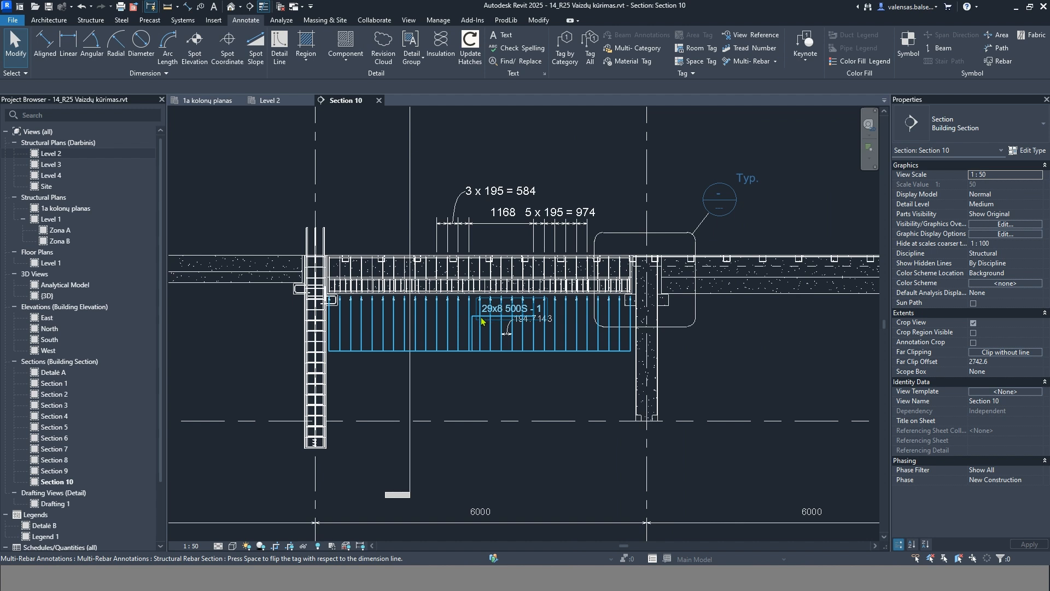
Step: Move the stirrup annotation's tag beyond the column at grid 4, in line with the dimension line
{"action": "key", "text": "Tab"}
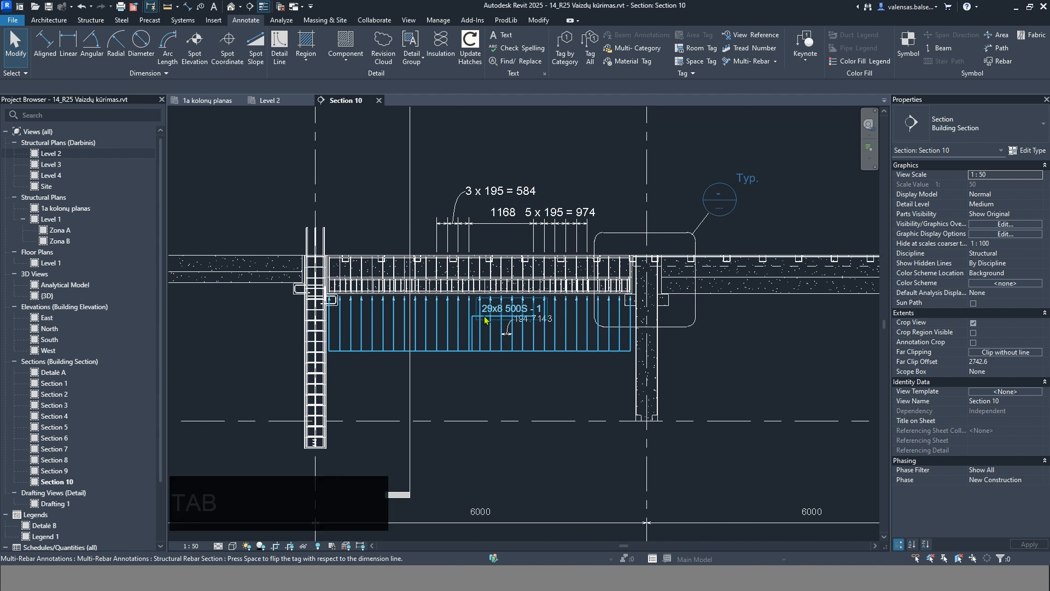
{"action": "left_click", "coordinate": [486, 320]}
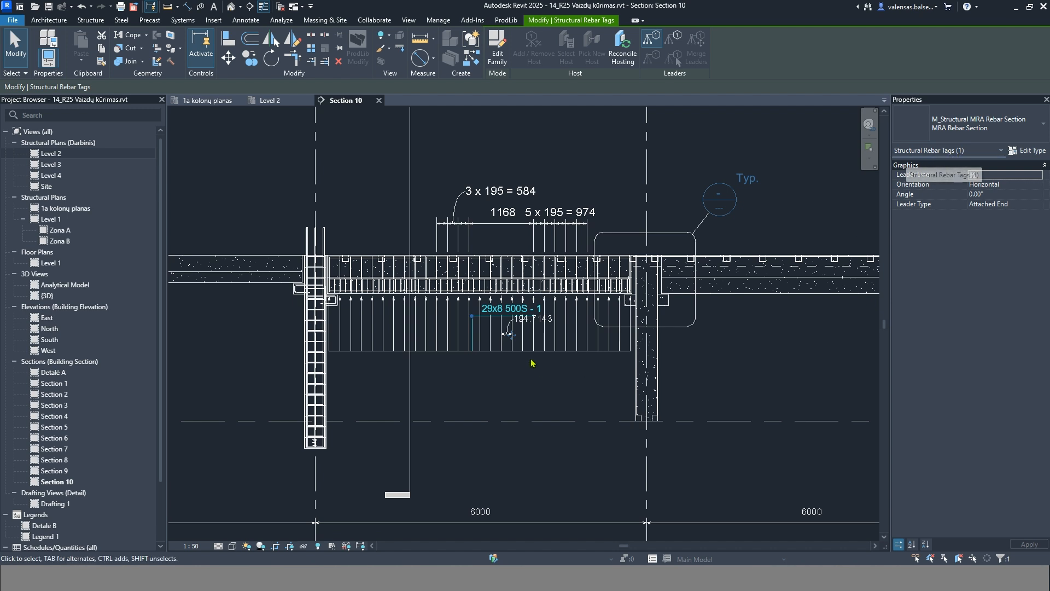
{"action": "left_click_drag", "start_coordinate": [510, 335], "coordinate": [720, 370]}
{"action": "left_click", "coordinate": [546, 389]}
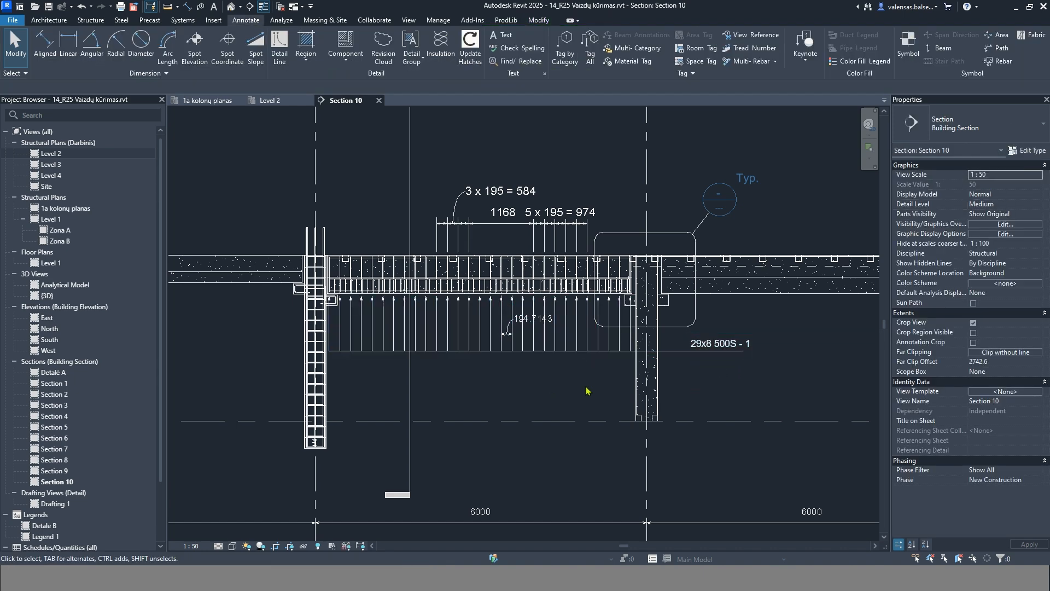
Step: Open the family of the stirrup annotation's rebar tag for editing
{"action": "left_click", "coordinate": [628, 351]}
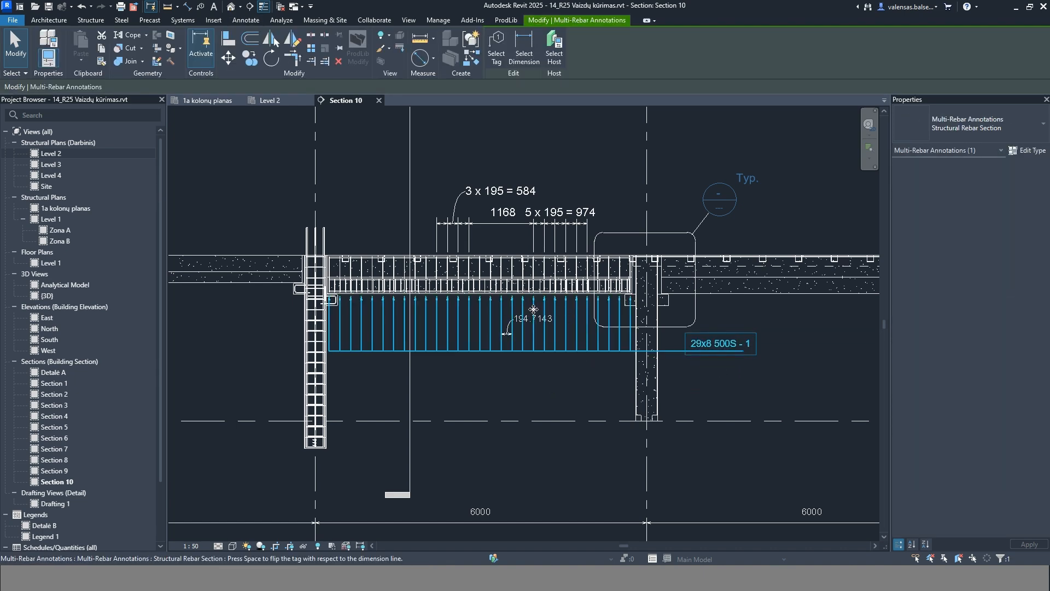
{"action": "left_click", "coordinate": [715, 388]}
{"action": "left_click", "coordinate": [715, 355]}
{"action": "key", "text": "Tab"}
{"action": "left_click", "coordinate": [715, 354]}
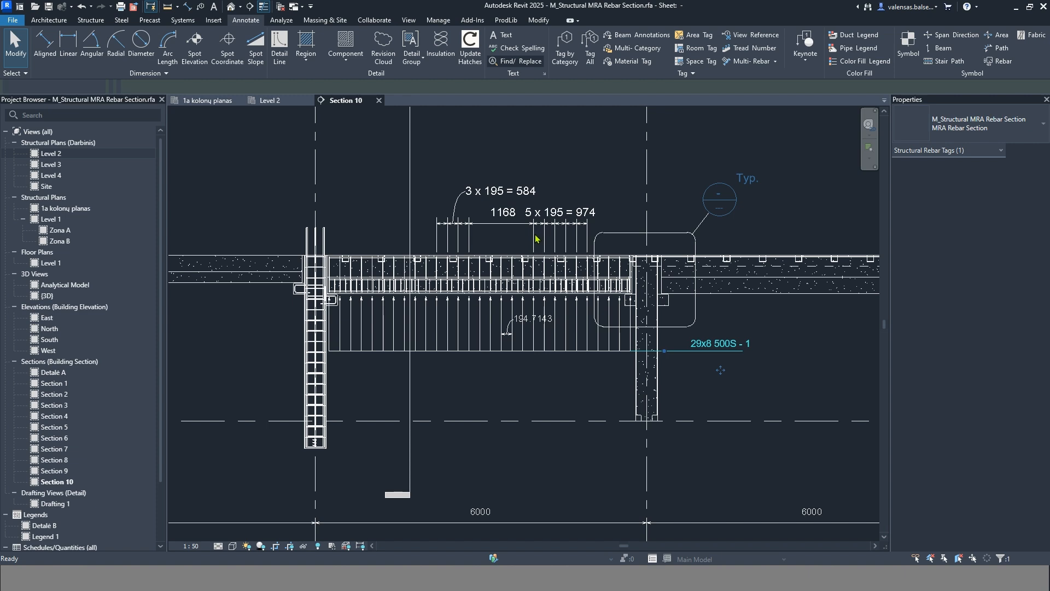
Step: Review the parameters used in the tag family's label, and close the family without saving changes
{"action": "left_click", "coordinate": [561, 317]}
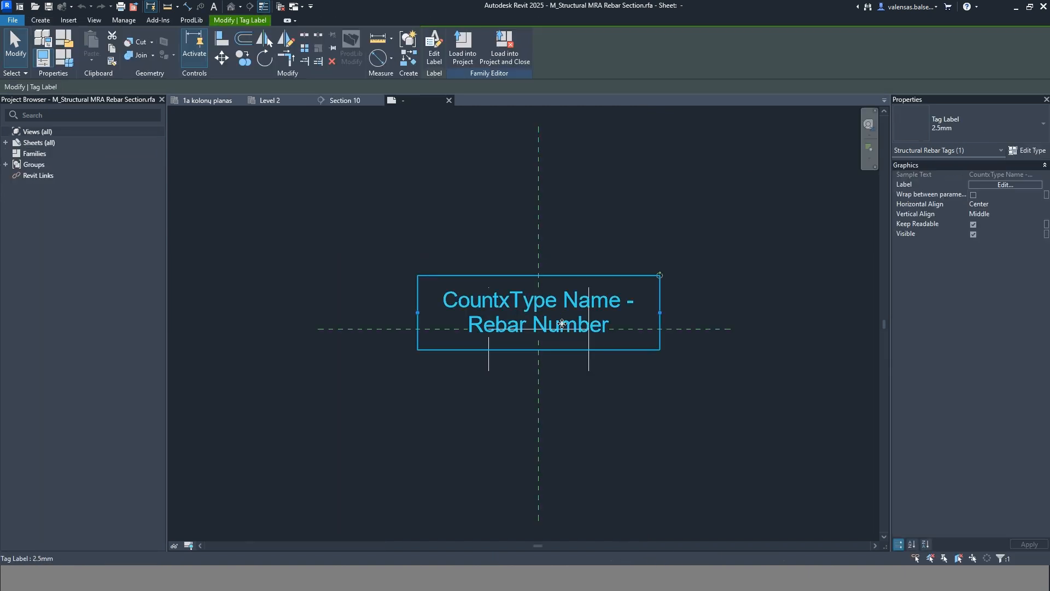
{"action": "left_click", "coordinate": [984, 186]}
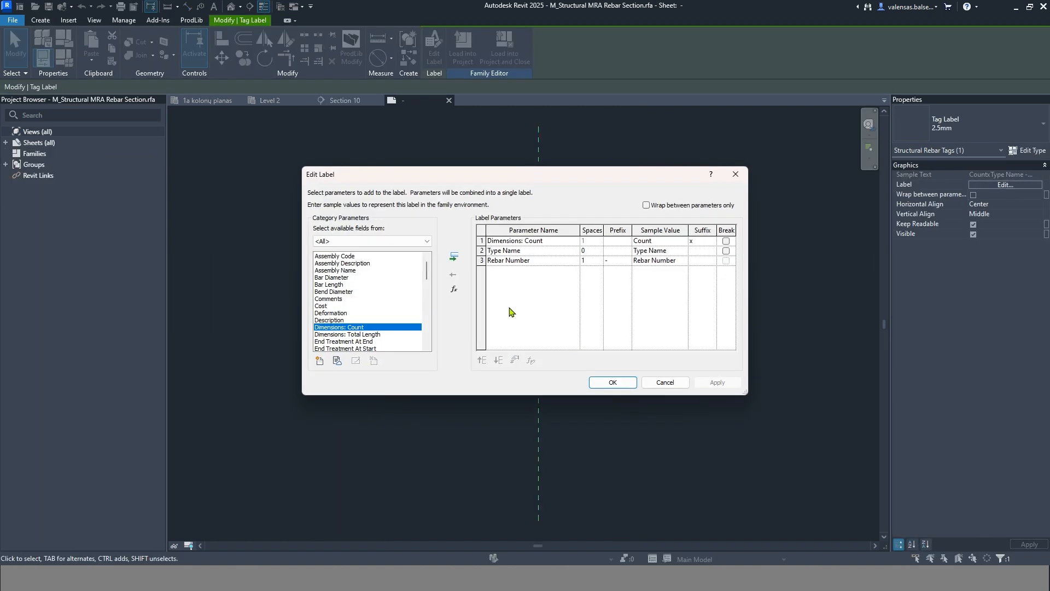
{"action": "left_click_drag", "start_coordinate": [428, 271], "coordinate": [428, 336]}
{"action": "left_click", "coordinate": [664, 383]}
{"action": "left_click", "coordinate": [653, 387]}
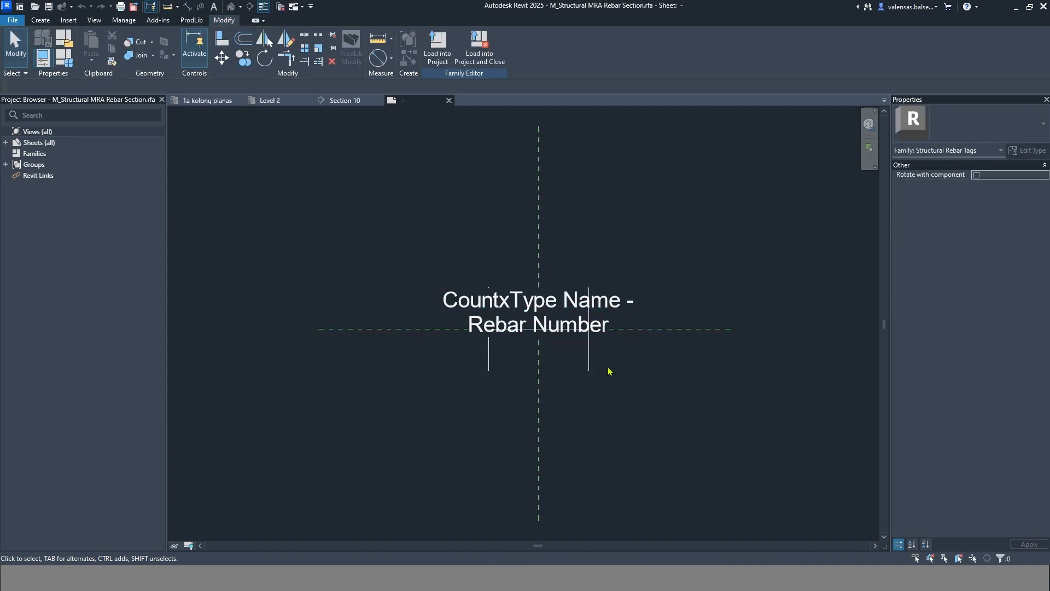
{"action": "left_click", "coordinate": [449, 100]}
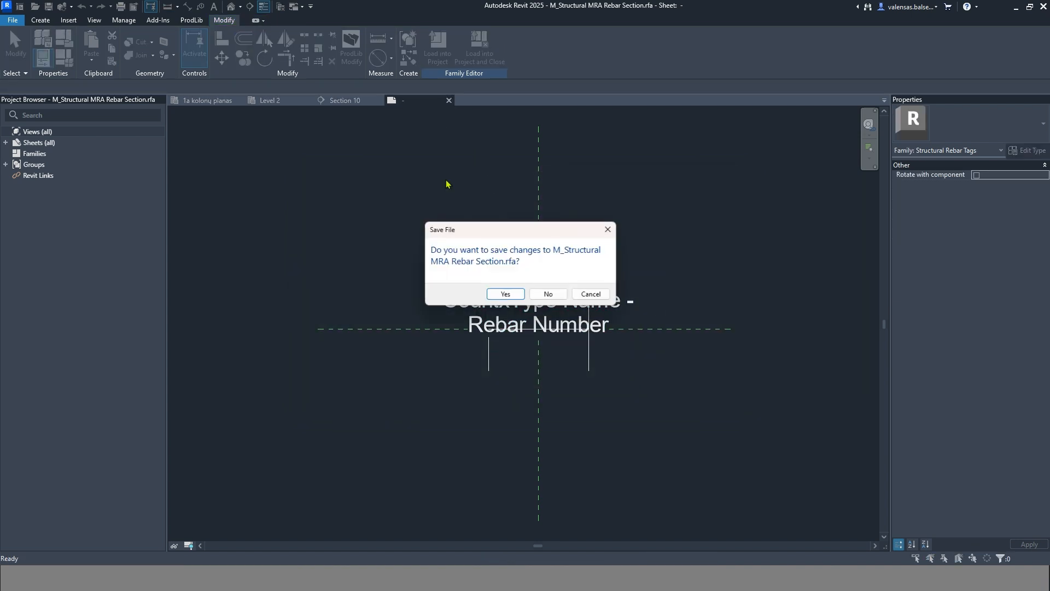
{"action": "left_click", "coordinate": [548, 298]}
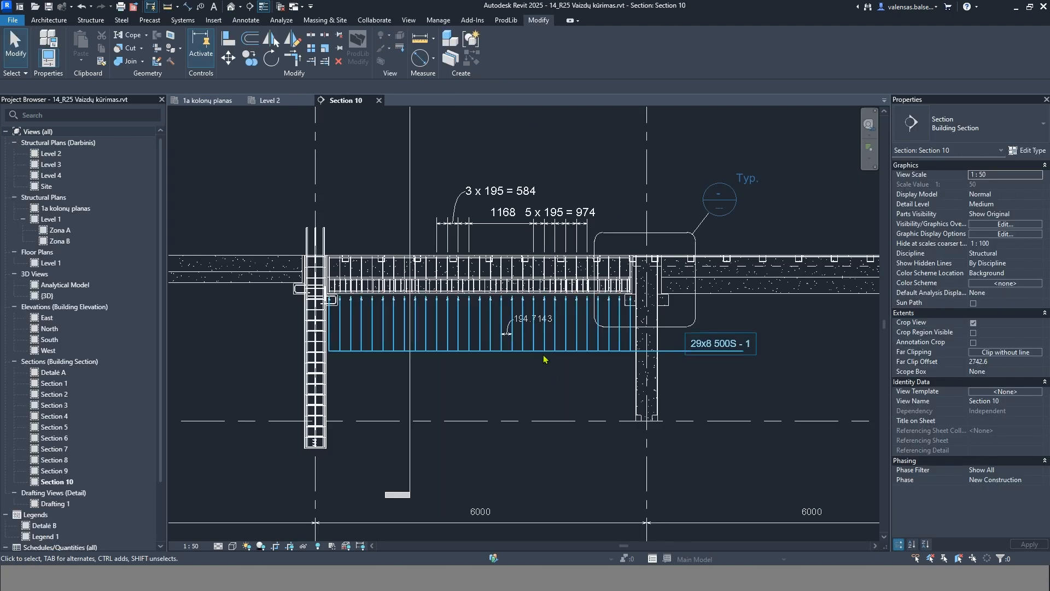
Step: Edit the witness lines of the stirrup annotation's dimension at the corbel rebar beside grid 3
{"action": "left_click", "coordinate": [545, 359]}
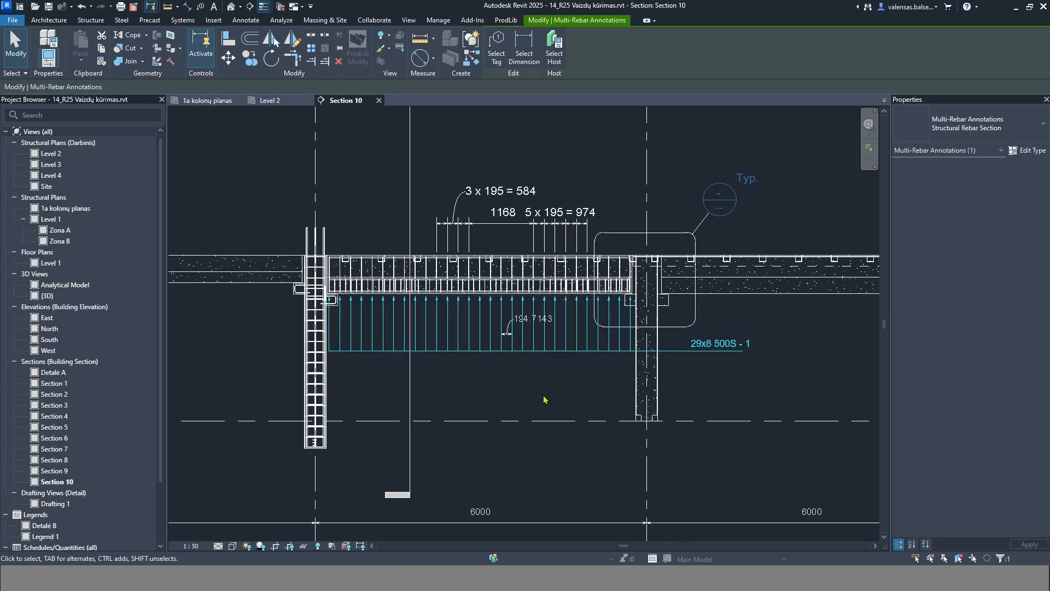
{"action": "key", "text": "Escape"}
{"action": "key", "text": "Tab"}
{"action": "left_click", "coordinate": [488, 330]}
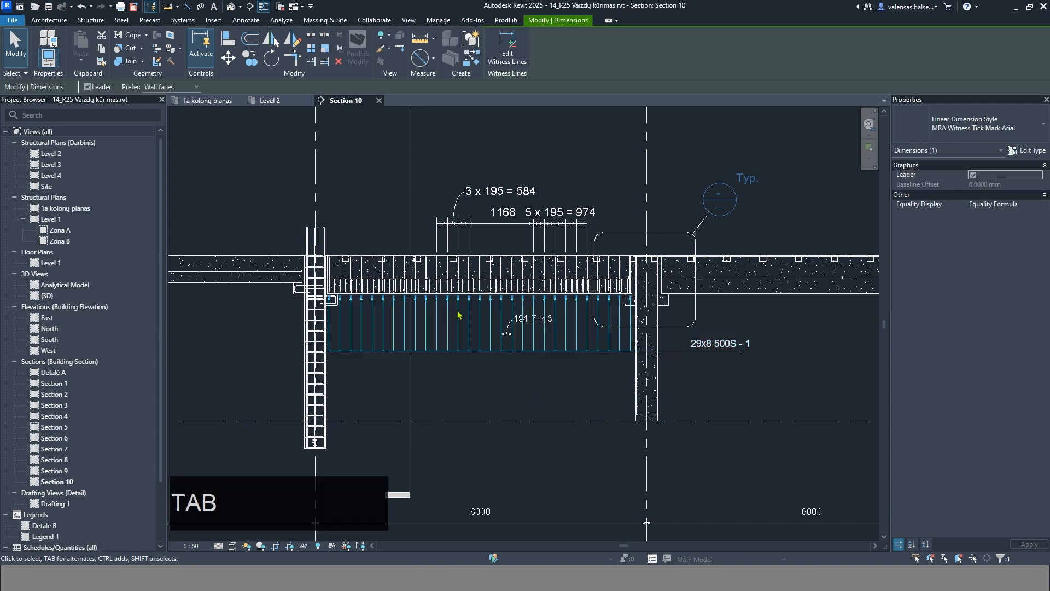
{"action": "left_click", "coordinate": [508, 55]}
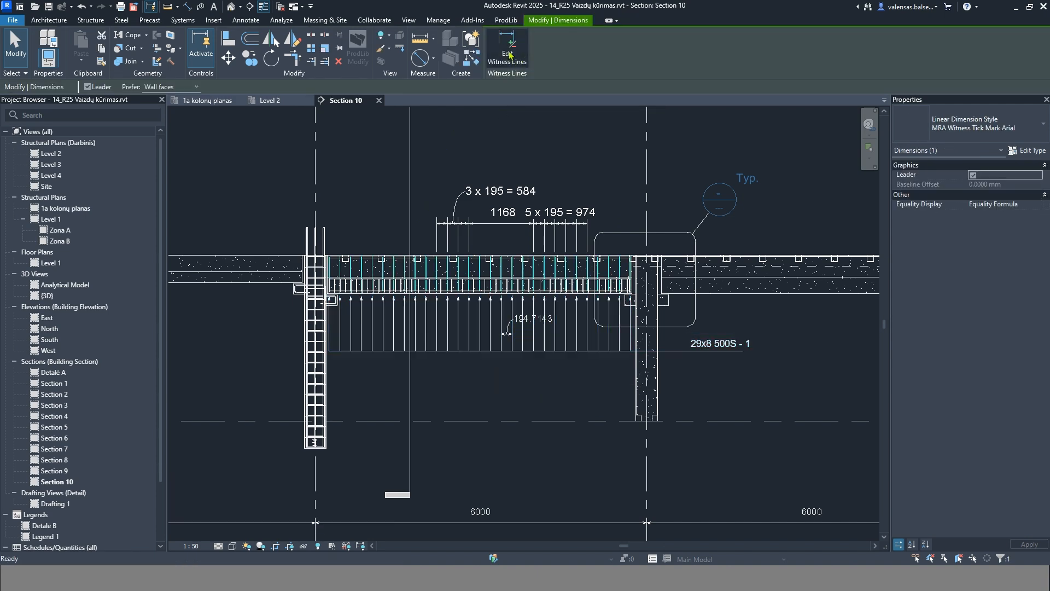
{"action": "scroll", "coordinate": [375, 224], "scroll_direction": "up", "scroll_amount": 4}
{"action": "scroll", "coordinate": [357, 313], "scroll_direction": "up", "scroll_amount": 1}
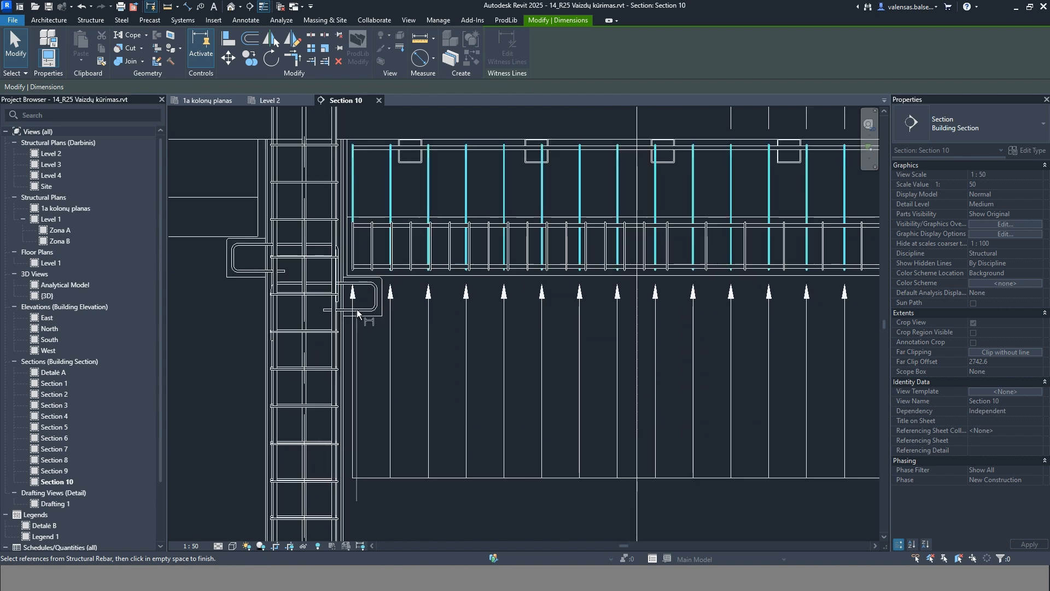
{"action": "scroll", "coordinate": [357, 313], "scroll_direction": "up", "scroll_amount": 2}
{"action": "scroll", "coordinate": [340, 243], "scroll_direction": "down", "scroll_amount": 3}
{"action": "left_click", "coordinate": [386, 450]}
{"action": "scroll", "coordinate": [427, 414], "scroll_direction": "up", "scroll_amount": 3}
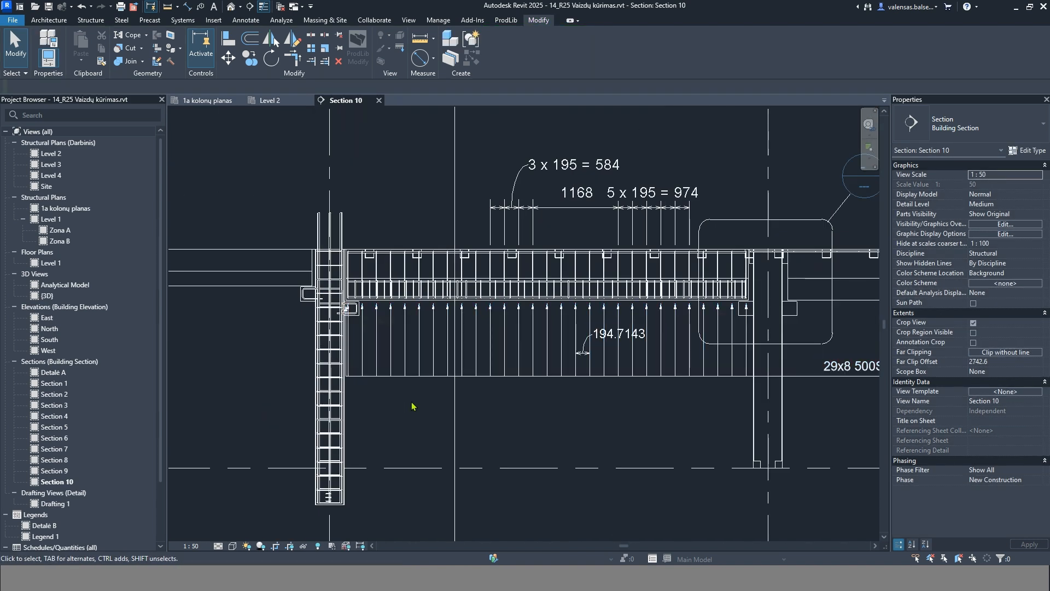
Step: Switch the beam stirrups' multi-rebar annotation from the section type to the Structural Rebar type
{"action": "scroll", "coordinate": [395, 420], "scroll_direction": "down", "scroll_amount": 2}
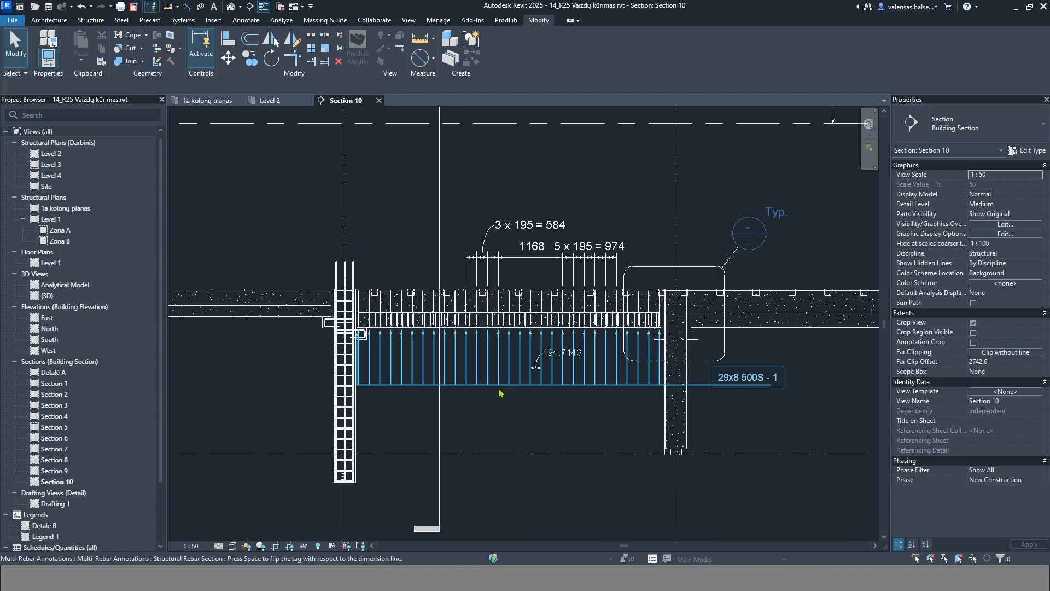
{"action": "left_click", "coordinate": [600, 385]}
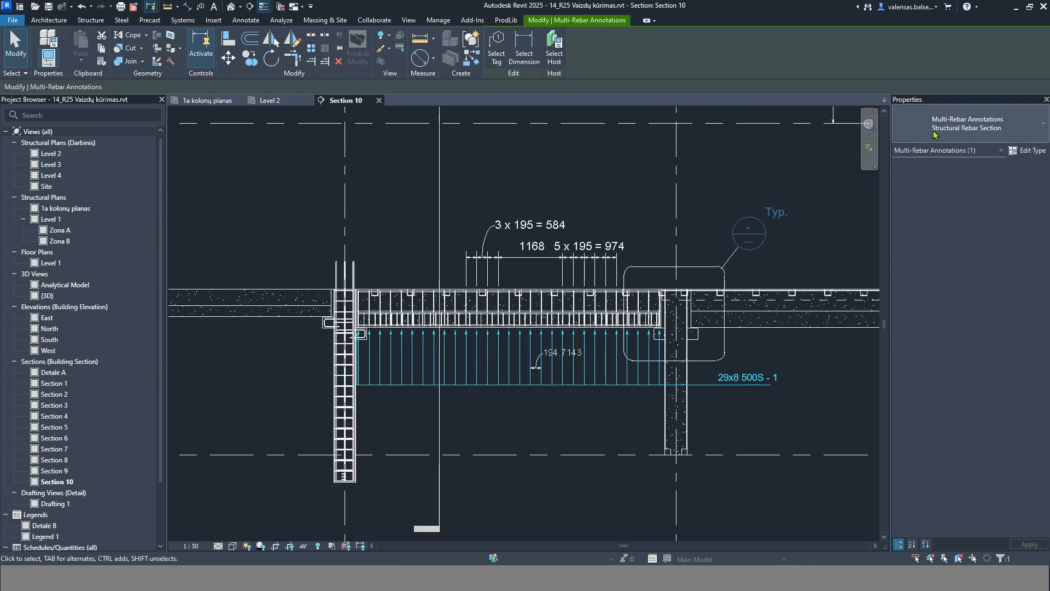
{"action": "left_click", "coordinate": [992, 135]}
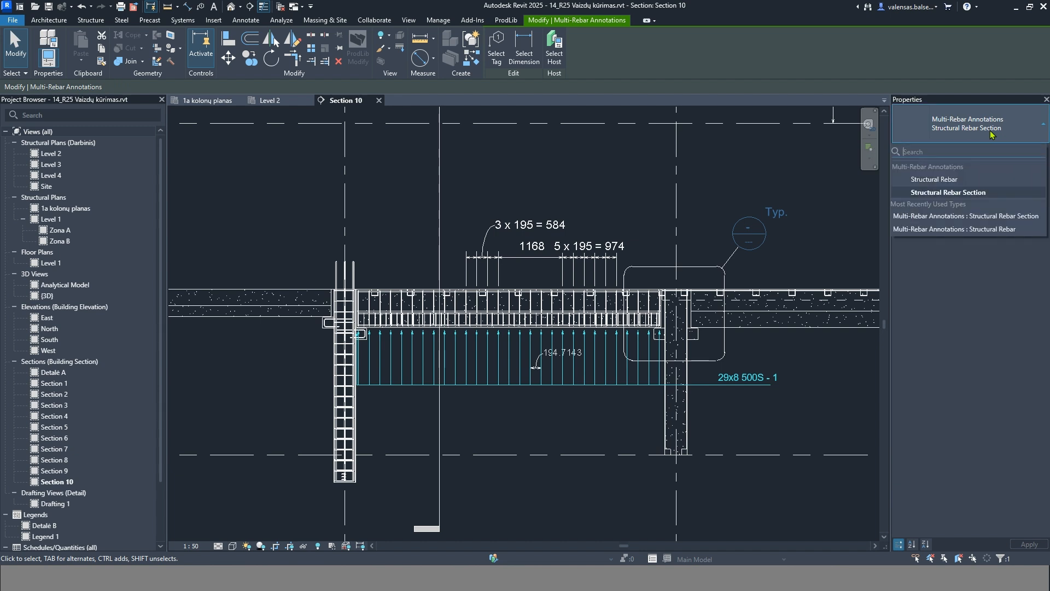
{"action": "left_click", "coordinate": [938, 180]}
{"action": "key", "text": "Escape"}
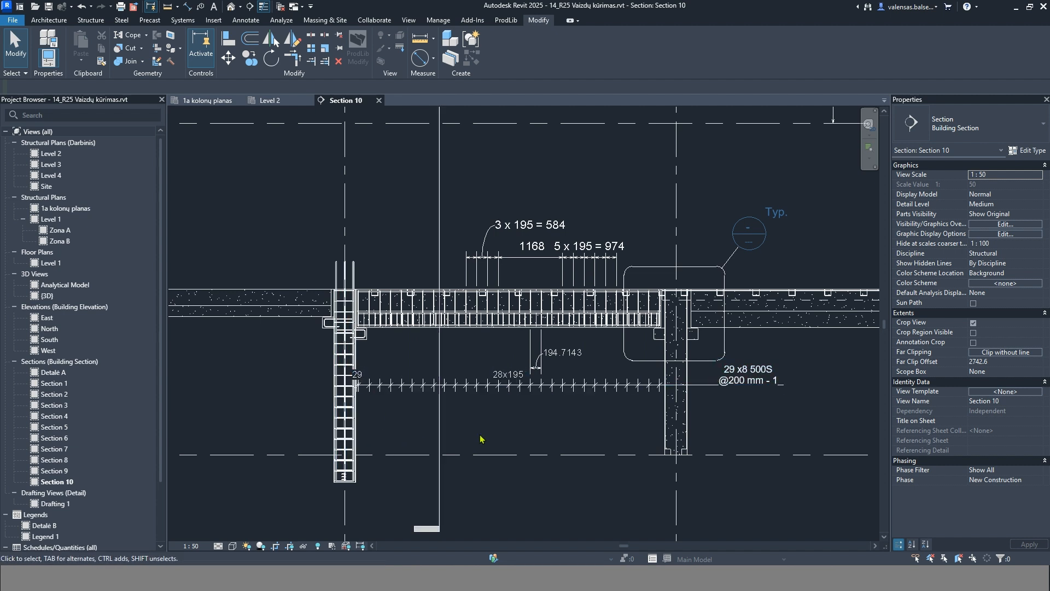
Step: Review the type properties of the stirrup annotation's linear dimension style, including its equality formula, without changing anything
{"action": "left_click", "coordinate": [501, 379]}
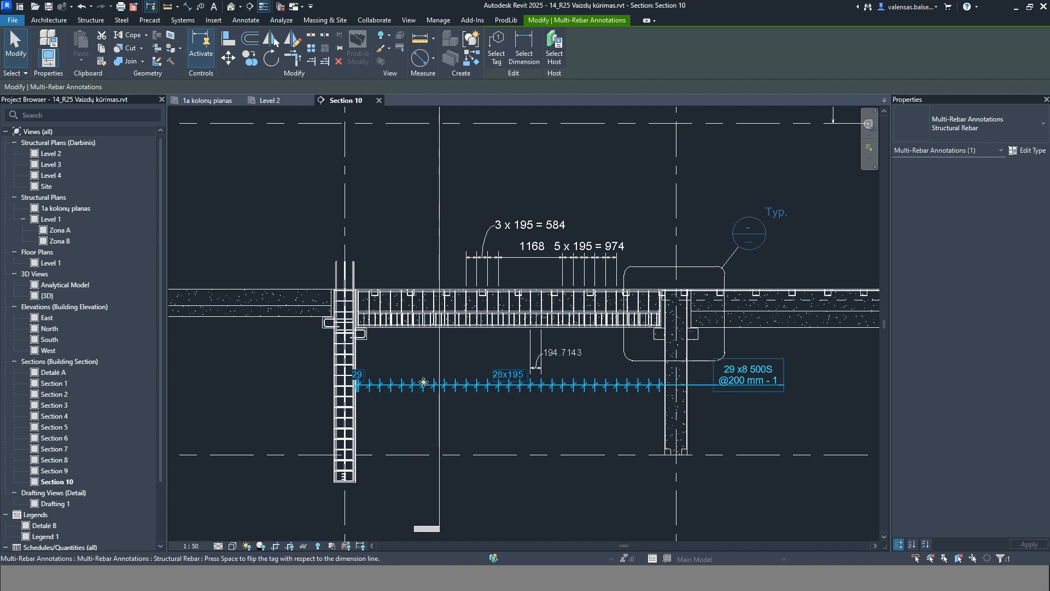
{"action": "left_click", "coordinate": [563, 412]}
{"action": "key", "text": "Tab"}
{"action": "left_click", "coordinate": [563, 392]}
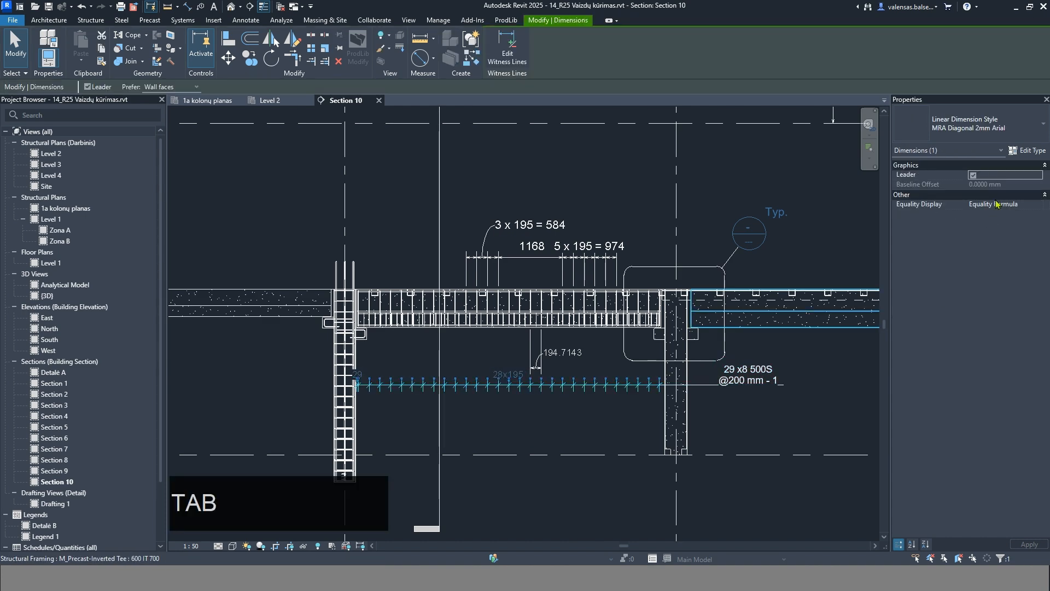
{"action": "left_click", "coordinate": [1028, 150]}
{"action": "scroll", "coordinate": [711, 372], "scroll_direction": "down", "scroll_amount": 5}
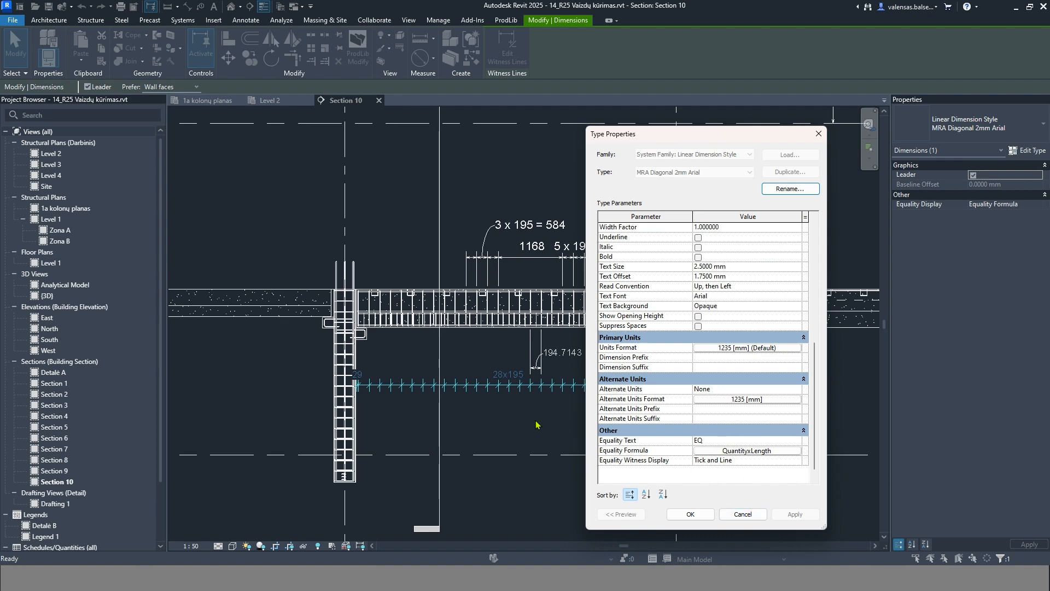
{"action": "left_click", "coordinate": [742, 514]}
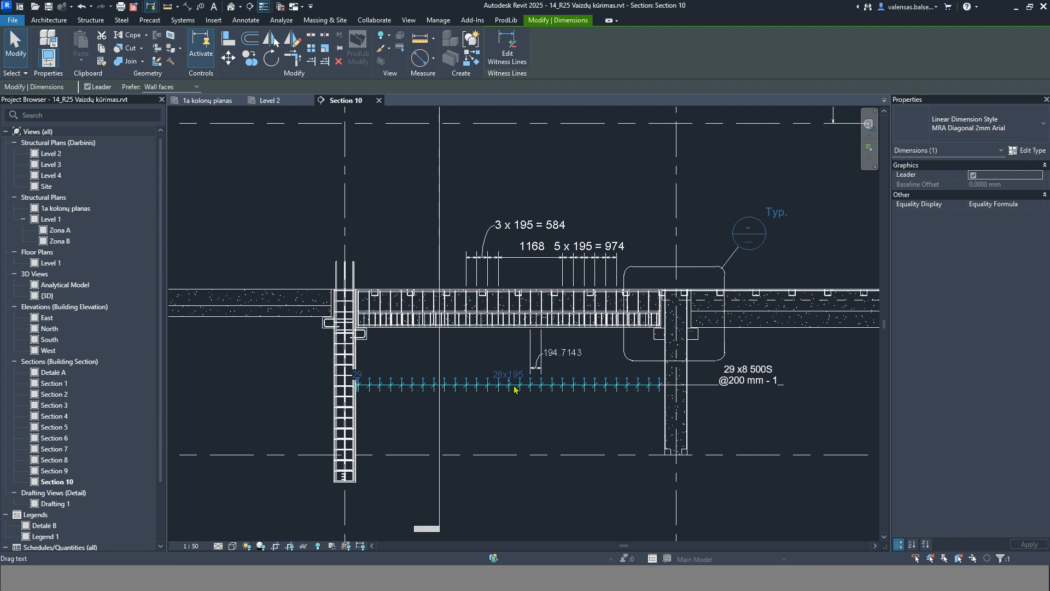
{"action": "left_click", "coordinate": [514, 426]}
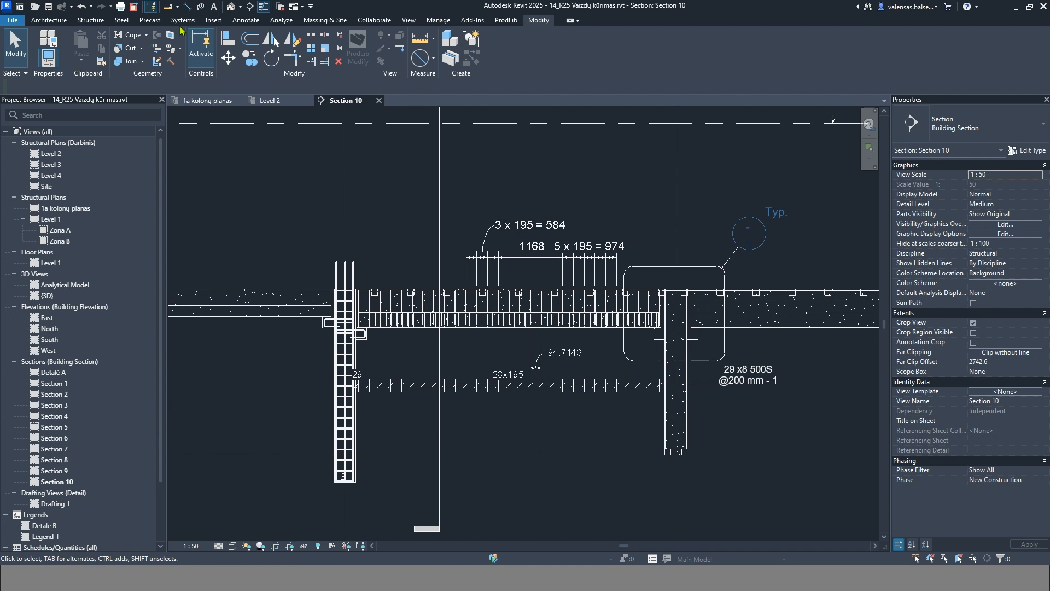
Step: Place a realistic rebar bending detail of the beam's full-height stirrups above the beam, near the column at its start
{"action": "left_click", "coordinate": [245, 19]}
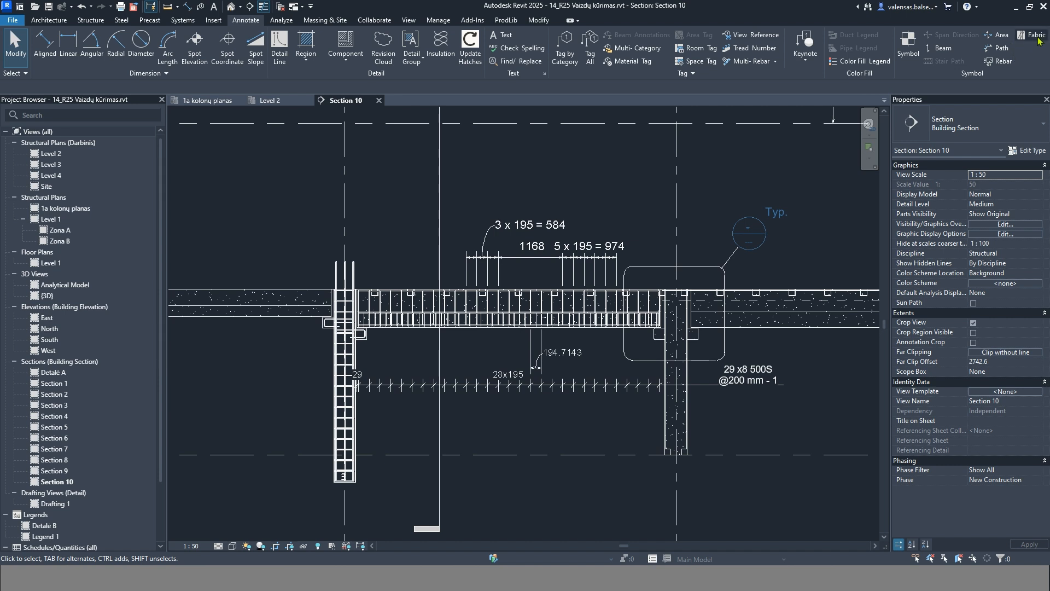
{"action": "left_click", "coordinate": [1003, 61]}
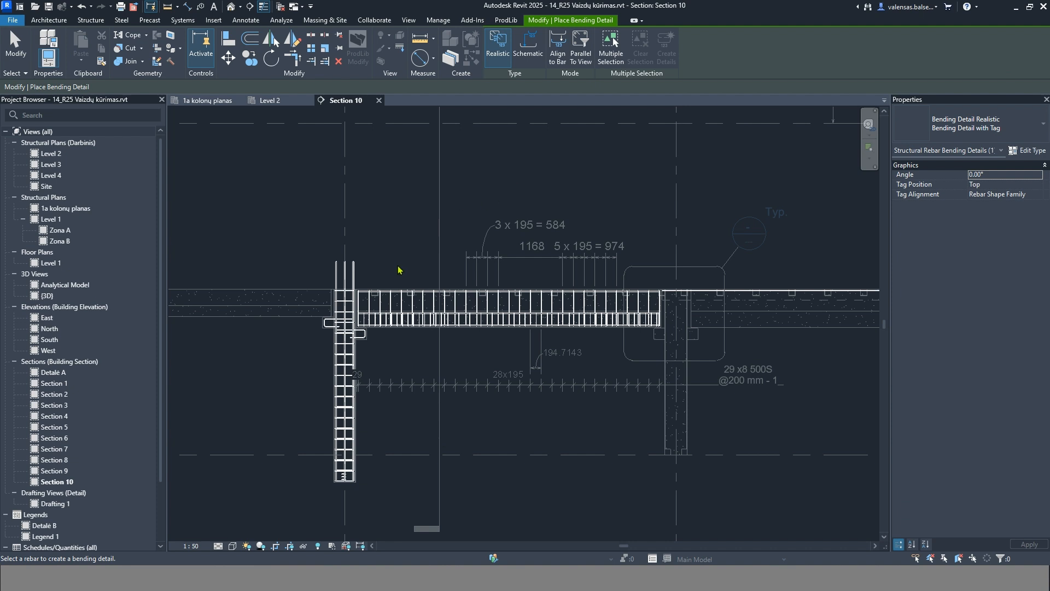
{"action": "left_click", "coordinate": [403, 309]}
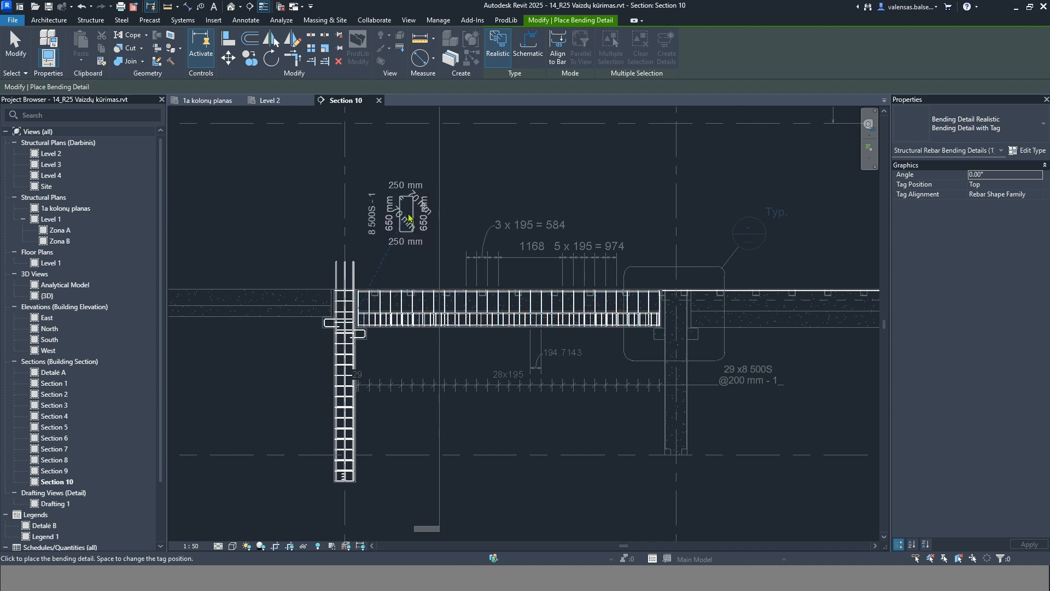
{"action": "left_click", "coordinate": [410, 213]}
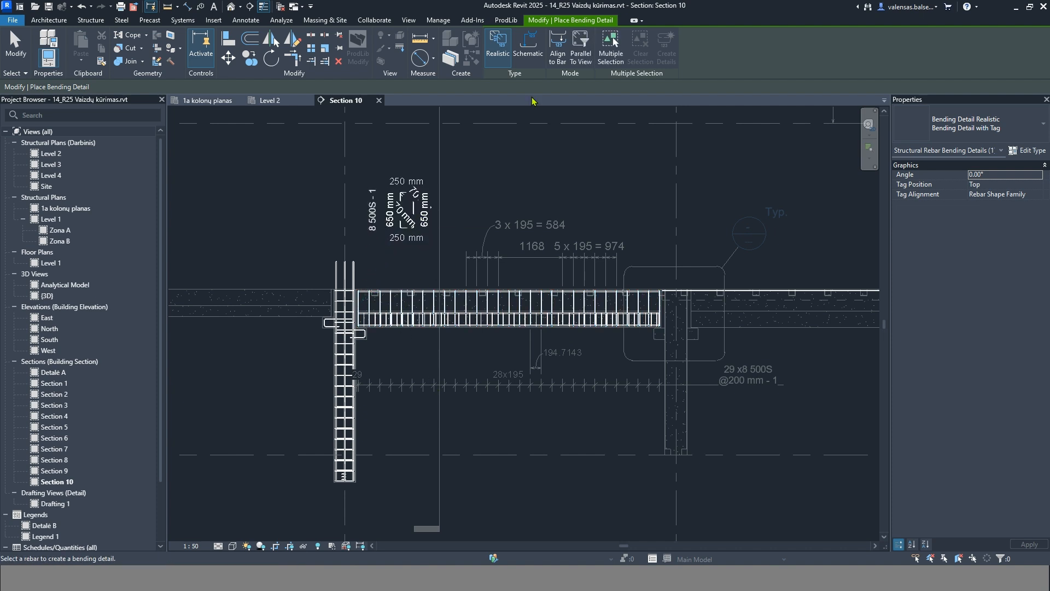
Step: Place a schematic bending detail with a leader for the beam's lower stirrups, above the existing dimension texts
{"action": "left_click", "coordinate": [528, 47]}
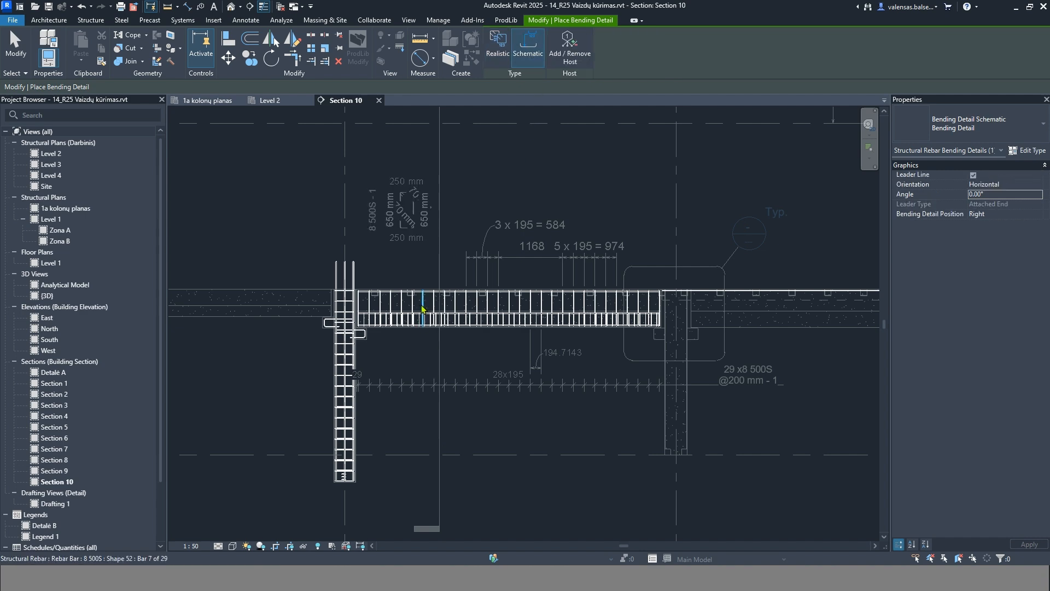
{"action": "scroll", "coordinate": [424, 311], "scroll_direction": "up", "scroll_amount": 4}
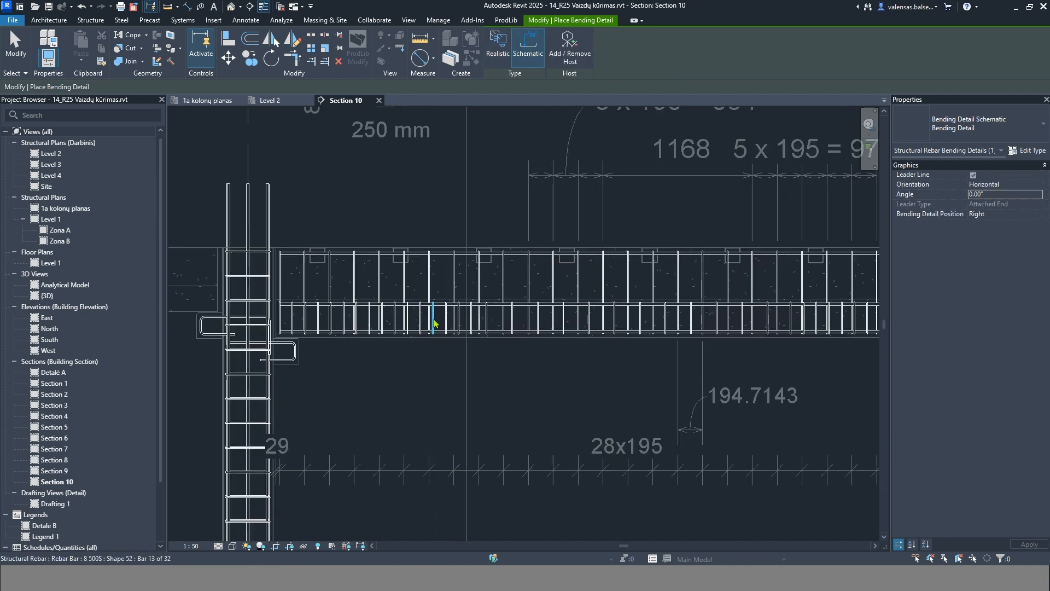
{"action": "left_click", "coordinate": [435, 330]}
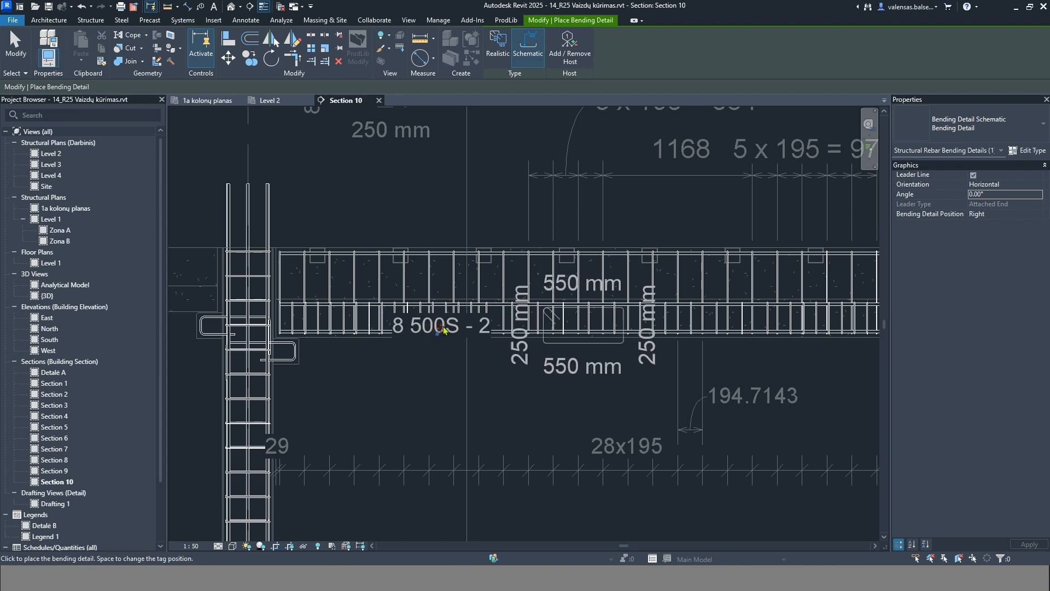
{"action": "scroll", "coordinate": [424, 369], "scroll_direction": "down", "scroll_amount": 3}
{"action": "left_click", "coordinate": [497, 181]}
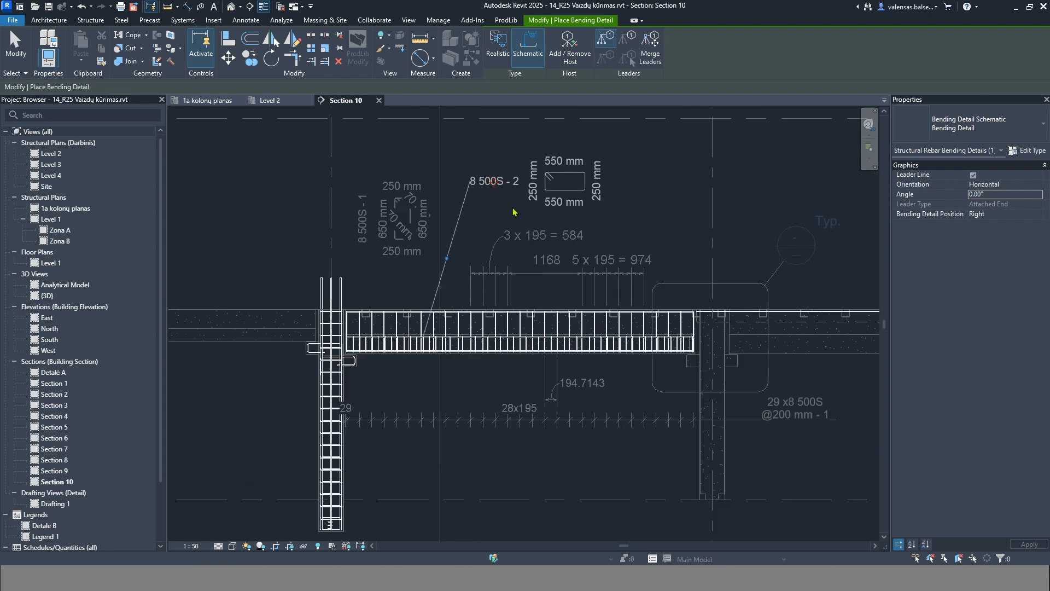
{"action": "key", "text": "Escape"}
{"action": "key", "text": "Escape"}
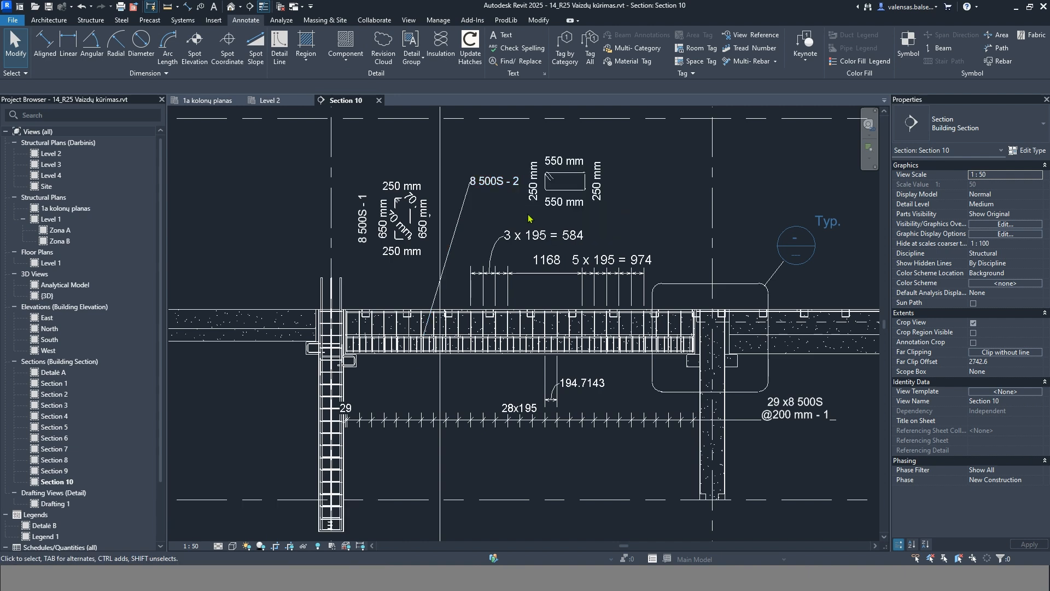
Step: Examine the type properties of the schematic bending detail and the properties of the realistic one
{"action": "left_click", "coordinate": [599, 188]}
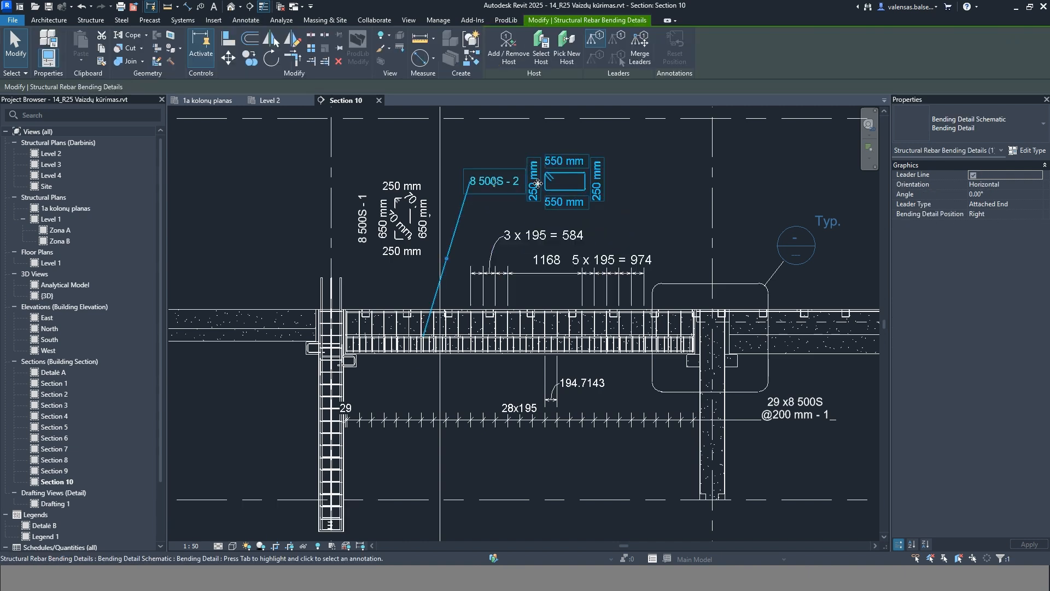
{"action": "left_click", "coordinate": [1036, 152]}
{"action": "scroll", "coordinate": [750, 282], "scroll_direction": "down", "scroll_amount": 3}
{"action": "left_click", "coordinate": [699, 329]}
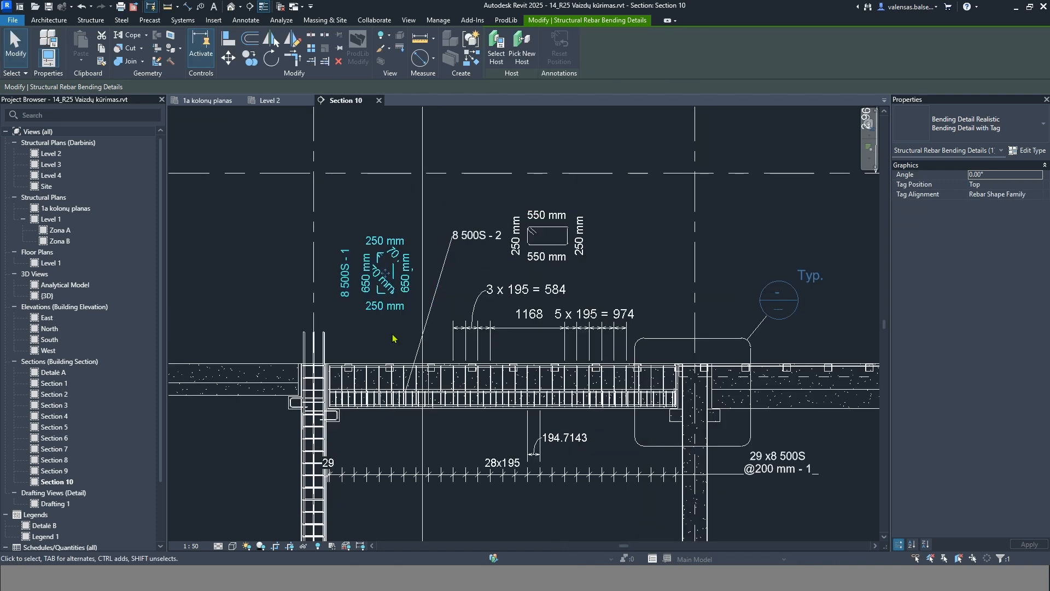
{"action": "left_click", "coordinate": [393, 339]}
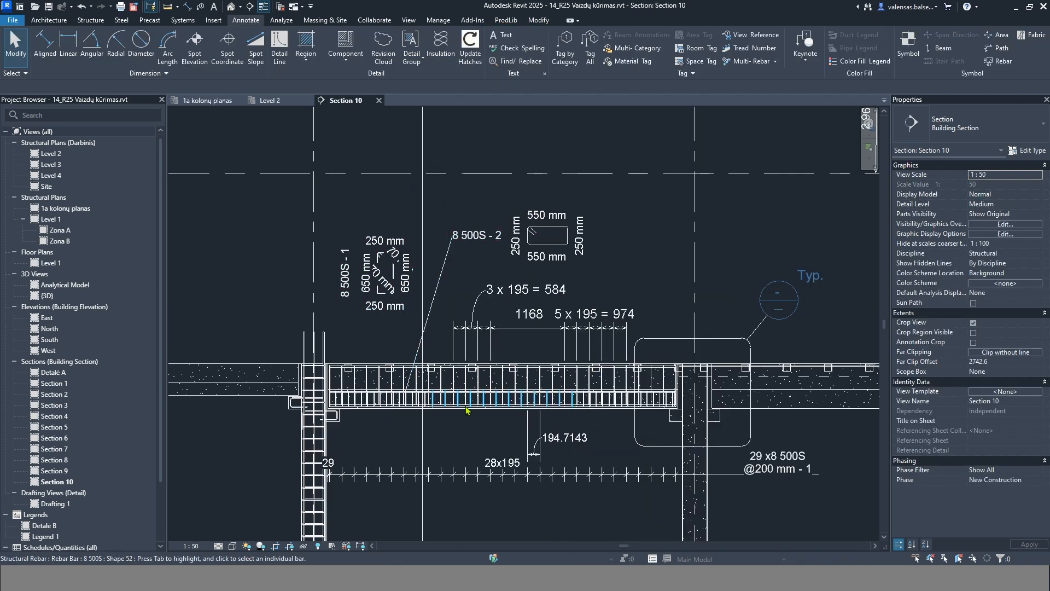
Step: Set dimension B of the beam's full-height stirrup set to 400 mm
{"action": "left_click", "coordinate": [378, 308]}
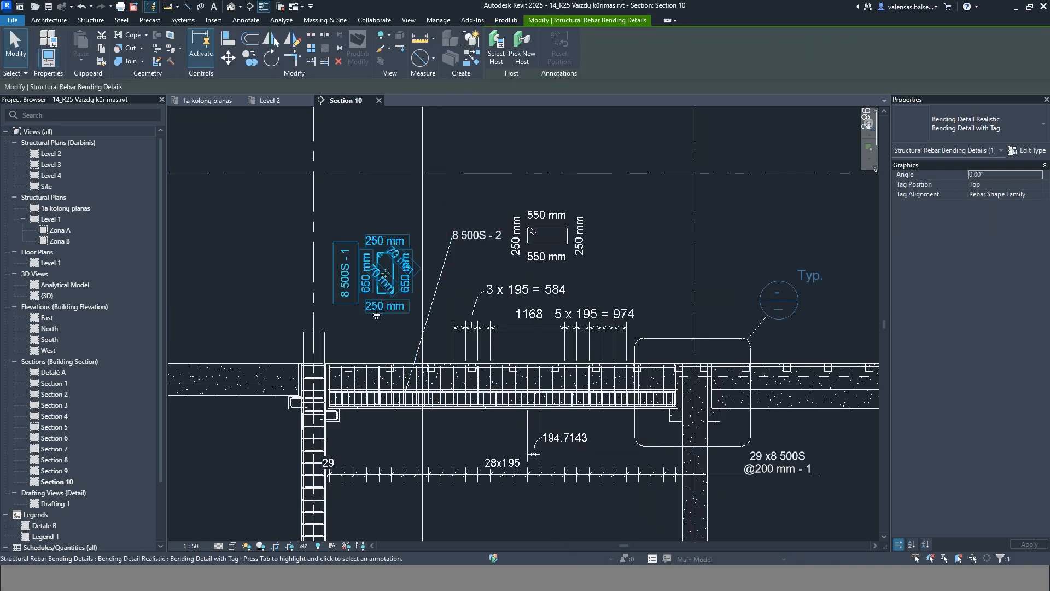
{"action": "left_click", "coordinate": [378, 382]}
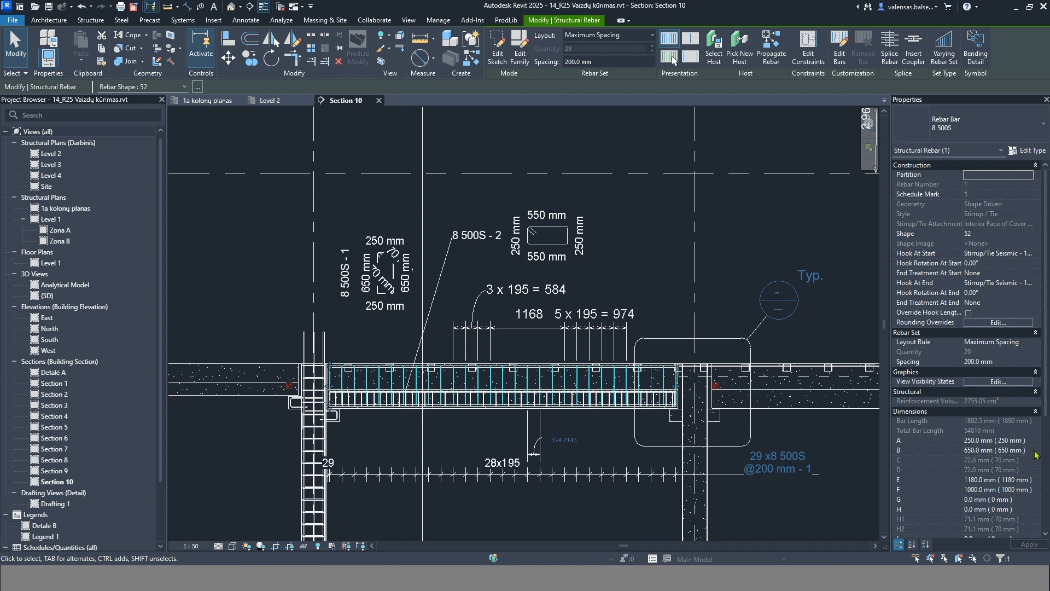
{"action": "left_click", "coordinate": [1008, 449]}
{"action": "type", "text": "400"}
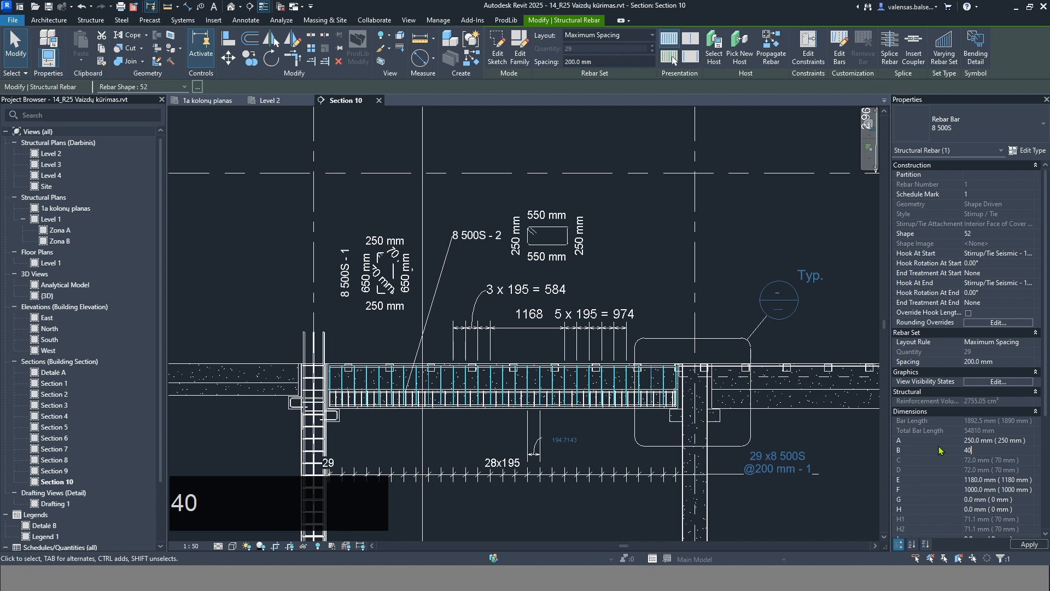
{"action": "key", "text": "Return"}
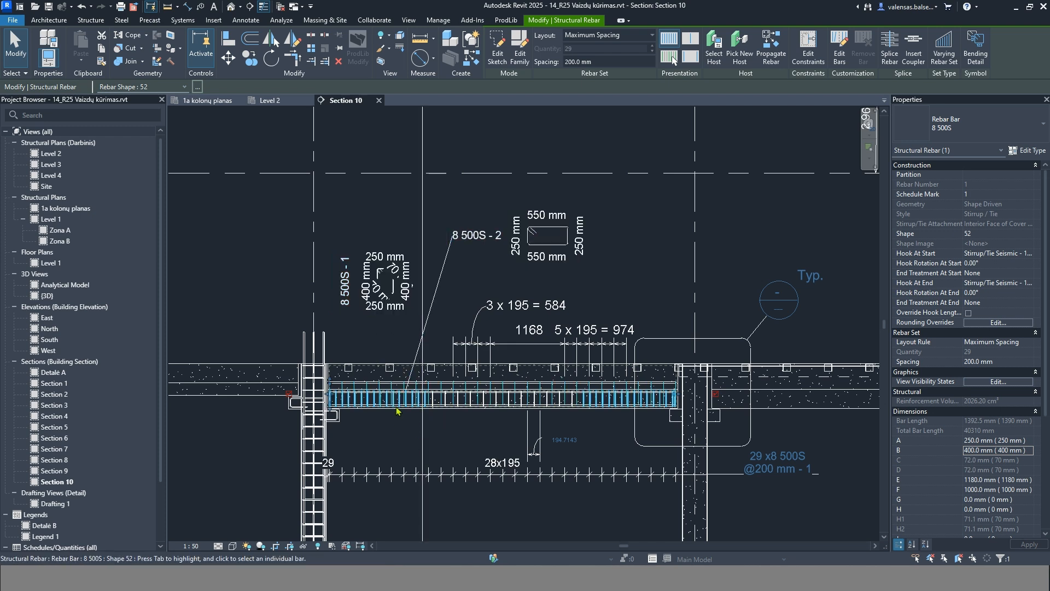
Step: Turn off hook lengths in the type properties of the realistic bending detail
{"action": "left_click", "coordinate": [380, 306]}
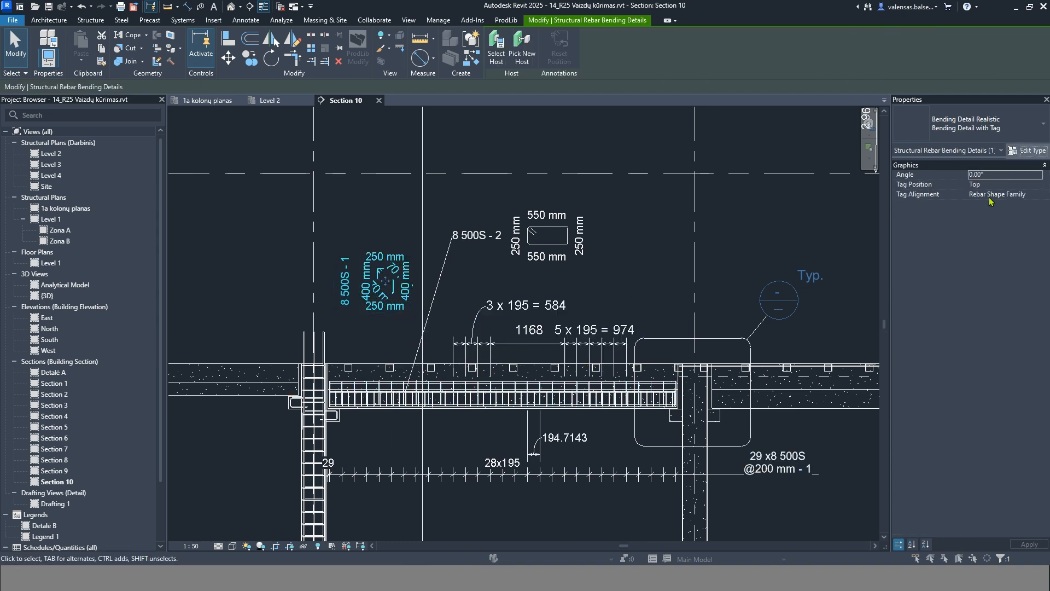
{"action": "left_click", "coordinate": [1023, 151]}
{"action": "left_click", "coordinate": [756, 349]}
{"action": "left_click", "coordinate": [853, 503]}
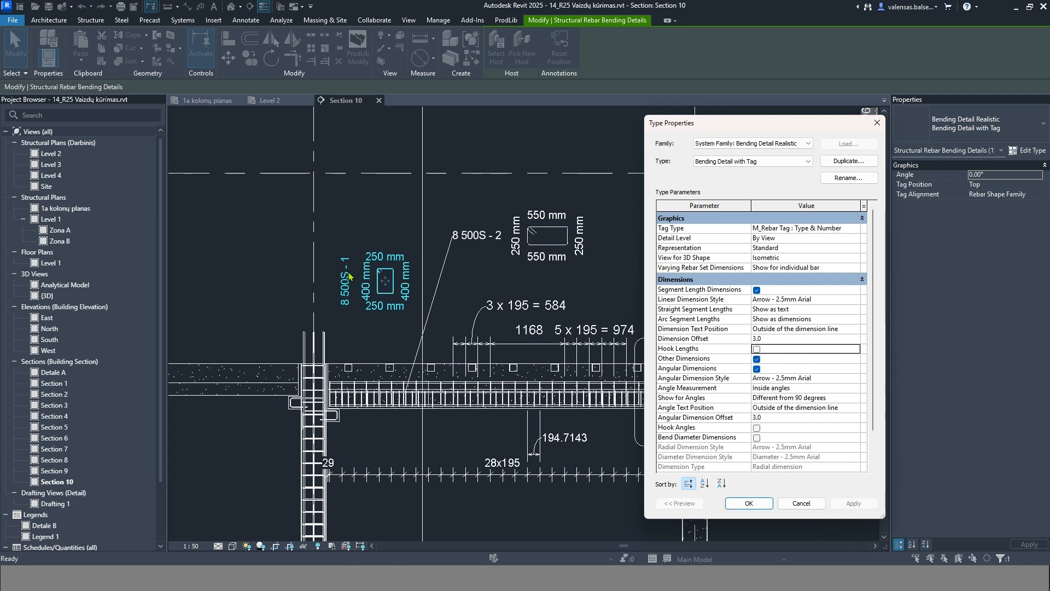
Step: Duplicate the bending detail's linear dimension style Arrow - 2.5mm Arial as "lankstiniia"
{"action": "left_click", "coordinate": [851, 300]}
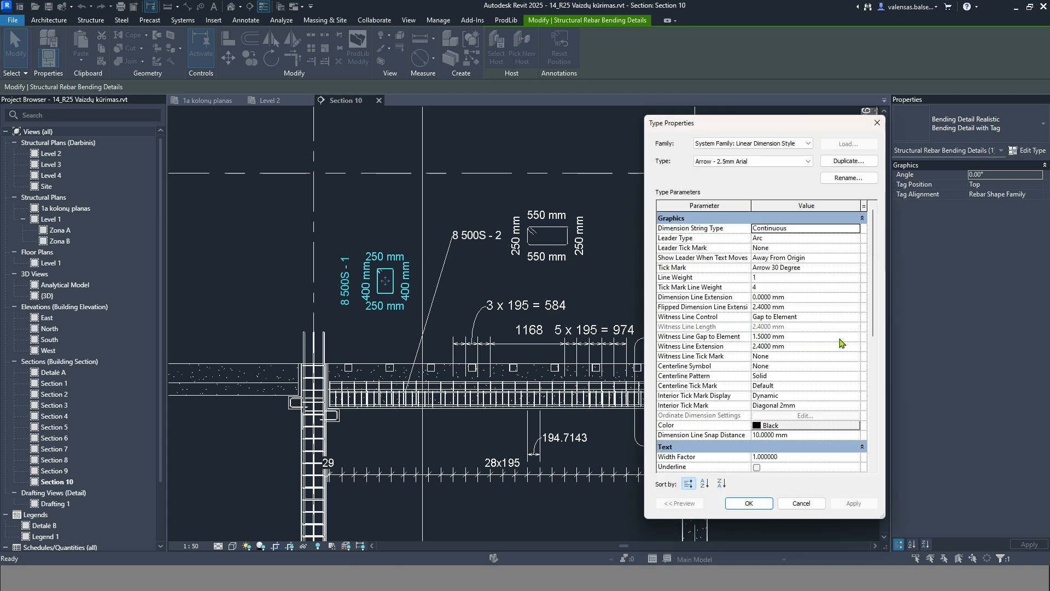
{"action": "left_click", "coordinate": [848, 161]}
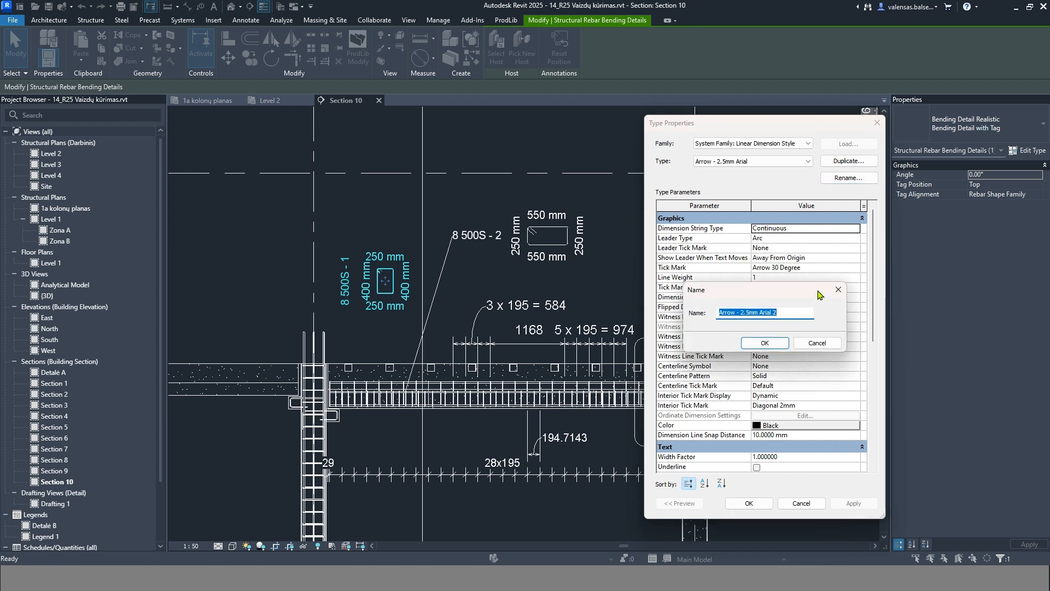
{"action": "type", "text": "lankstiniia"}
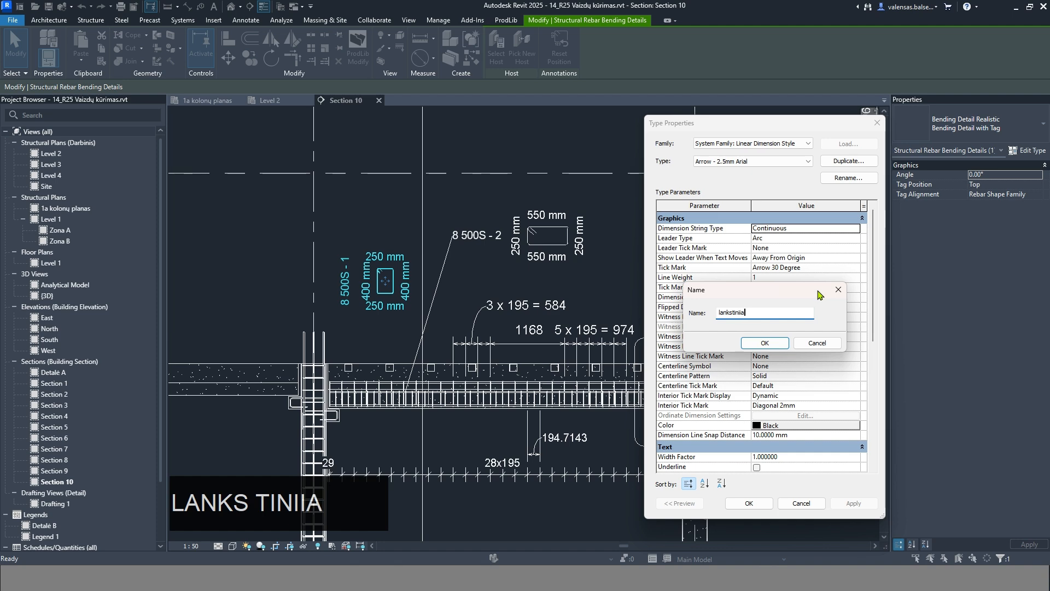
{"action": "key", "text": "Return"}
Step: Give the new dimension style its own units format in millimetres, 0 decimal places and no unit symbol, and apply it to the realistic bending detail
{"action": "scroll", "coordinate": [820, 307], "scroll_direction": "down", "scroll_amount": 6}
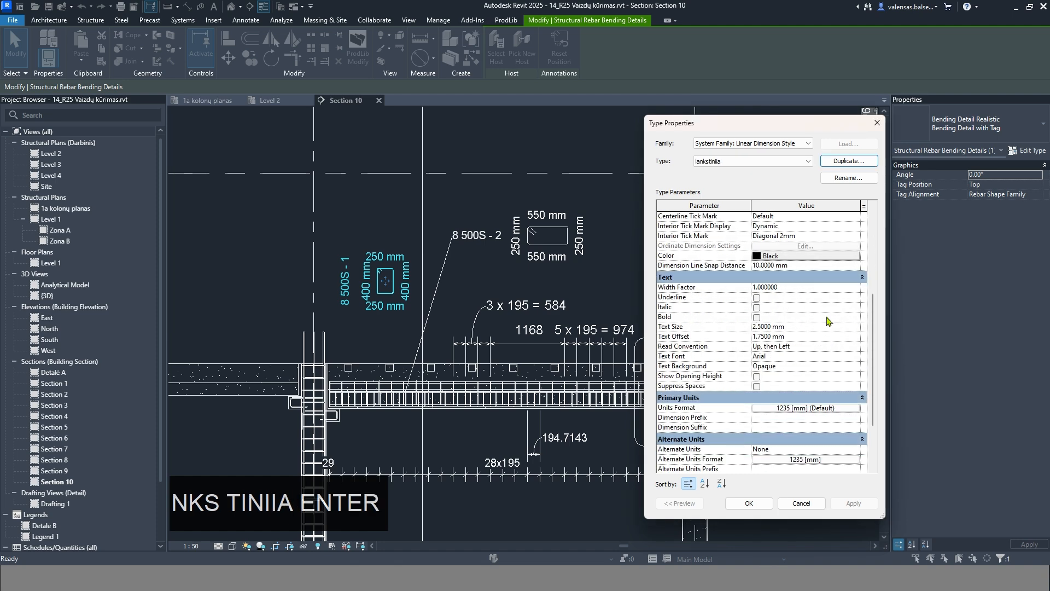
{"action": "left_click", "coordinate": [809, 408]}
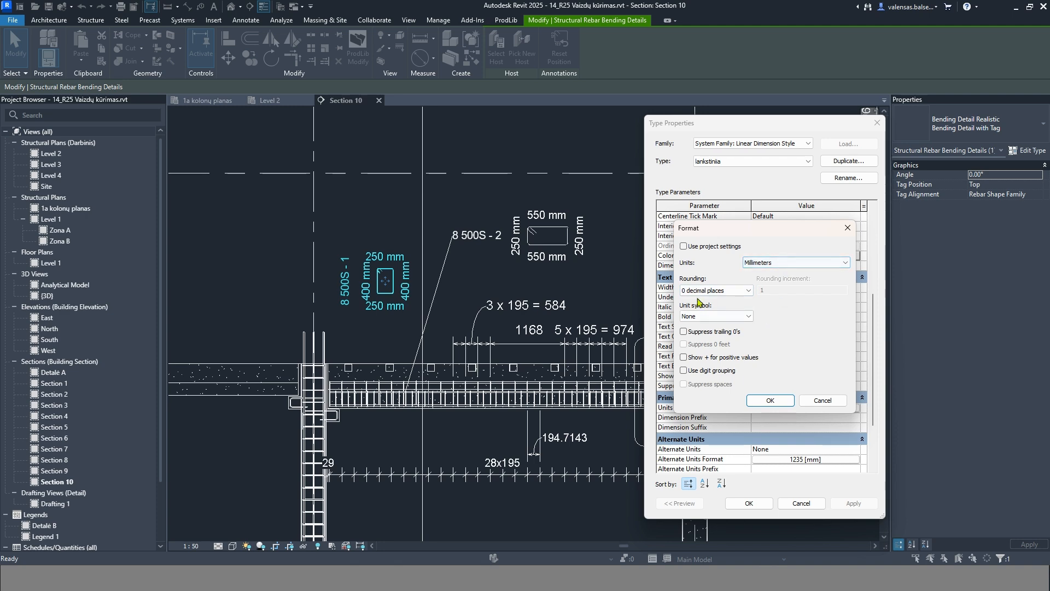
{"action": "left_click", "coordinate": [771, 400]}
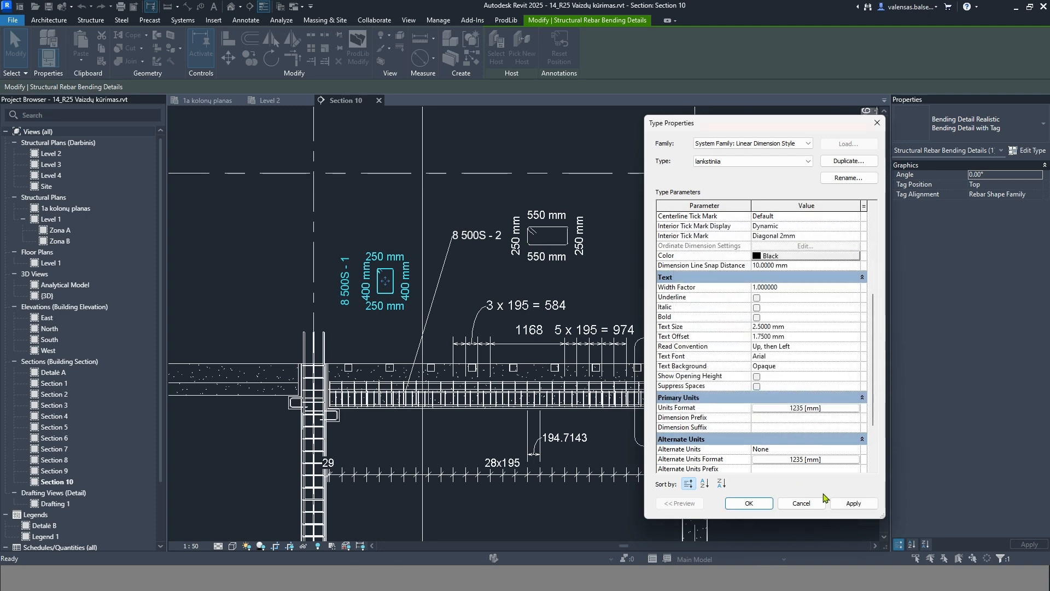
{"action": "left_click", "coordinate": [837, 504]}
{"action": "left_click", "coordinate": [747, 503]}
{"action": "left_click", "coordinate": [847, 503]}
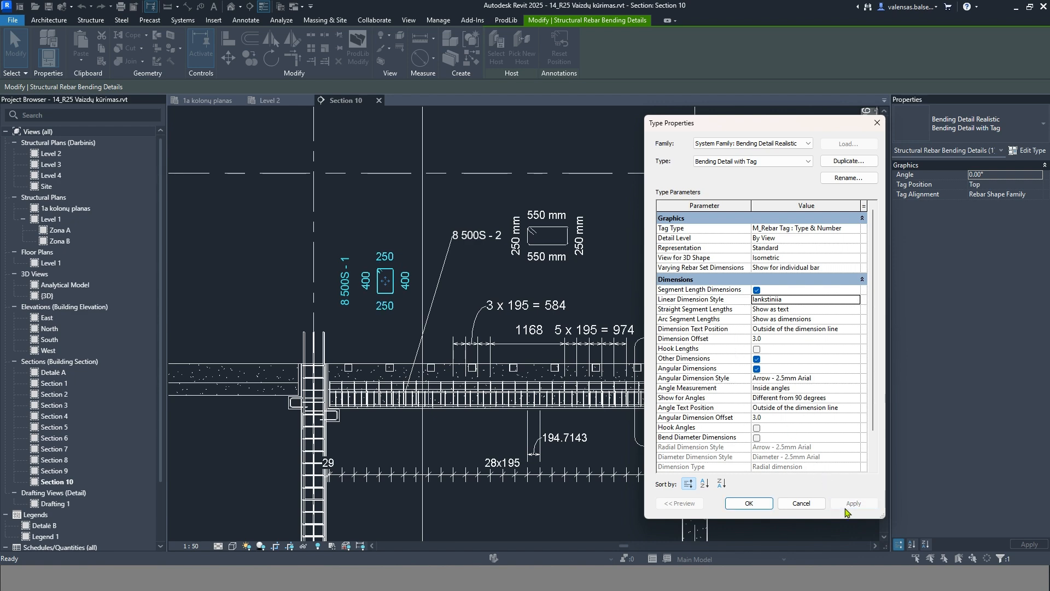
{"action": "left_click", "coordinate": [747, 504]}
{"action": "left_click", "coordinate": [374, 226]}
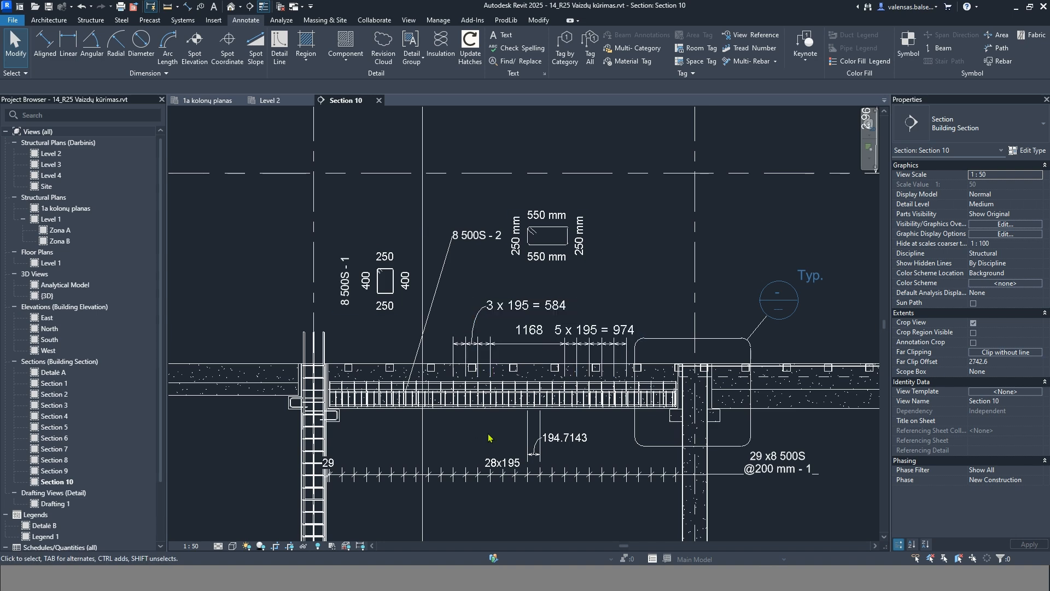
Step: Tag the beam's 12-bar stirrup set in Section 10 with a leader, placing the tag below the stirrup spacing dimension
{"action": "scroll", "coordinate": [539, 433], "scroll_direction": "down", "scroll_amount": 2}
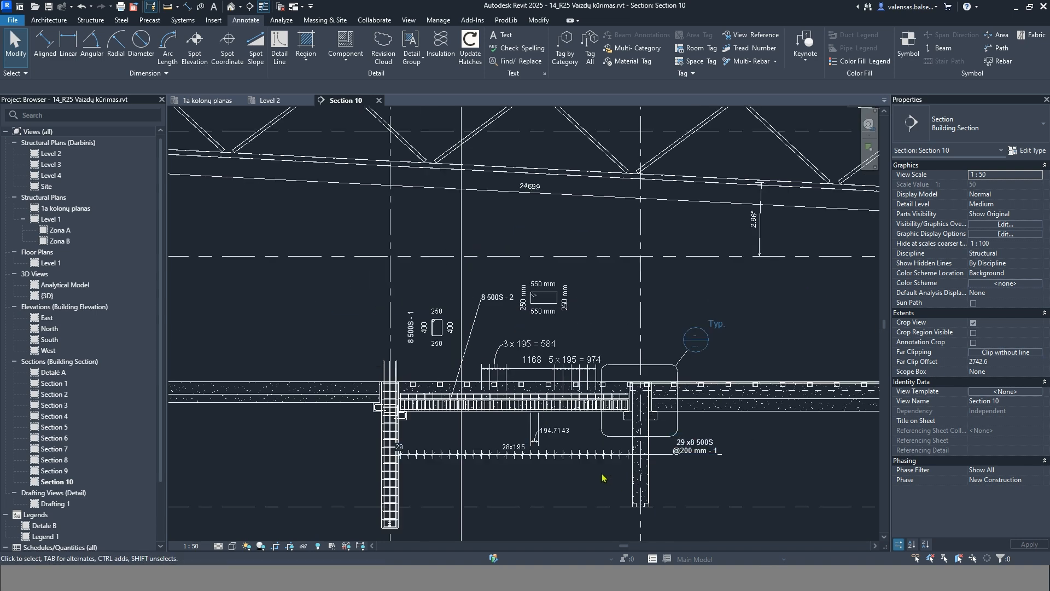
{"action": "middle_click_drag", "start_coordinate": [562, 495], "coordinate": [535, 415]}
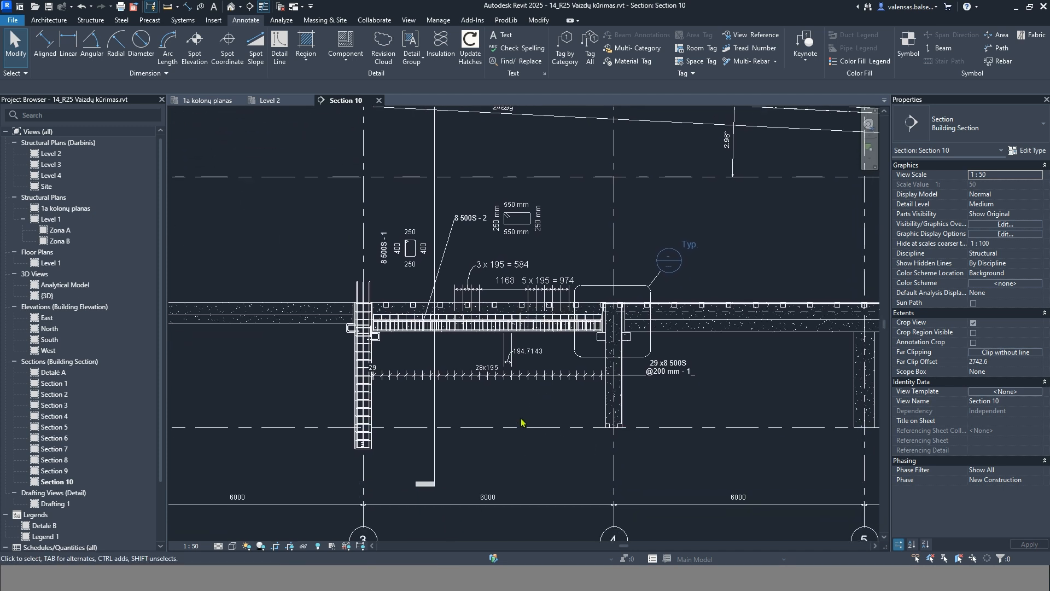
{"action": "key", "text": "t"}
{"action": "key", "text": "g"}
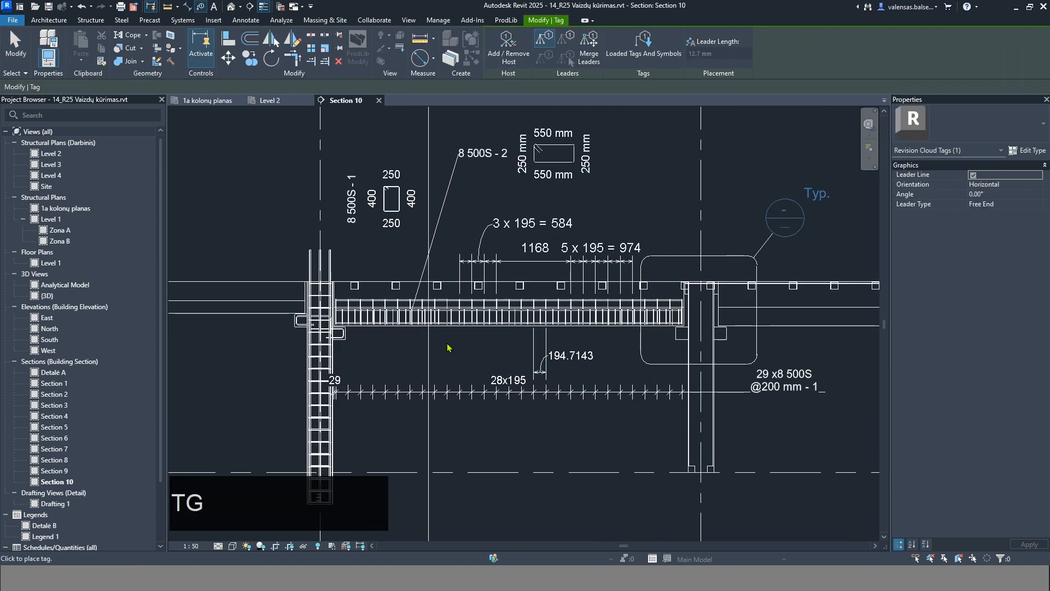
{"action": "scroll", "coordinate": [450, 329], "scroll_direction": "up", "scroll_amount": 4}
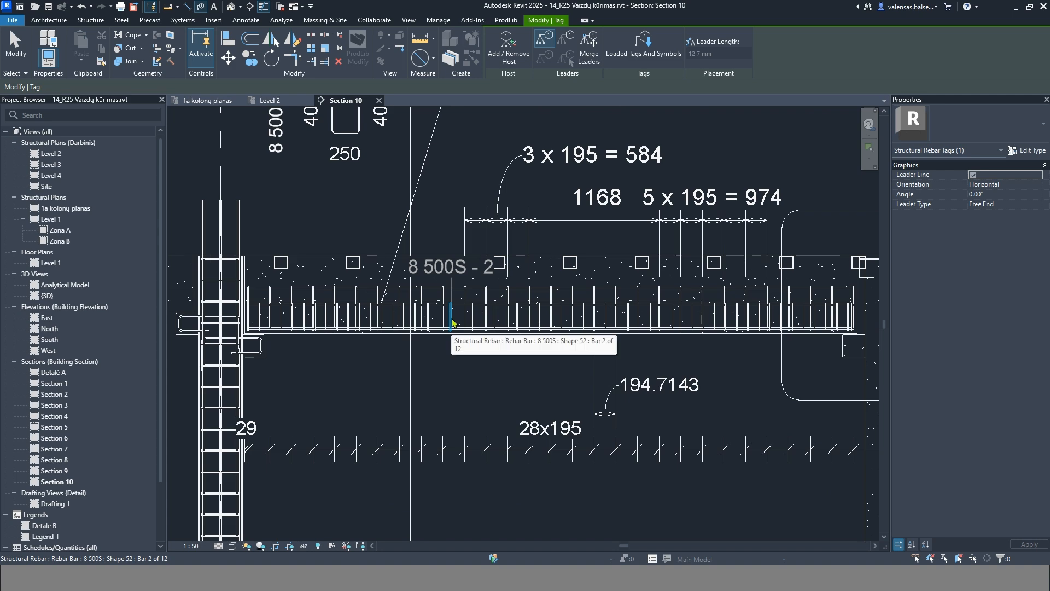
{"action": "scroll", "coordinate": [452, 323], "scroll_direction": "down", "scroll_amount": 2}
{"action": "left_click", "coordinate": [452, 323]}
{"action": "left_click", "coordinate": [515, 452]}
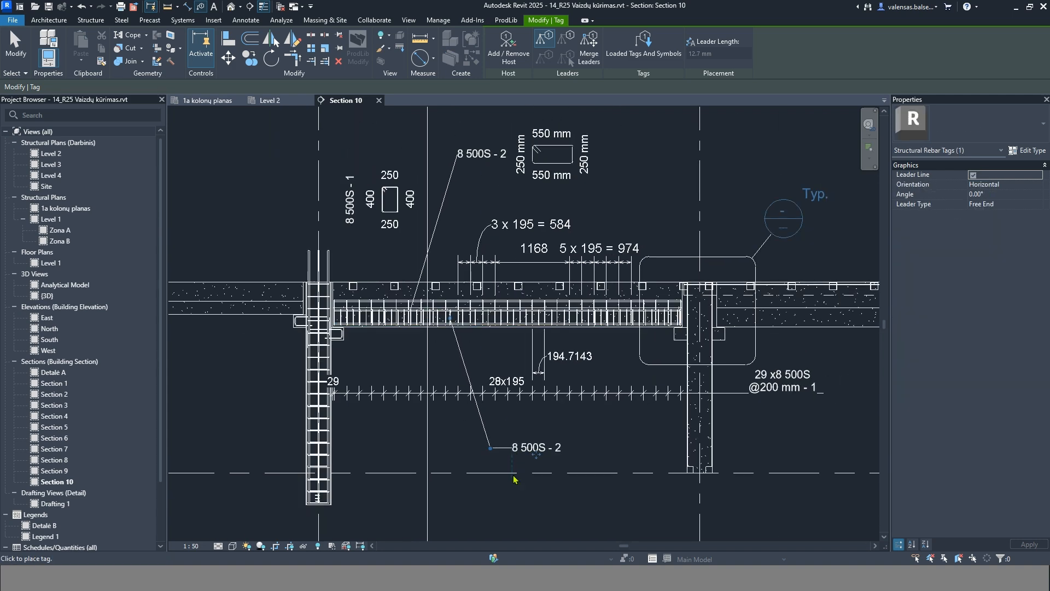
{"action": "key", "text": "Escape"}
{"action": "key", "text": "Escape"}
Step: Try the Host Count Type & Number type on the new stirrup tag, and set it to Quantity Type & Number
{"action": "left_click", "coordinate": [534, 448]}
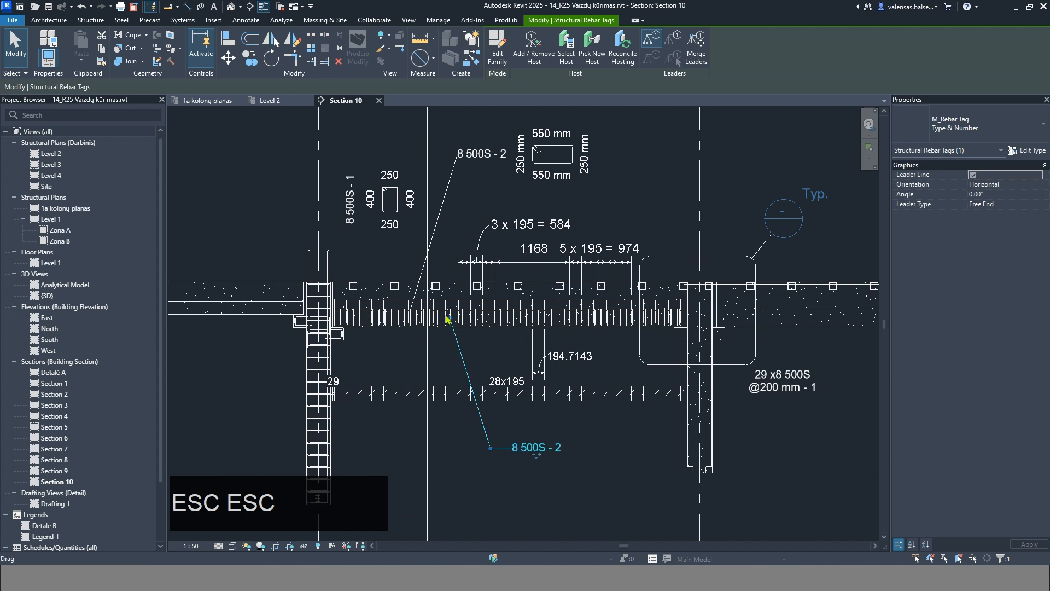
{"action": "left_click", "coordinate": [979, 130]}
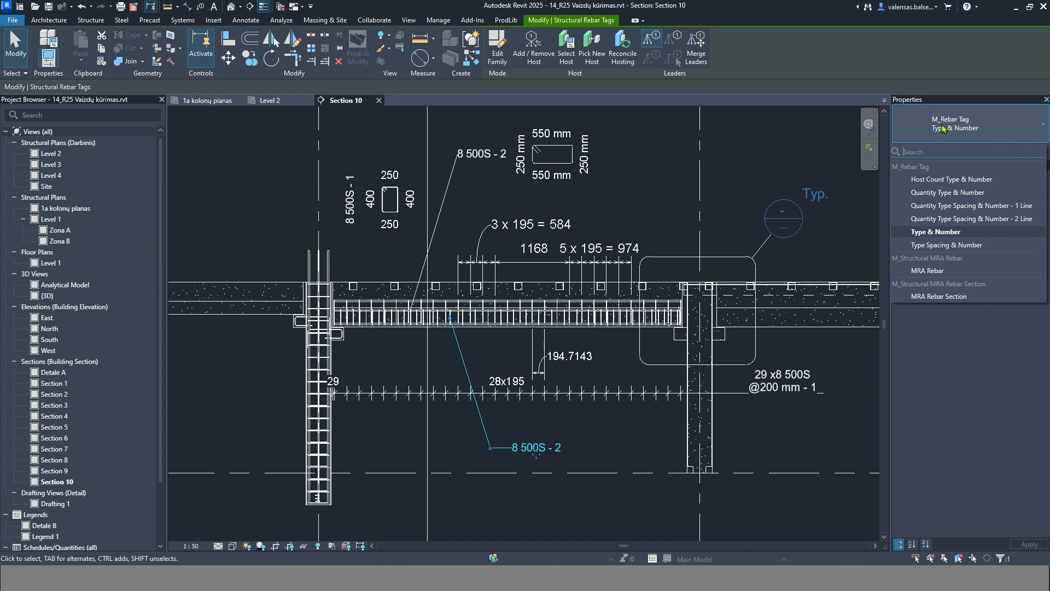
{"action": "left_click", "coordinate": [941, 181]}
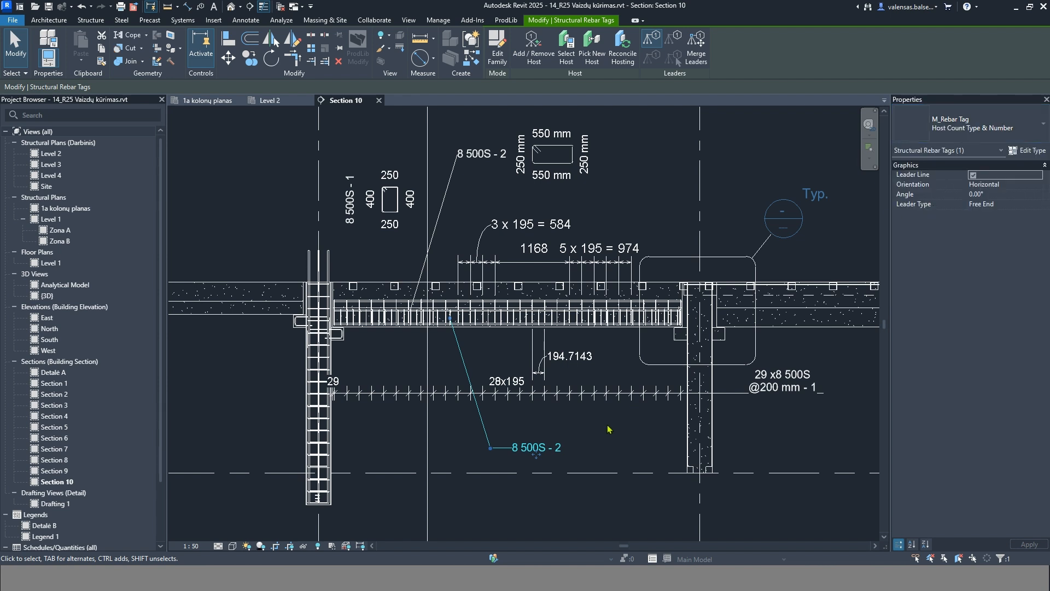
{"action": "left_click", "coordinate": [963, 126]}
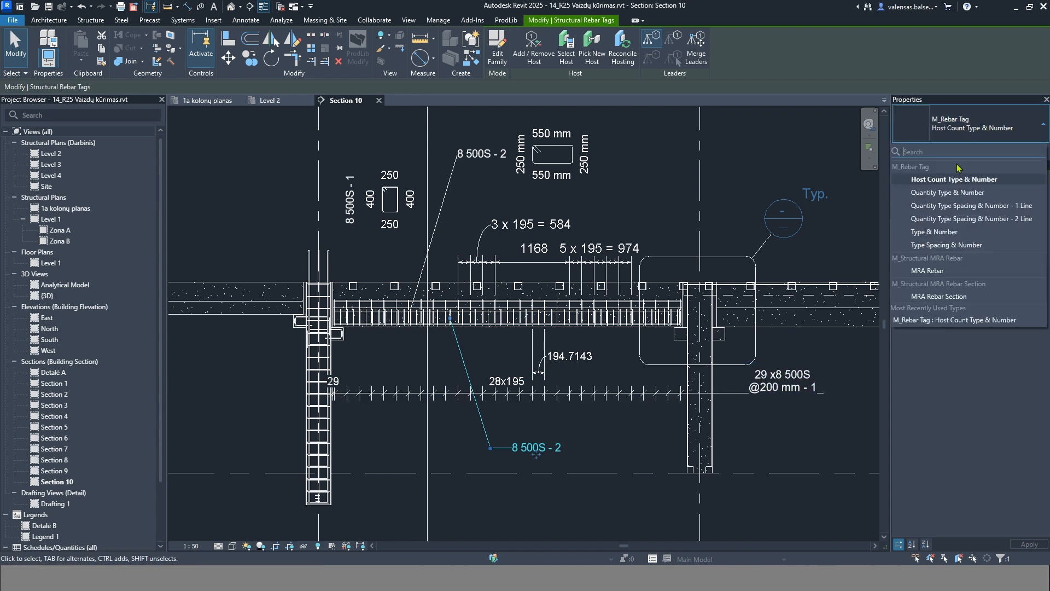
{"action": "left_click", "coordinate": [957, 195]}
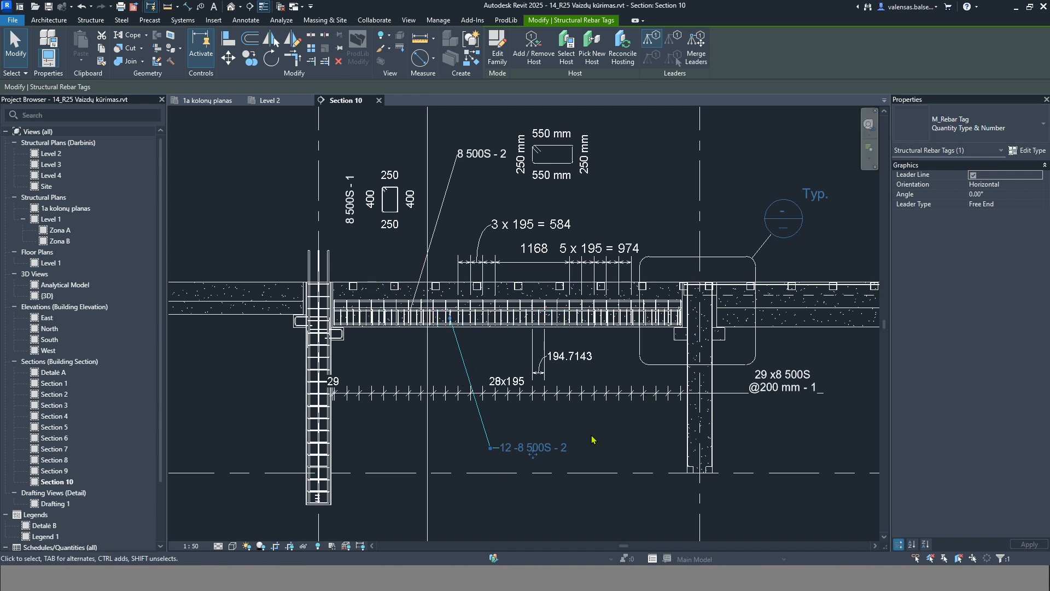
Step: Open the M_Rebar Tag family for editing and examine which family parameter controls the two-line quantity label's visibility
{"action": "left_click", "coordinate": [498, 49]}
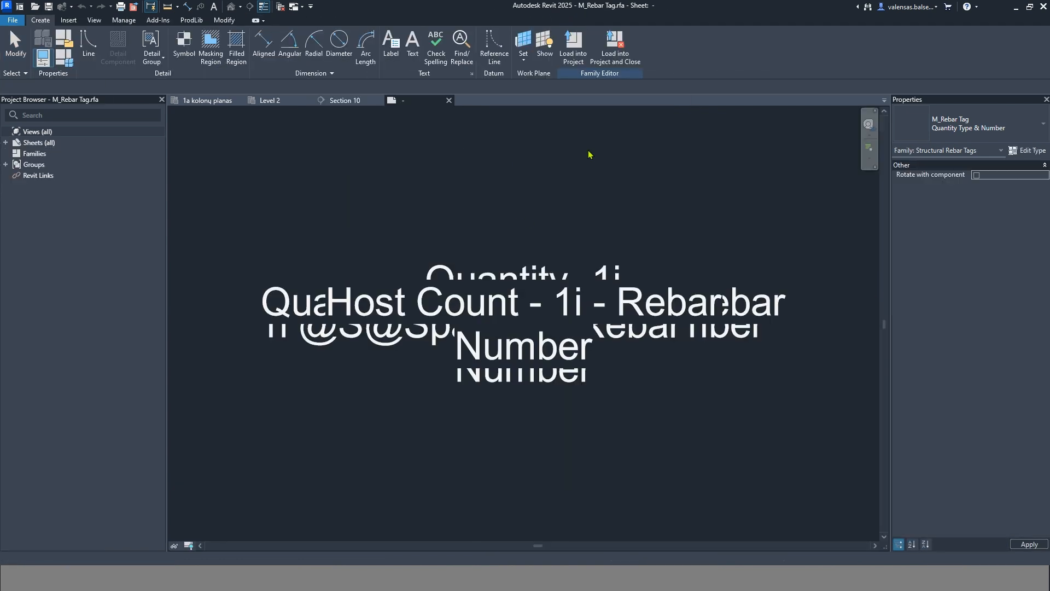
{"action": "left_click", "coordinate": [406, 360]}
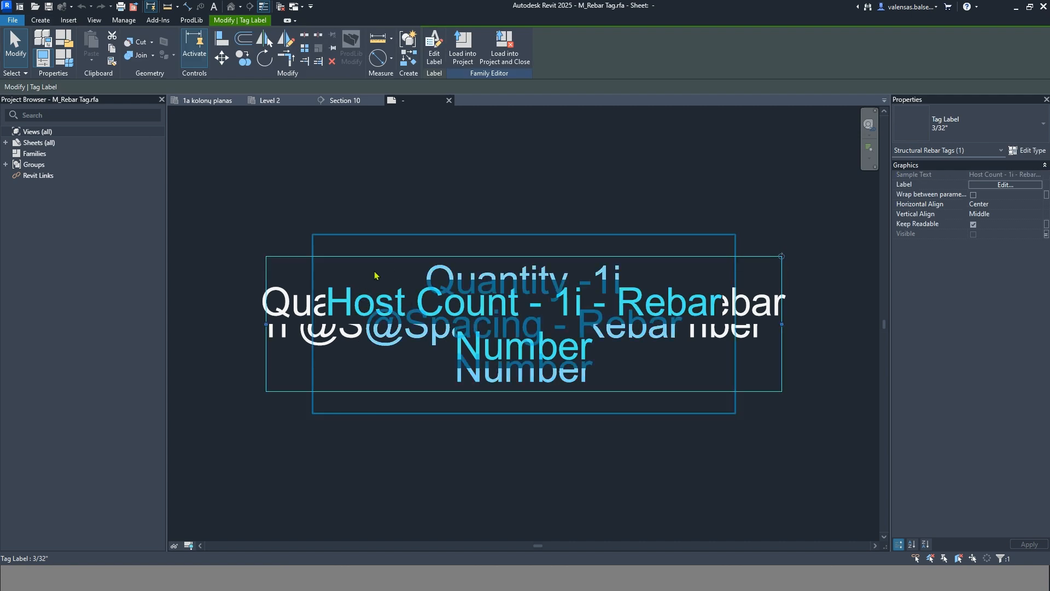
{"action": "left_click", "coordinate": [483, 384]}
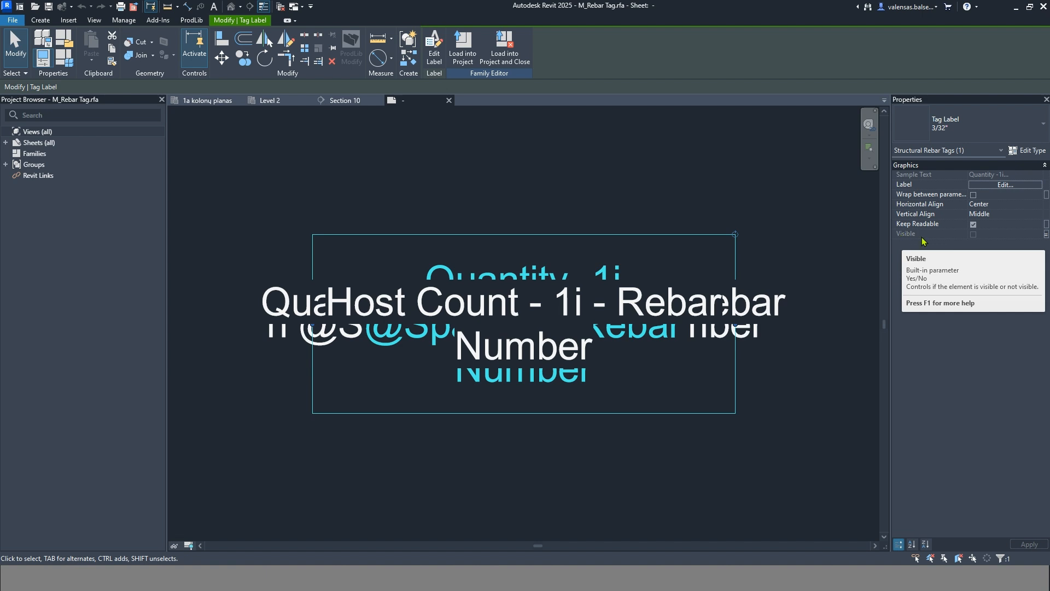
{"action": "left_click", "coordinate": [1045, 234]}
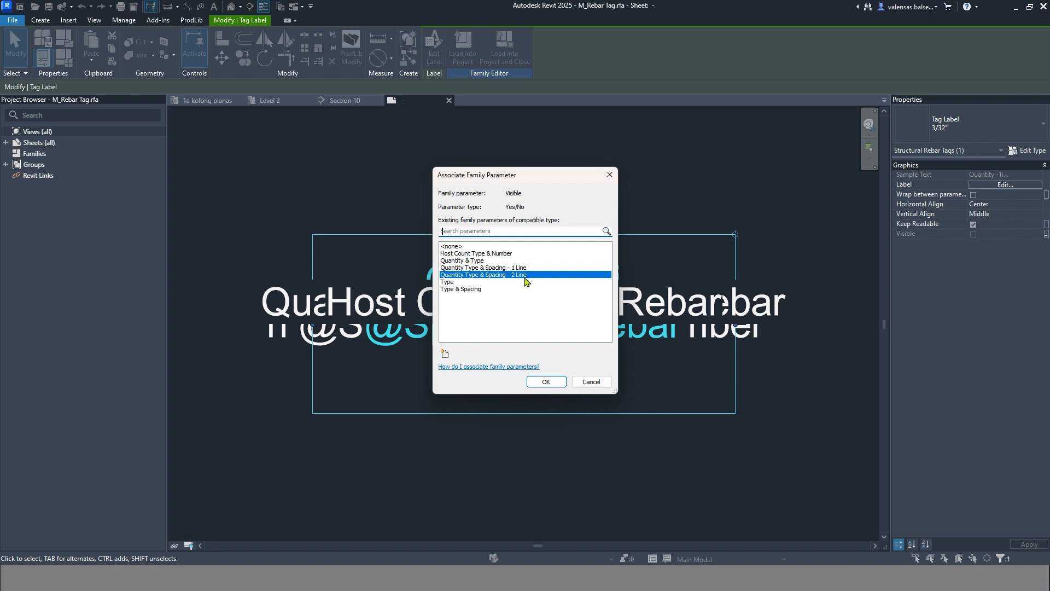
{"action": "left_click", "coordinate": [602, 385]}
Step: Review the tag family's types, comparing the visibility parameters of Type & Number and Quantity Type Spacing & Number - 2 Line
{"action": "left_click", "coordinate": [68, 62]}
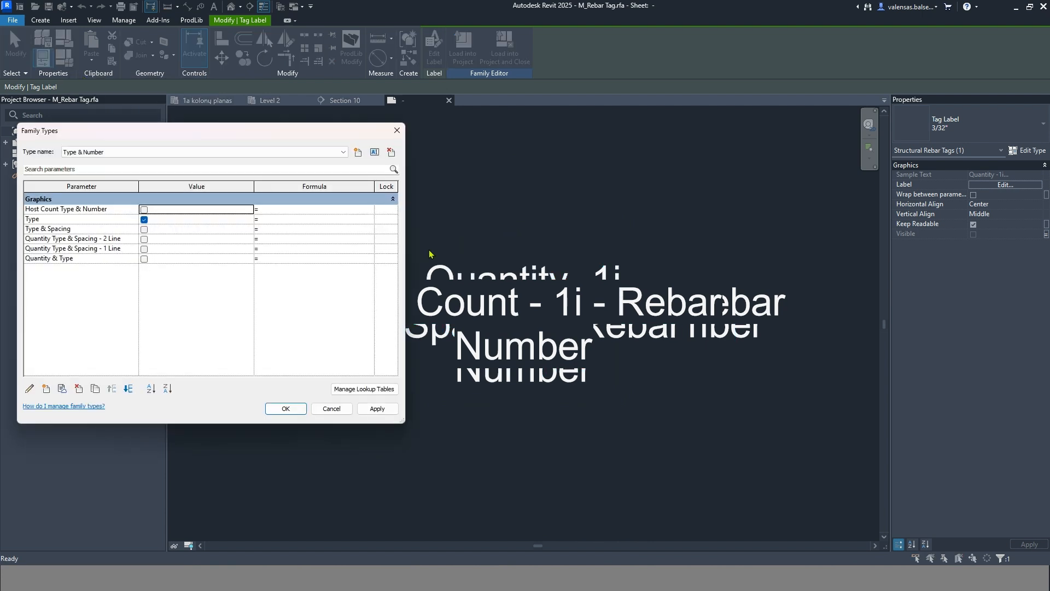
{"action": "left_click", "coordinate": [154, 153]}
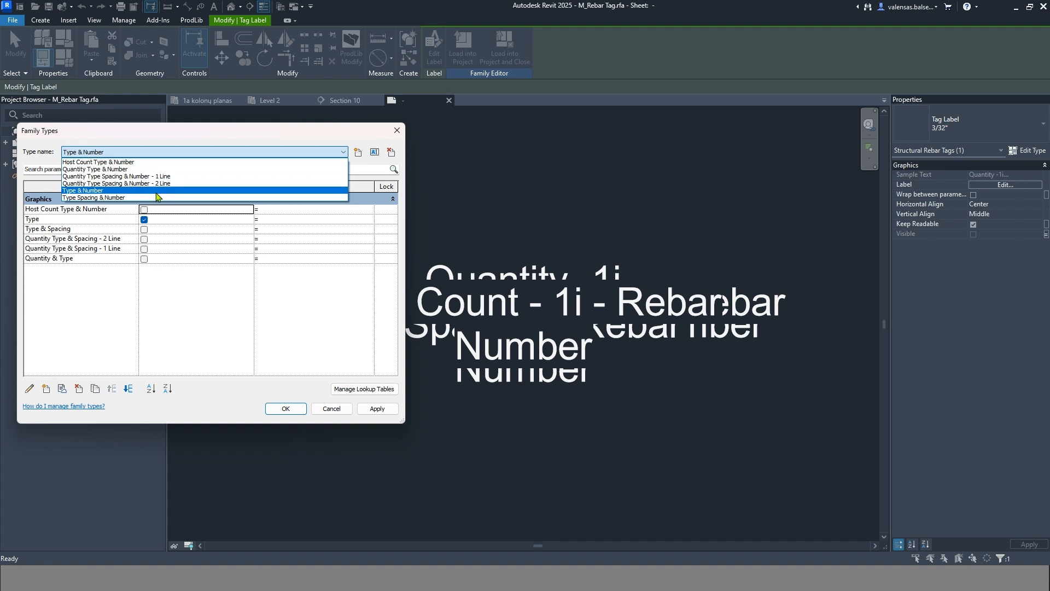
{"action": "left_click", "coordinate": [108, 303]}
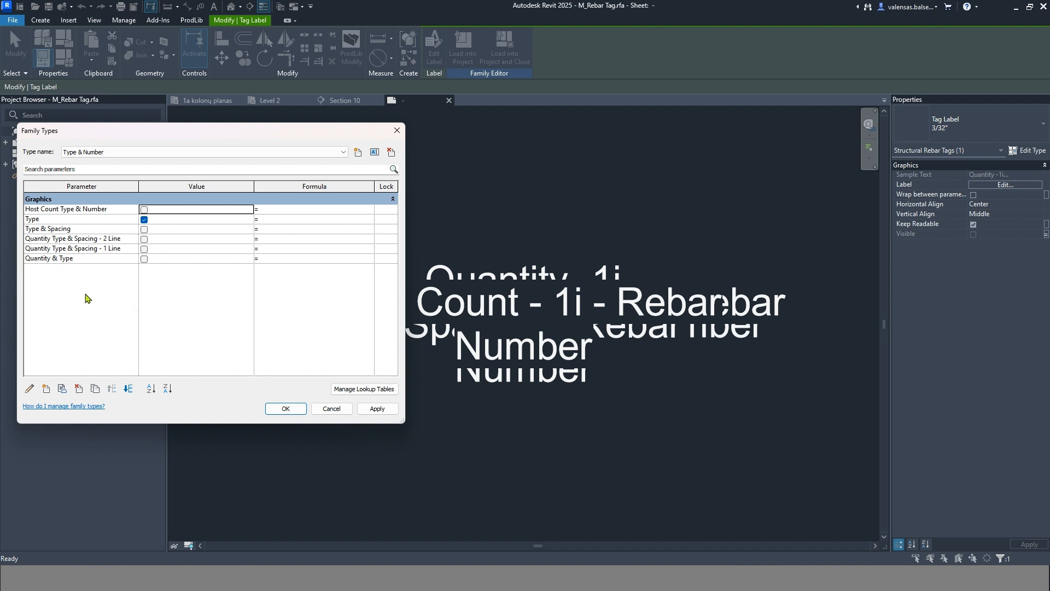
{"action": "left_click", "coordinate": [104, 152]}
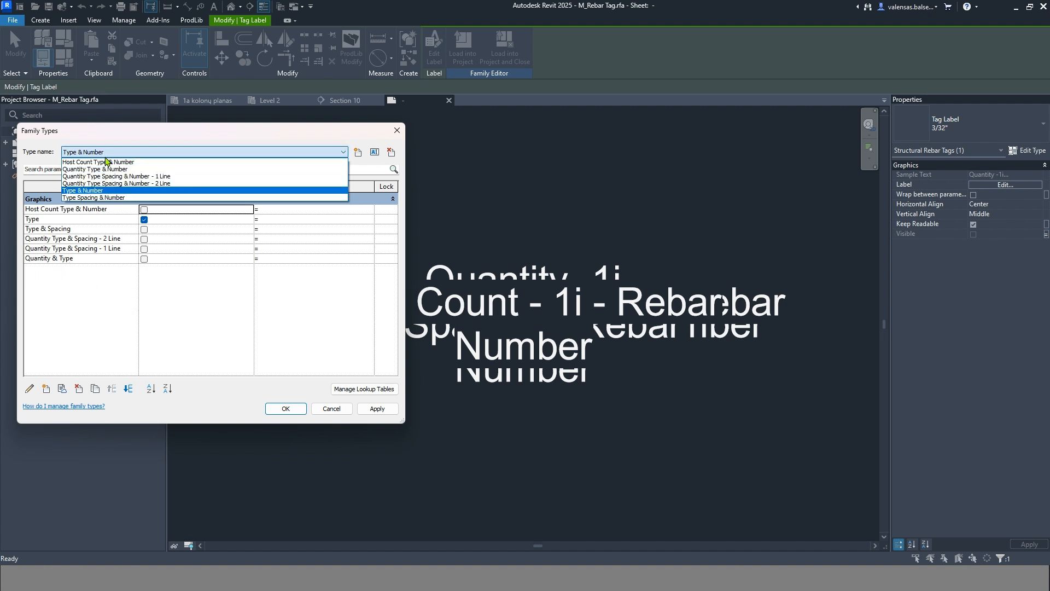
{"action": "left_click", "coordinate": [102, 183]}
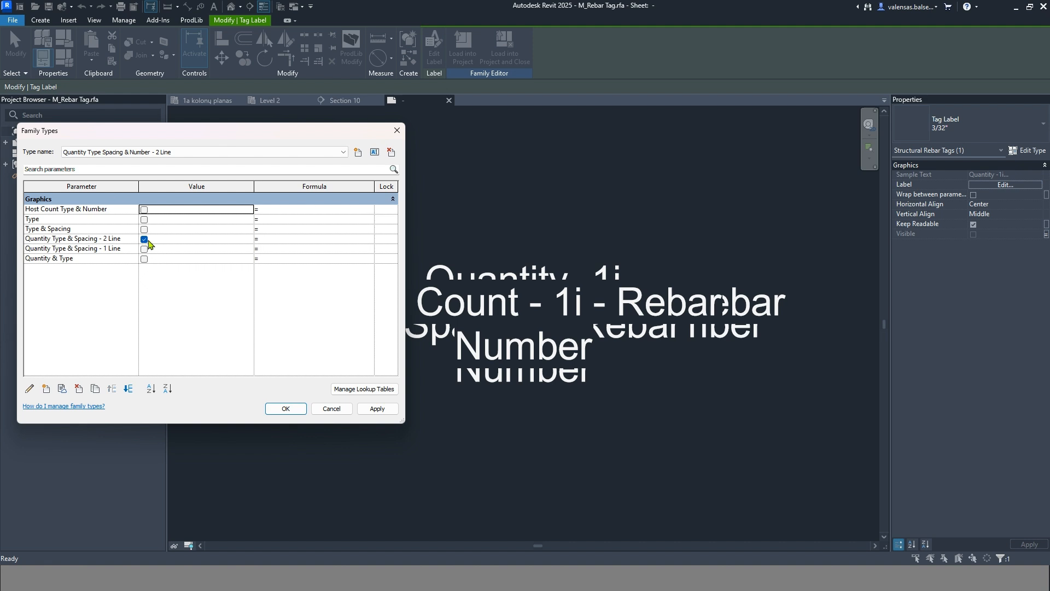
{"action": "left_click", "coordinate": [115, 249]}
{"action": "left_click", "coordinate": [116, 257]}
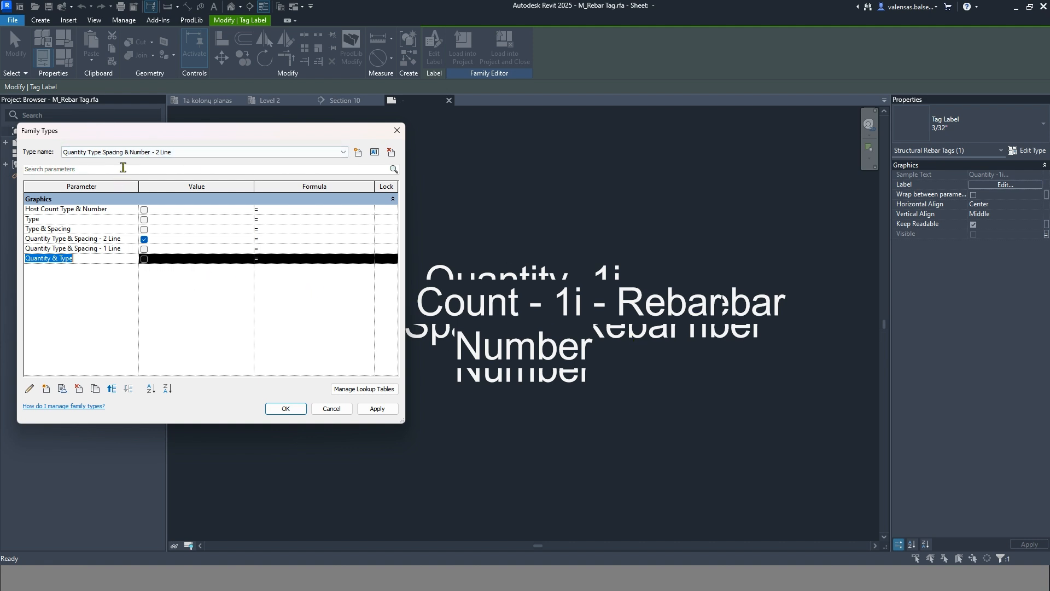
{"action": "left_click", "coordinate": [93, 241]}
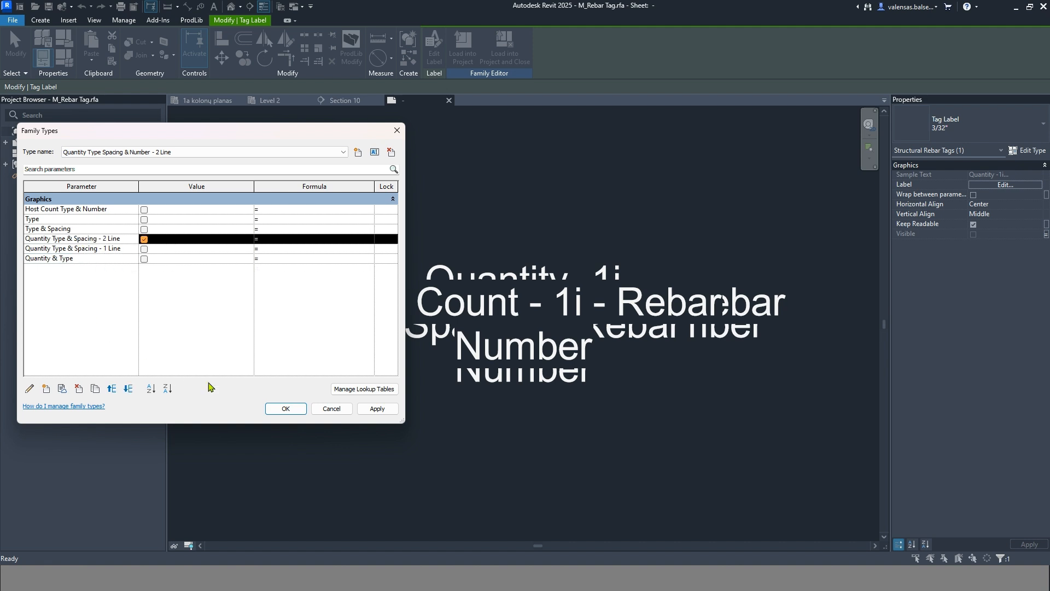
{"action": "left_click", "coordinate": [330, 412]}
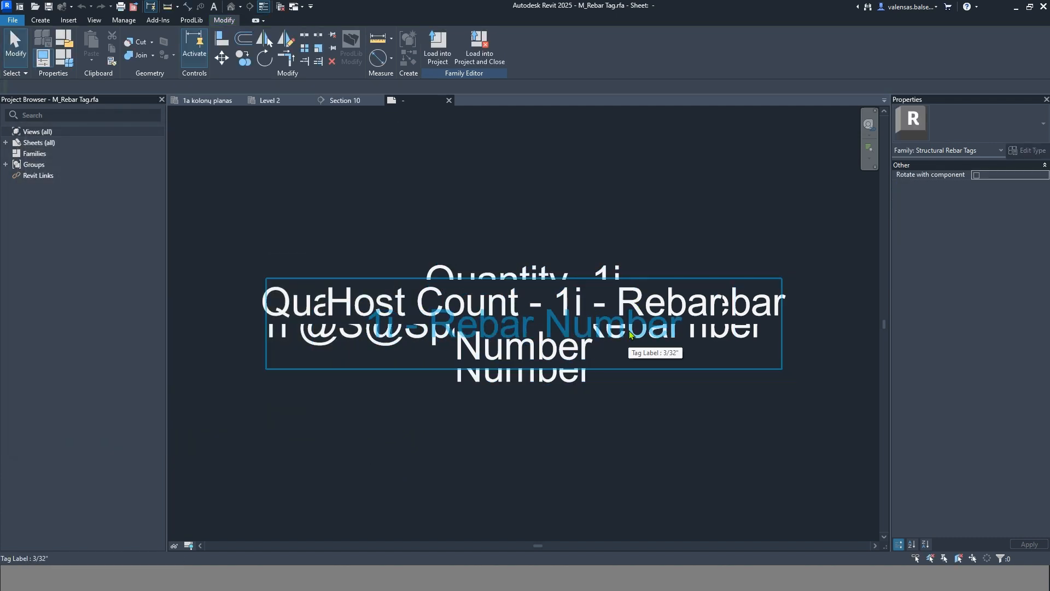
Step: Inspect the label definition of the two-line quantity and spacing label without changing it
{"action": "left_click", "coordinate": [538, 381]}
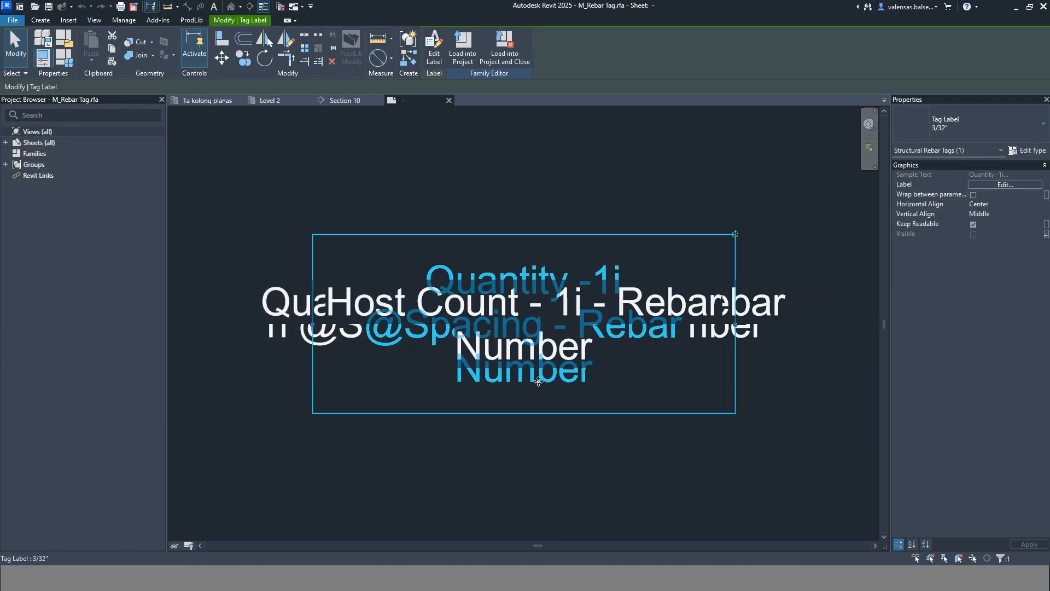
{"action": "left_click", "coordinate": [1005, 184]}
{"action": "left_click", "coordinate": [665, 382]}
{"action": "left_click", "coordinate": [519, 153]}
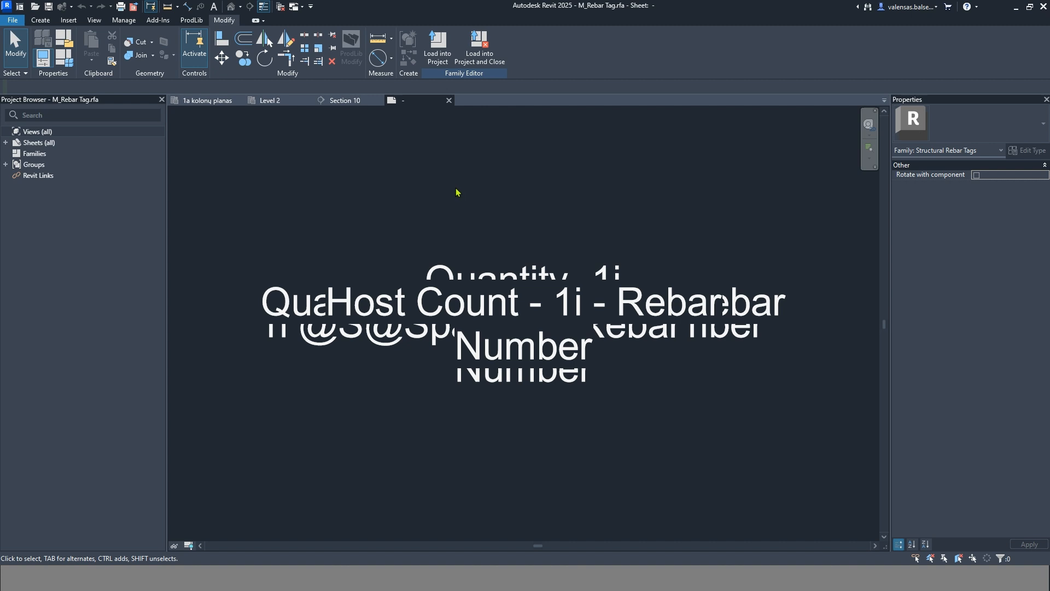
Step: Return to Section 10 through its section mark in the 1a kolonų planas plan and inspect the stirrup tag's host options
{"action": "left_click", "coordinate": [211, 100]}
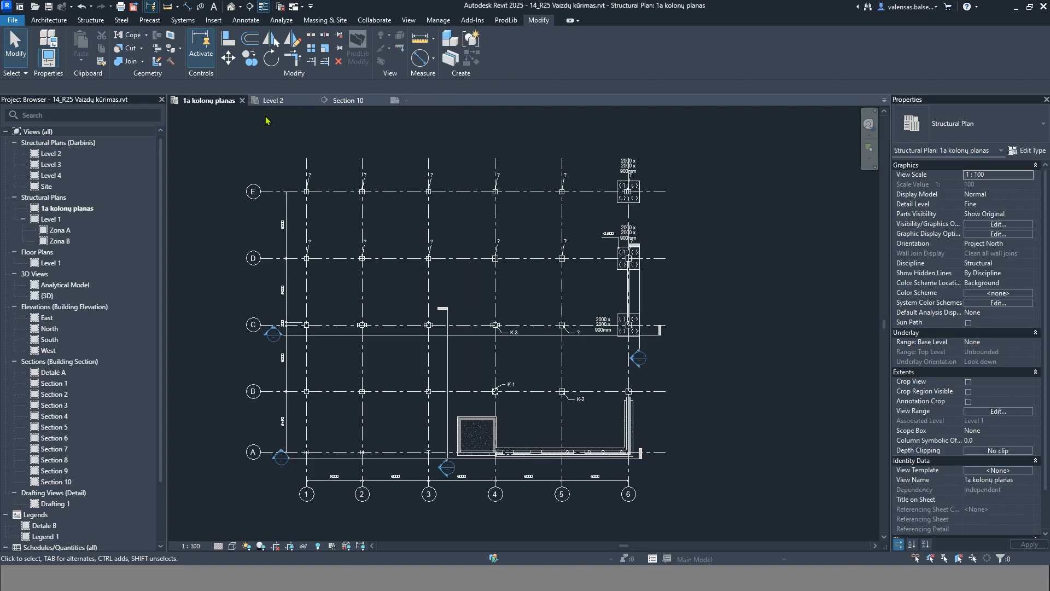
{"action": "double_click", "coordinate": [274, 334]}
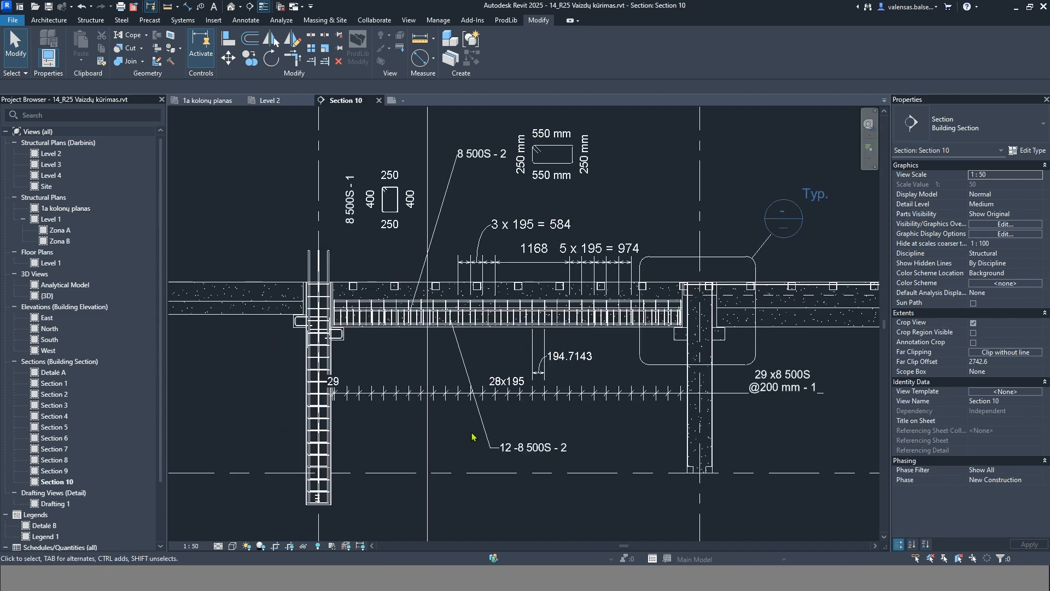
{"action": "left_click", "coordinate": [520, 447]}
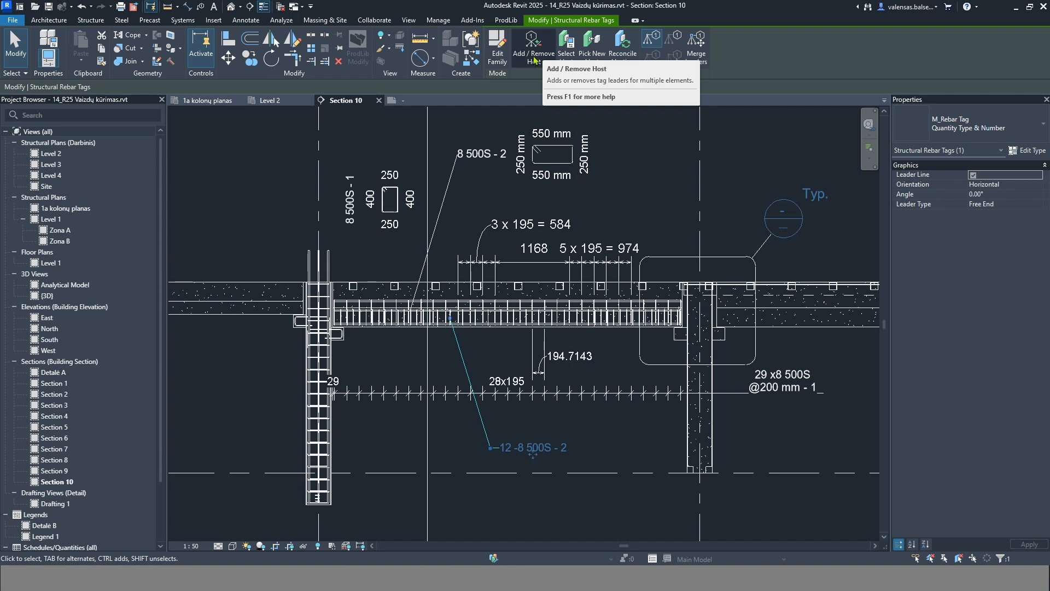
{"action": "left_click", "coordinate": [610, 369]}
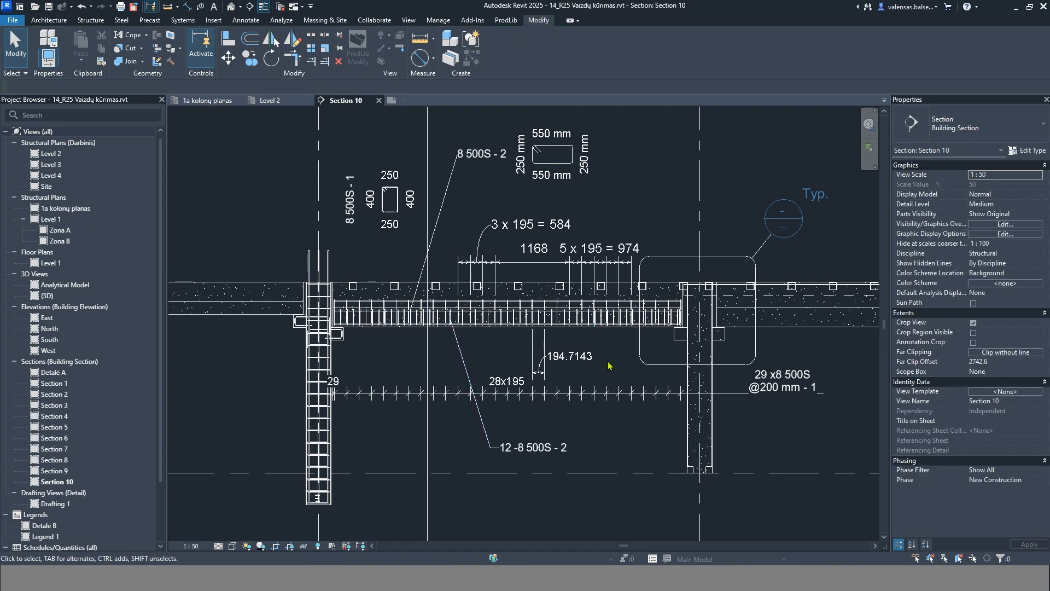
Step: Open Section 4 from its section mark in the Level 2 plan, focusing on the reinforced cross-section of the stepped beam
{"action": "scroll", "coordinate": [528, 374], "scroll_direction": "down", "scroll_amount": 3}
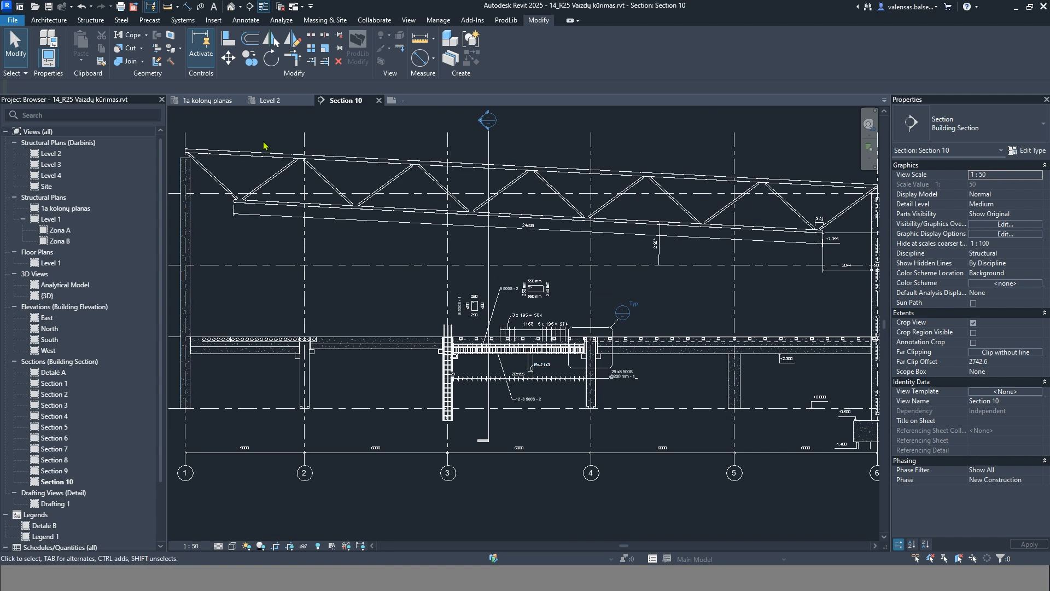
{"action": "left_click", "coordinate": [277, 104]}
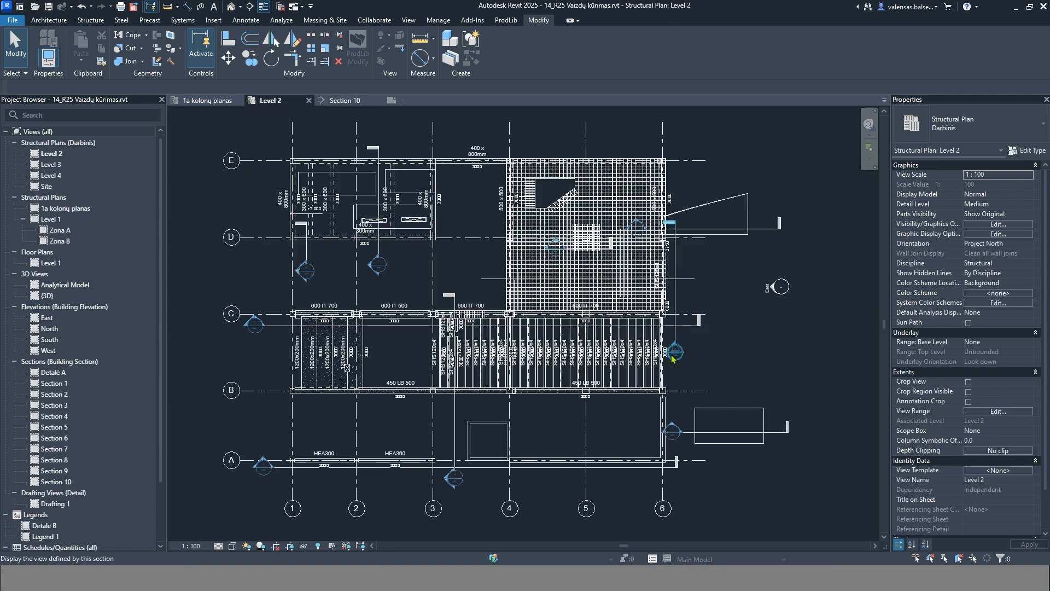
{"action": "double_click", "coordinate": [454, 479]}
{"action": "scroll", "coordinate": [656, 352], "scroll_direction": "up", "scroll_amount": 3}
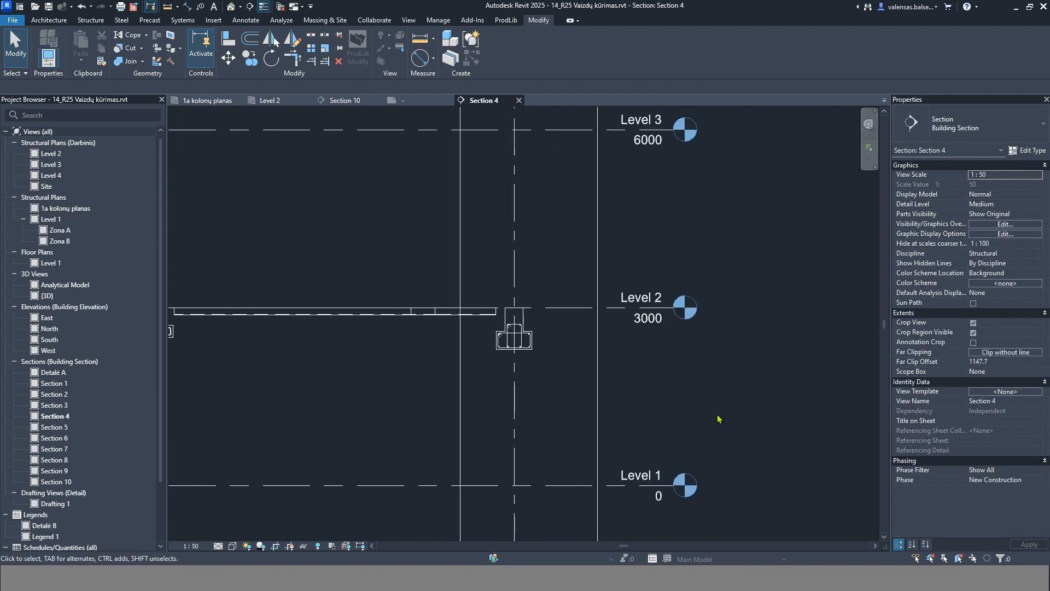
{"action": "scroll", "coordinate": [664, 410], "scroll_direction": "up", "scroll_amount": 3}
{"action": "scroll", "coordinate": [429, 274], "scroll_direction": "up", "scroll_amount": 3}
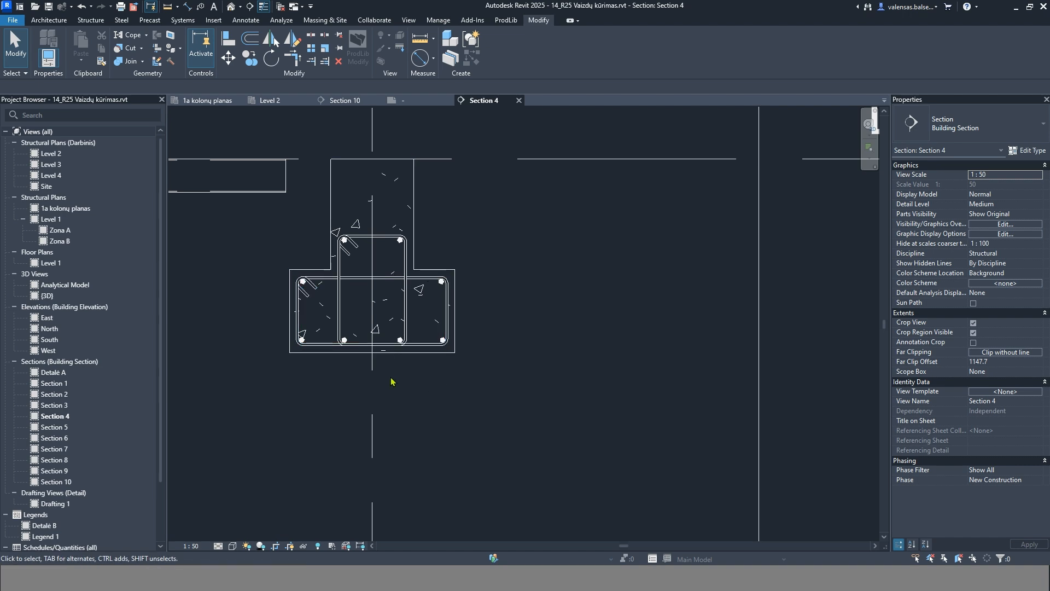
Step: Tag the upper longitudinal bar near the stepped beam's web corner, placing the leader tag beside the beam
{"action": "key", "text": "t"}
{"action": "key", "text": "g"}
{"action": "left_click", "coordinate": [400, 246]}
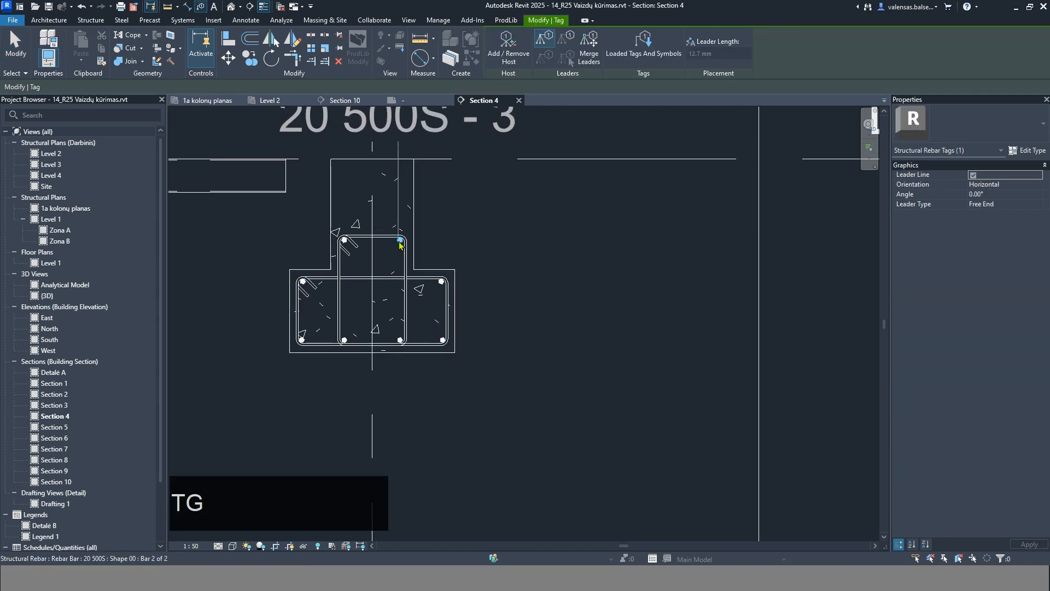
{"action": "left_click", "coordinate": [496, 206]}
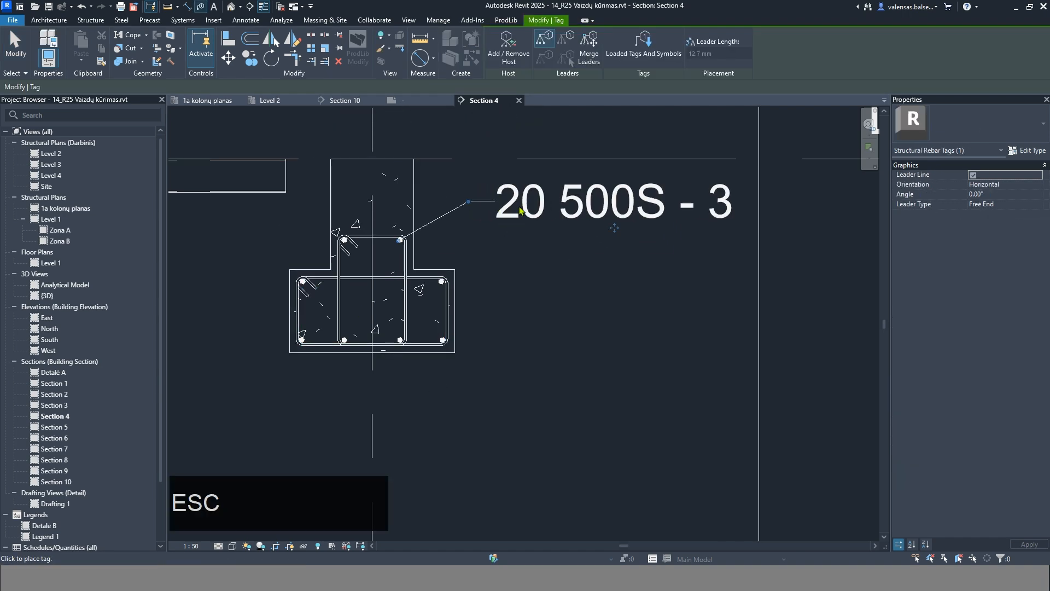
{"action": "key", "text": "Escape"}
{"action": "key", "text": "Escape"}
Step: Add the other three bars at the inner stirrup's corners as hosts of the stepped beam's rebar tag
{"action": "left_click", "coordinate": [612, 211]}
{"action": "left_click", "coordinate": [536, 59]}
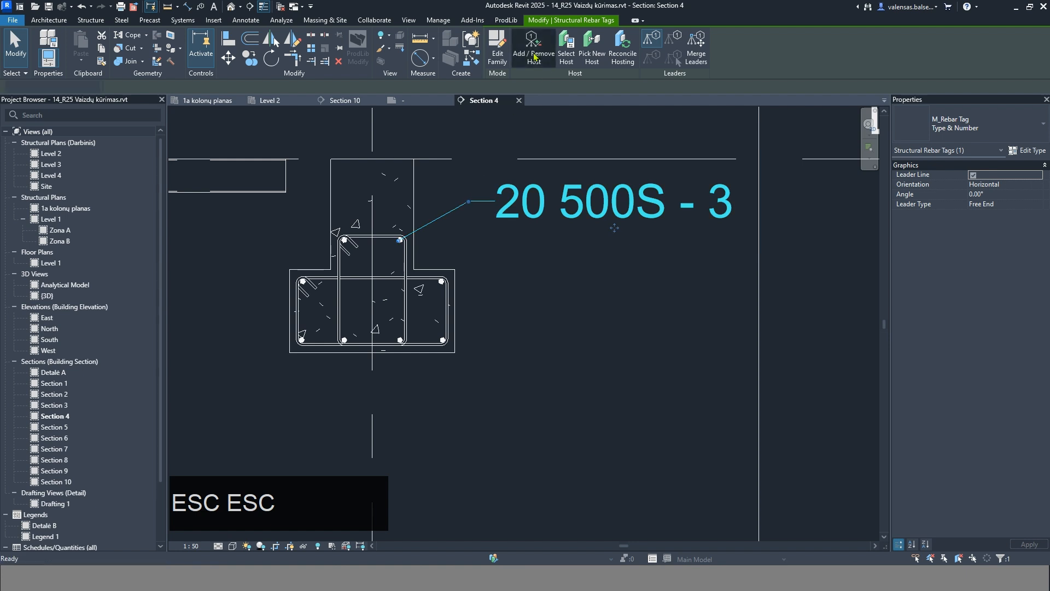
{"action": "scroll", "coordinate": [346, 245], "scroll_direction": "up", "scroll_amount": 3}
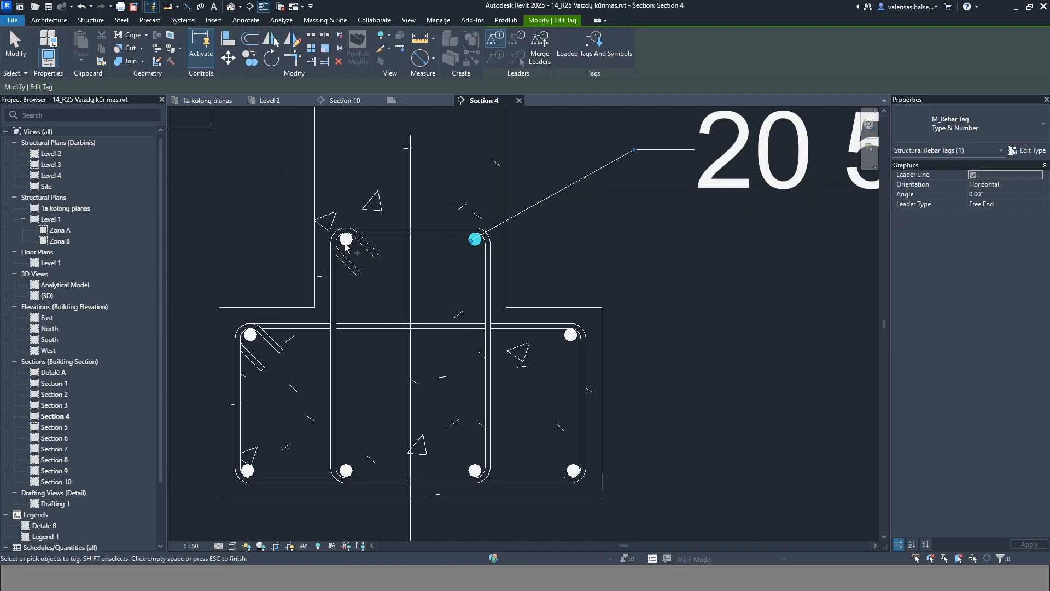
{"action": "left_click", "coordinate": [347, 241]}
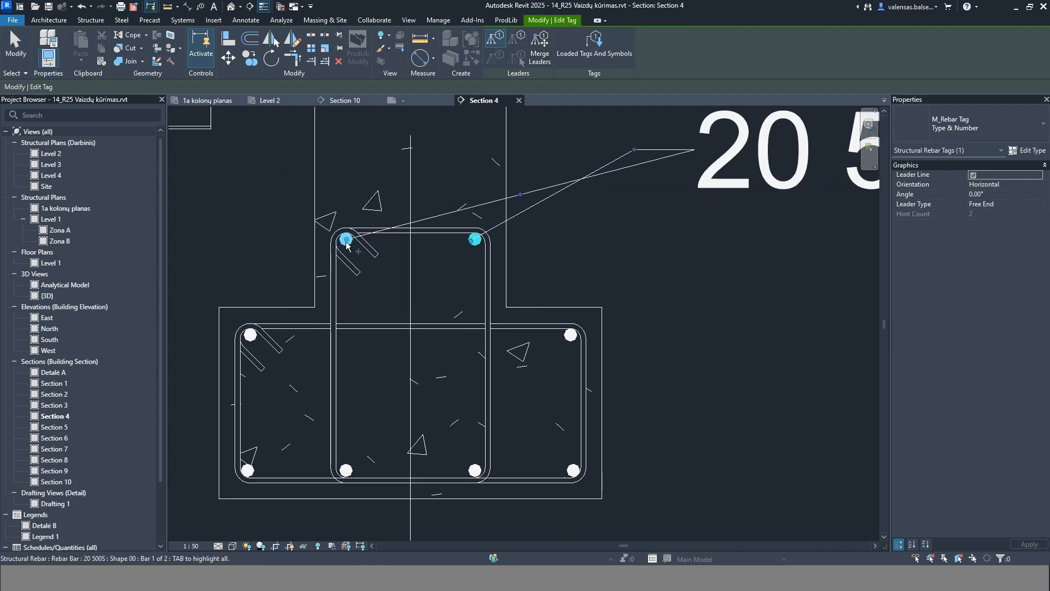
{"action": "left_click", "coordinate": [476, 470]}
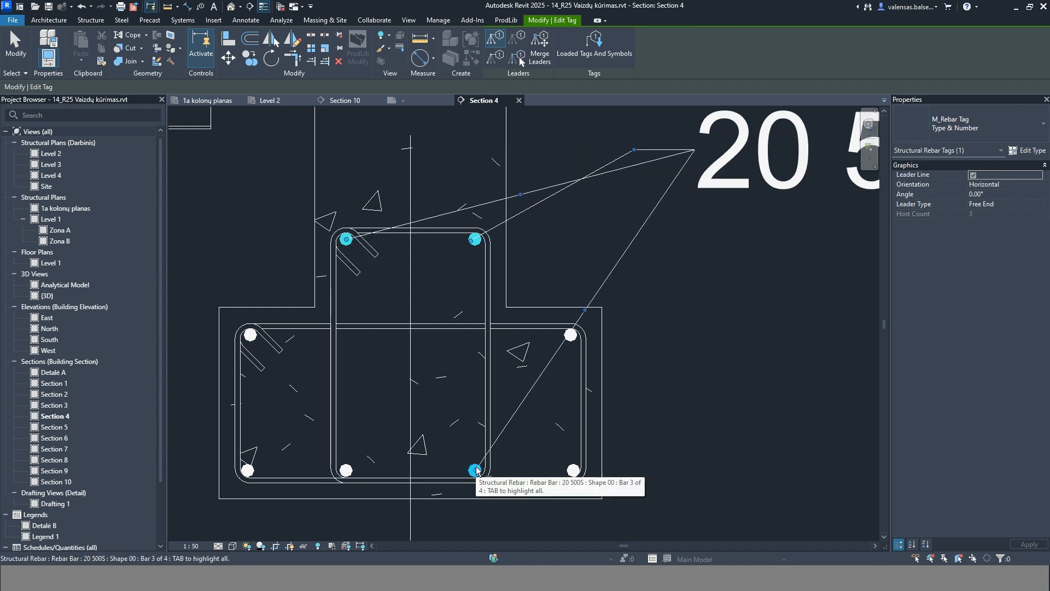
{"action": "left_click", "coordinate": [347, 469]}
{"action": "scroll", "coordinate": [345, 467], "scroll_direction": "down", "scroll_amount": 3}
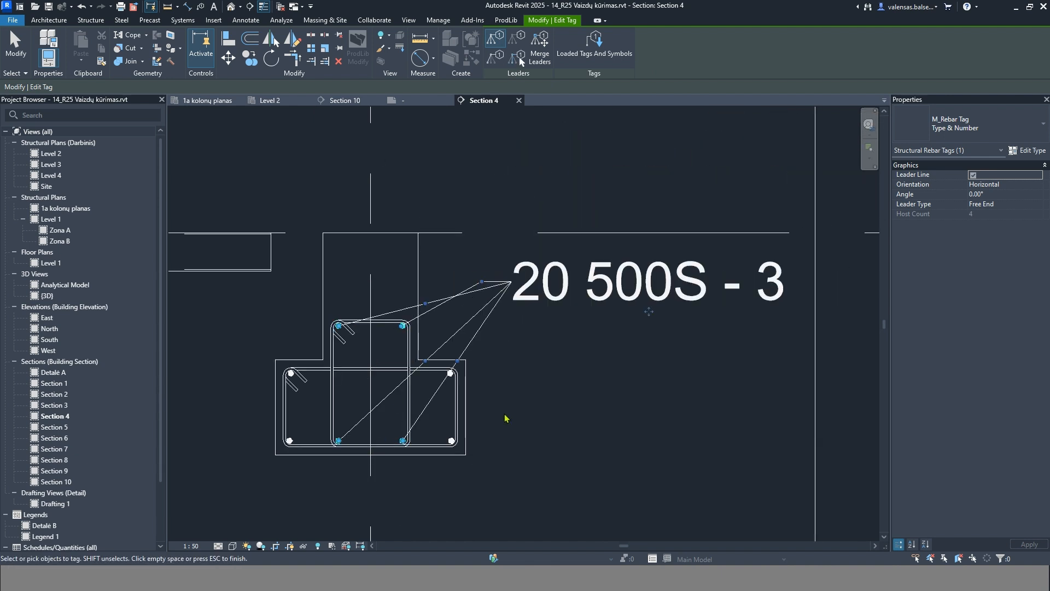
Step: Try adding the wide flange stirrup as another host of the longitudinal bars' tag
{"action": "scroll", "coordinate": [454, 334], "scroll_direction": "down", "scroll_amount": 2}
{"action": "scroll", "coordinate": [497, 382], "scroll_direction": "up", "scroll_amount": 1}
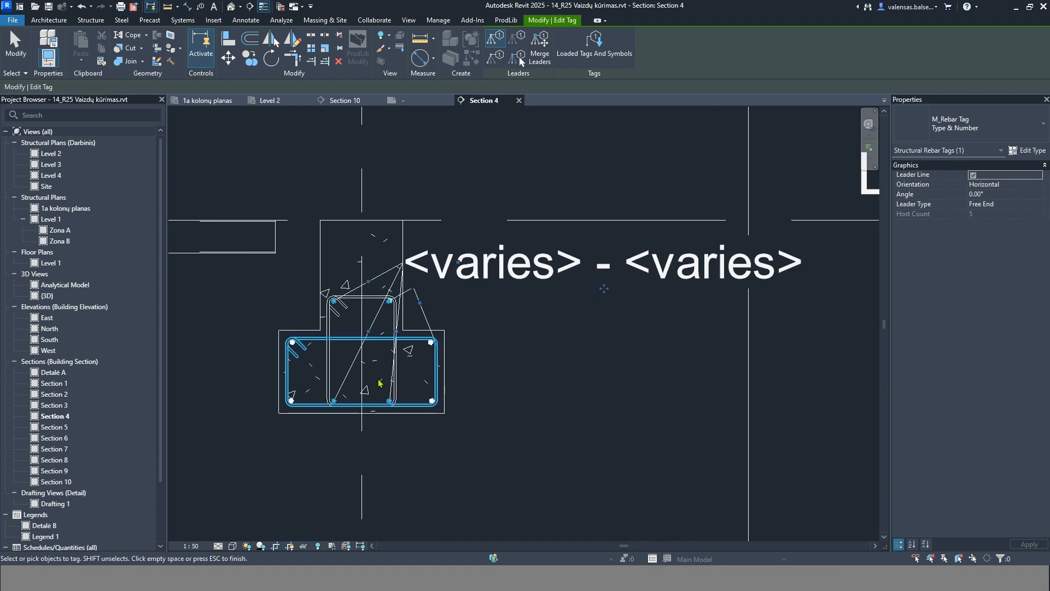
{"action": "key", "text": "Escape"}
{"action": "key", "text": "Escape"}
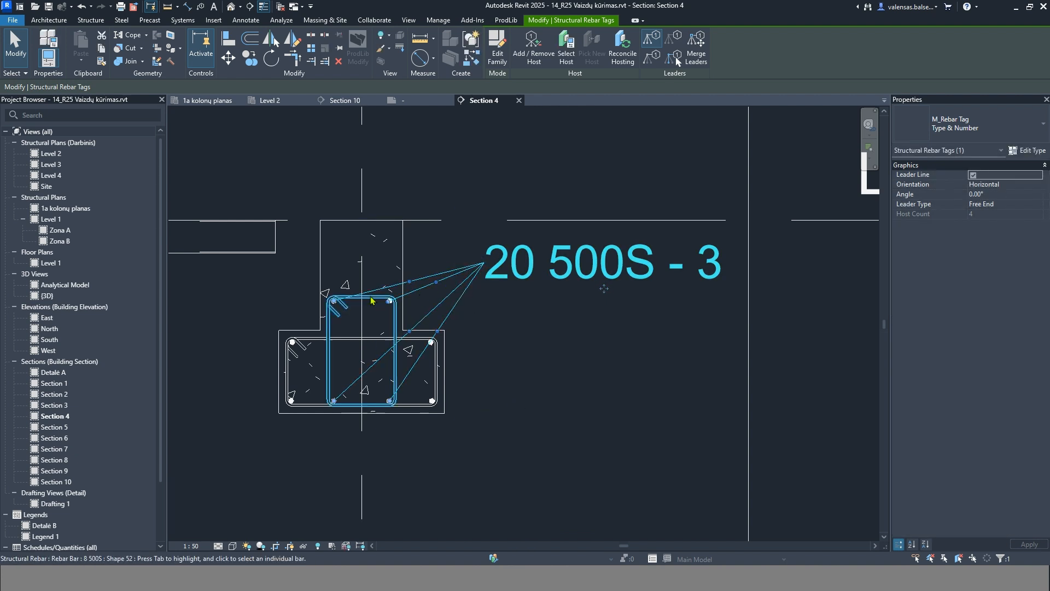
Step: Change the multi-host longitudinal bar tag to the M_Rebar Tag type Host Count Type & Number
{"action": "scroll", "coordinate": [391, 301], "scroll_direction": "up", "scroll_amount": 5}
{"action": "scroll", "coordinate": [396, 295], "scroll_direction": "down", "scroll_amount": 5}
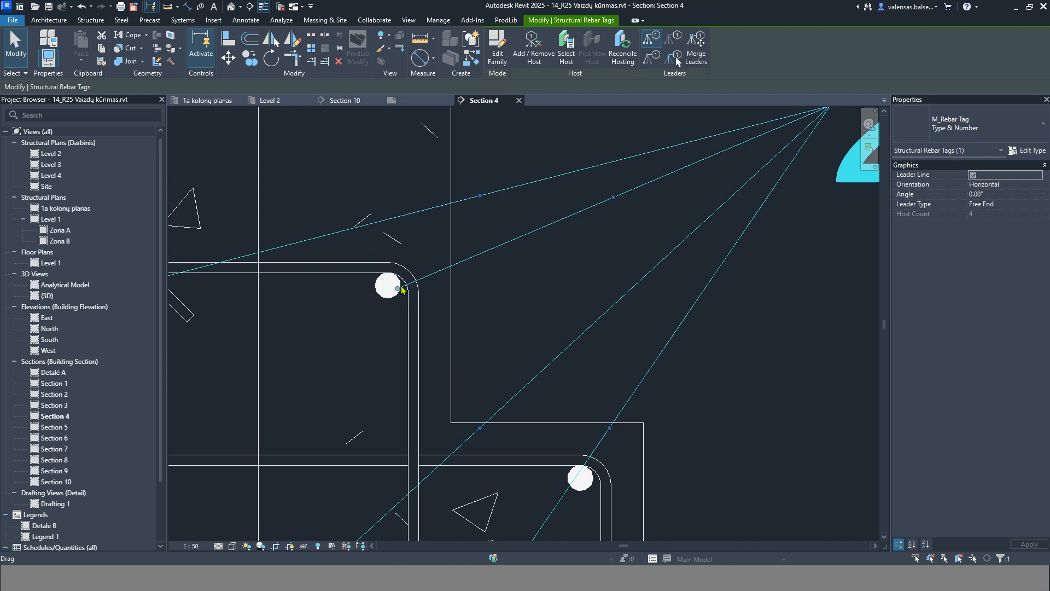
{"action": "left_click", "coordinate": [570, 370]}
{"action": "scroll", "coordinate": [452, 406], "scroll_direction": "down", "scroll_amount": 2}
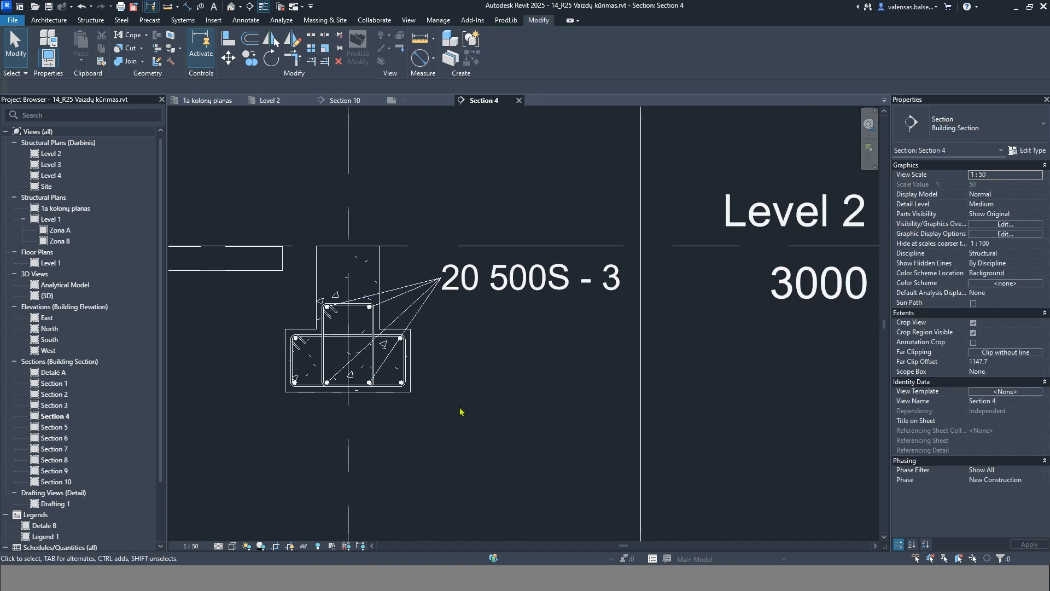
{"action": "scroll", "coordinate": [452, 418], "scroll_direction": "down", "scroll_amount": 2}
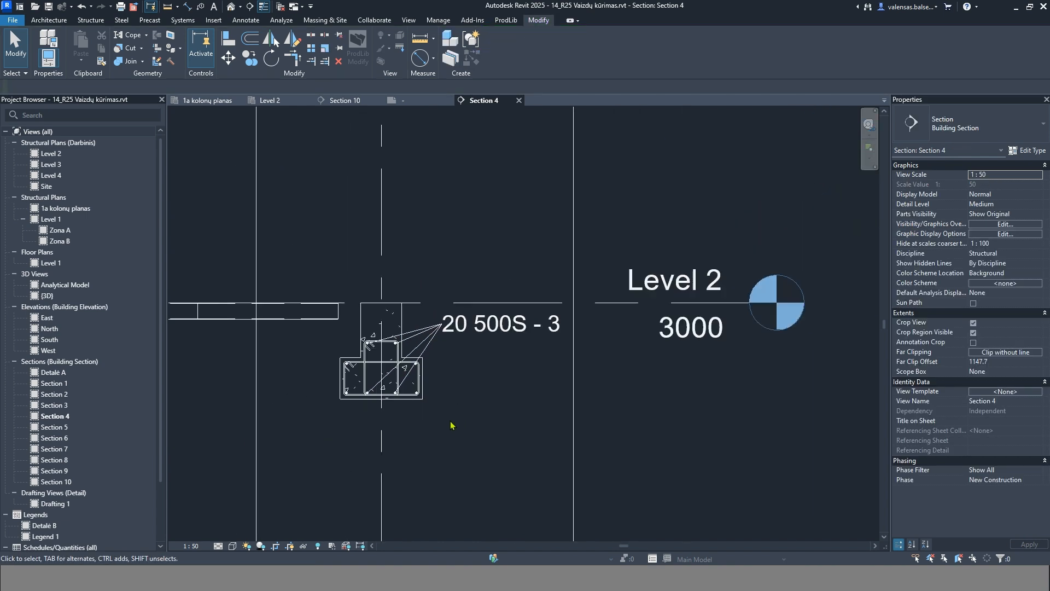
{"action": "middle_click_drag", "start_coordinate": [450, 425], "coordinate": [459, 428]}
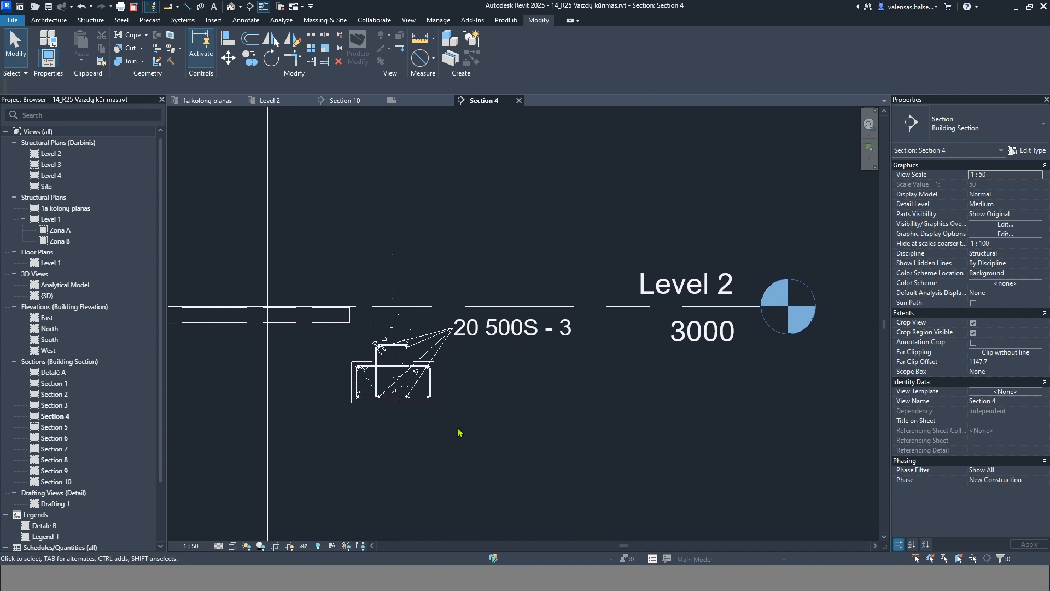
{"action": "left_click", "coordinate": [512, 331]}
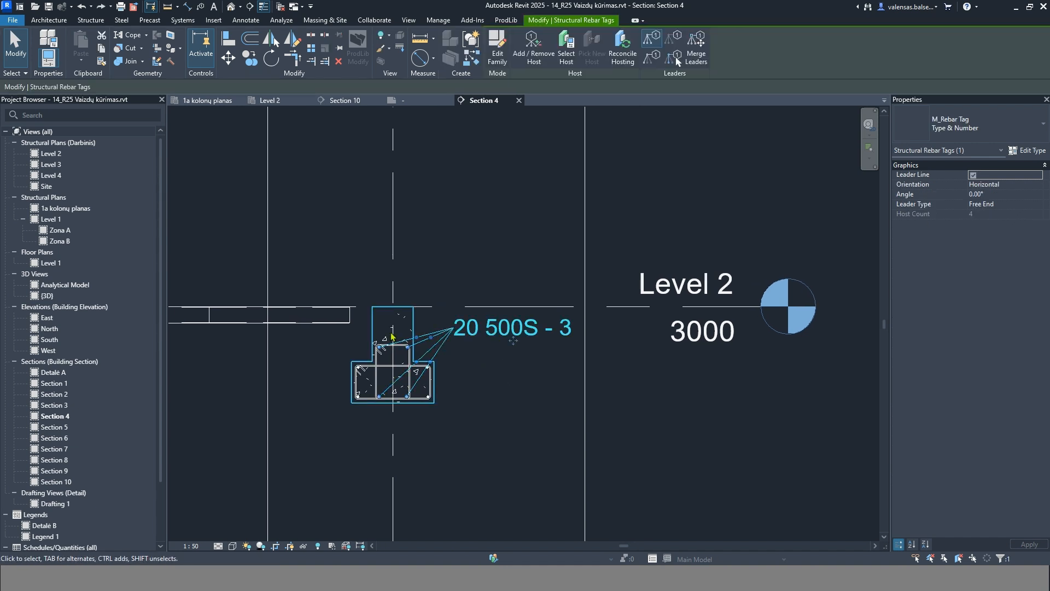
{"action": "left_click", "coordinate": [969, 128]}
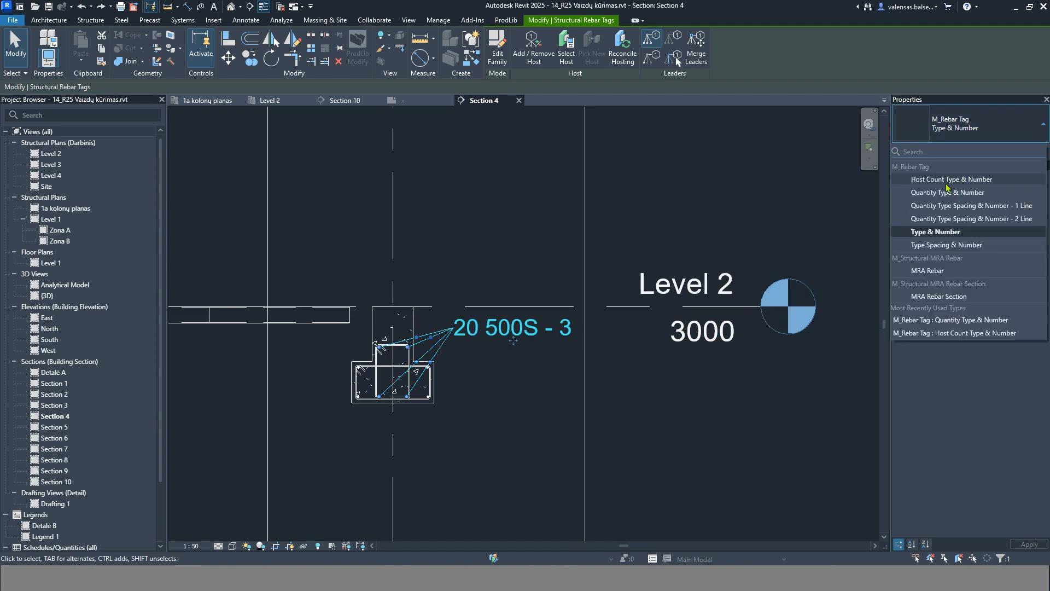
{"action": "left_click", "coordinate": [949, 186]}
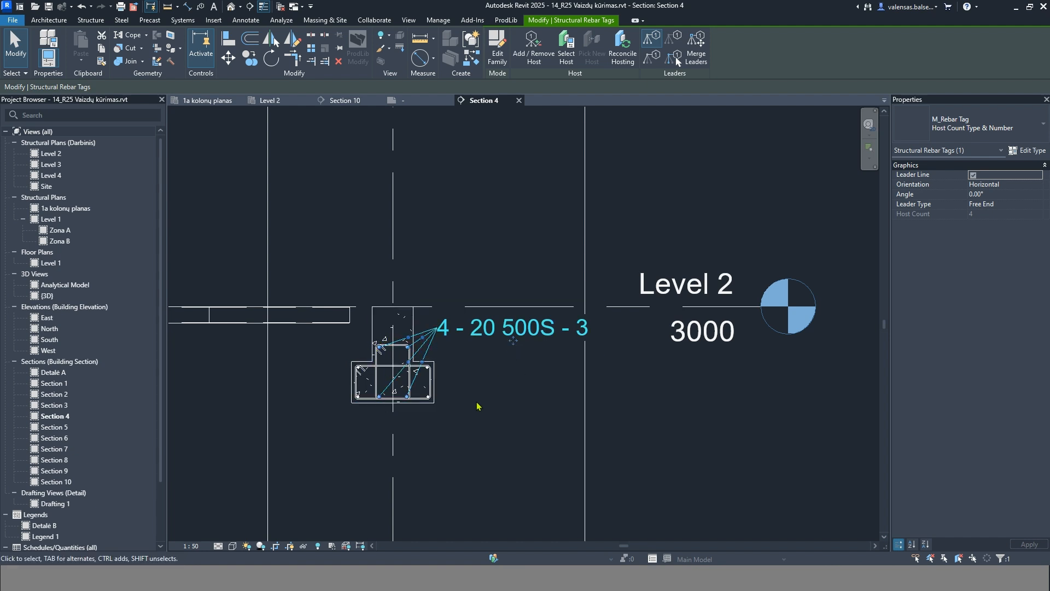
Step: Try adding the wide flange stirrup to the host-count tag and undo the addition
{"action": "left_click", "coordinate": [430, 381]}
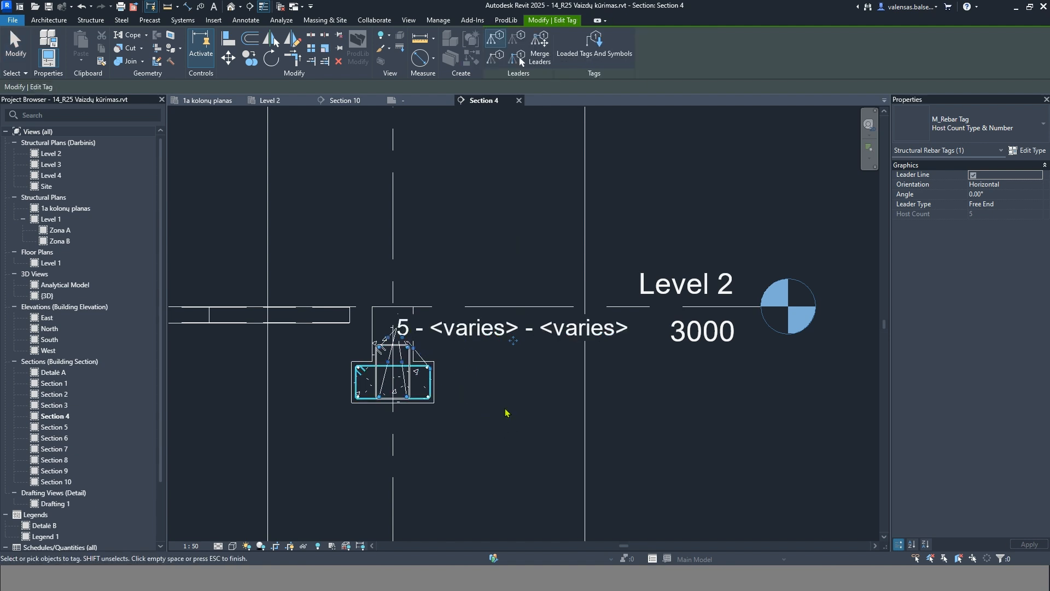
{"action": "key", "text": "ctrl+z"}
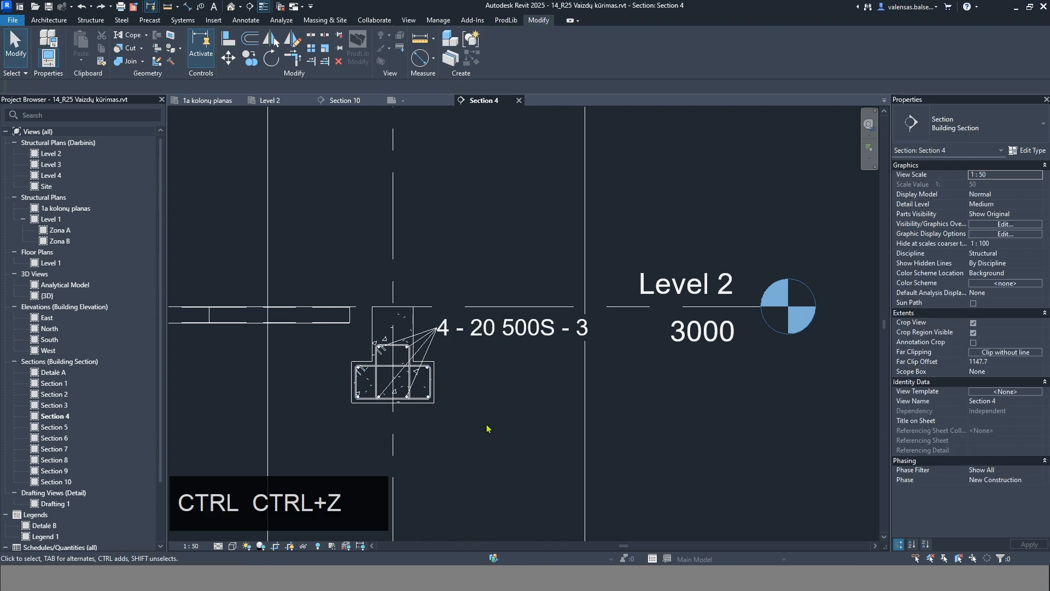
{"action": "key", "text": "Escape"}
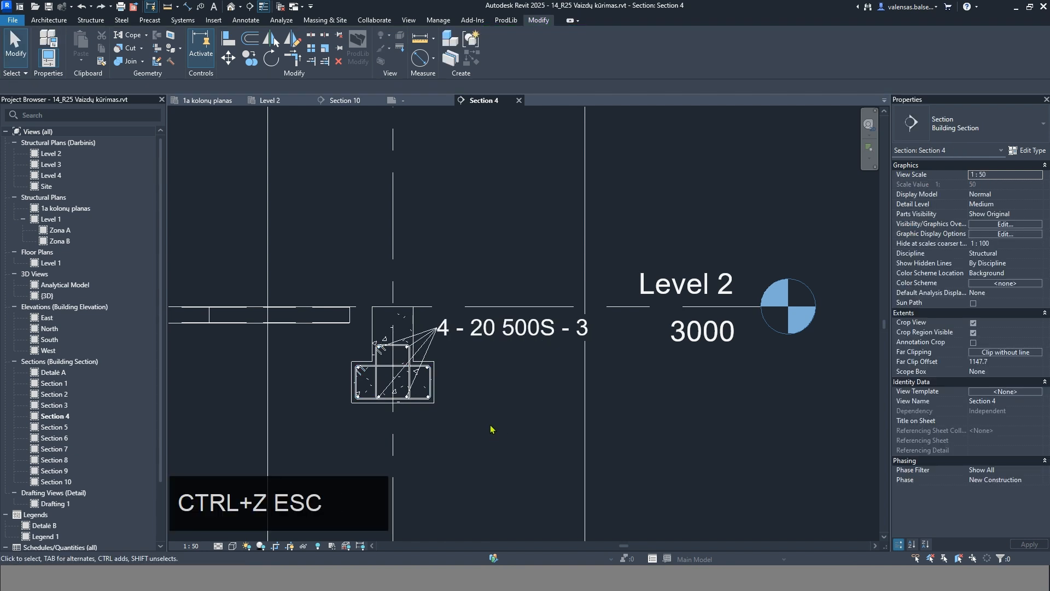